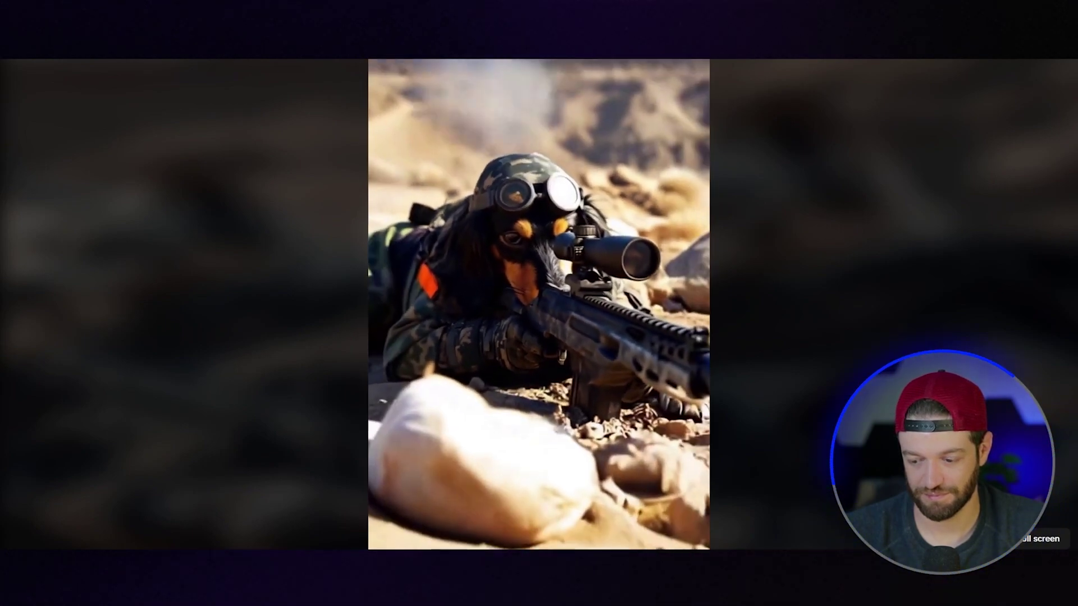
- Leave full-screen playback and open the profile of the video's creator, ak.studio01
key("Escape")
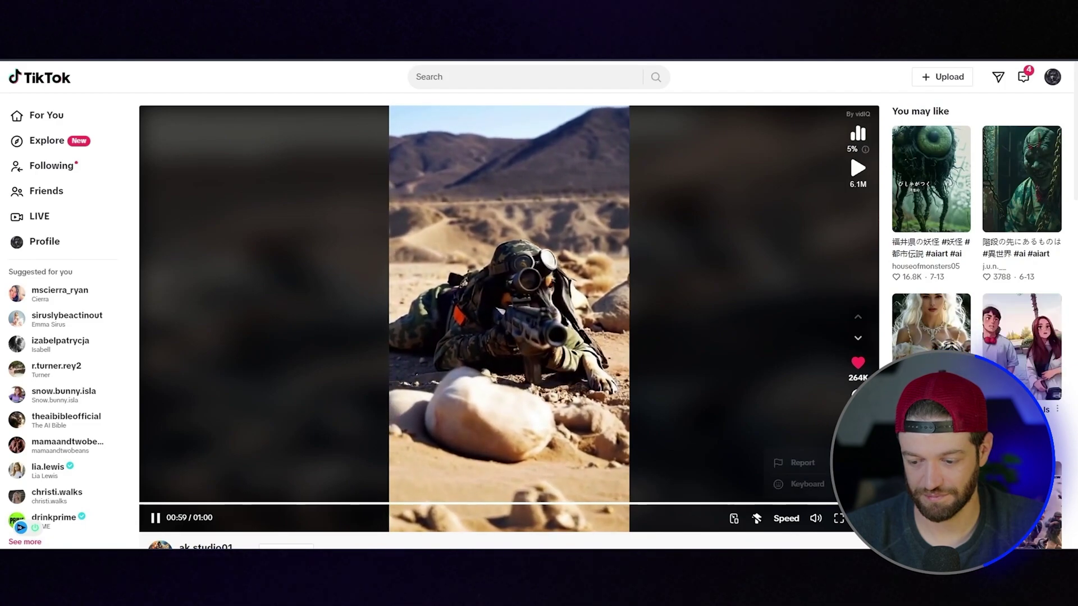
left_click(264, 370)
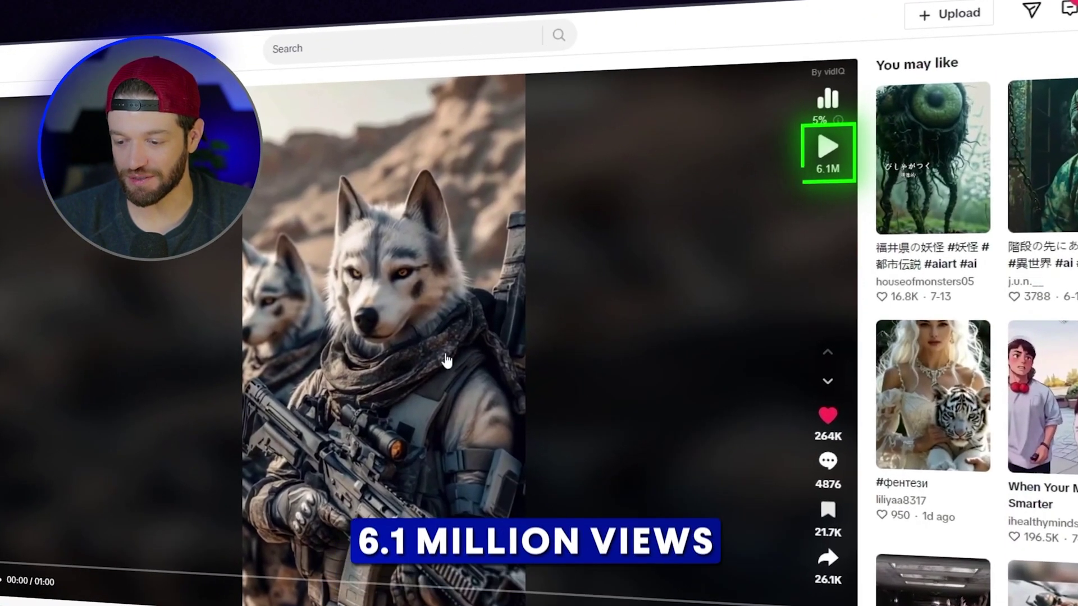
scroll(68, 373, "down", 2)
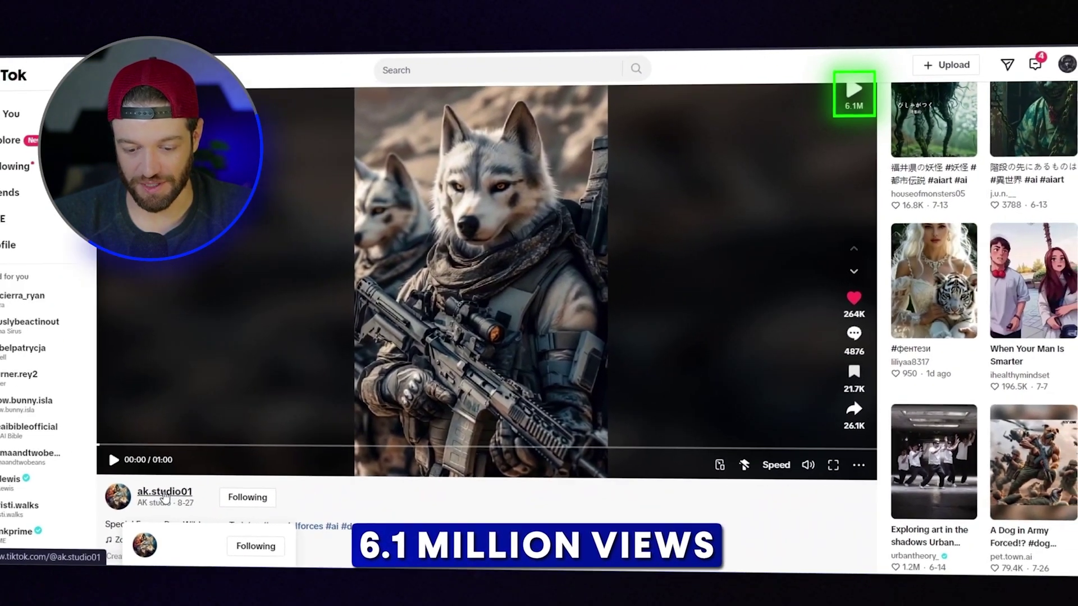
left_click(28, 544)
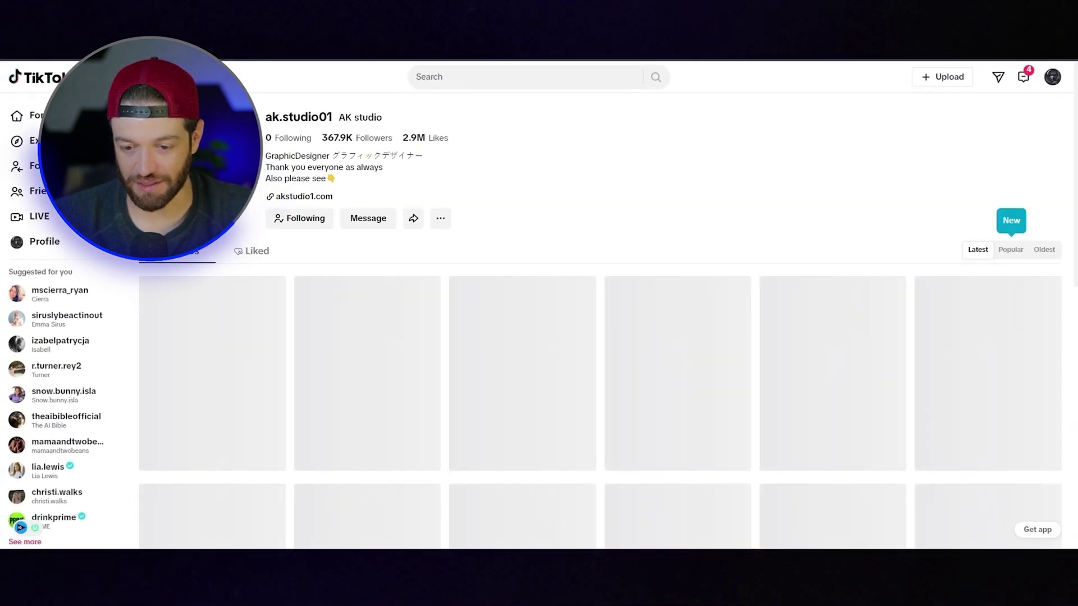
- Examine the ak.studio01 video grid, comparing the AI animal videos' themes and view counts
scroll(538, 123, "down", 3)
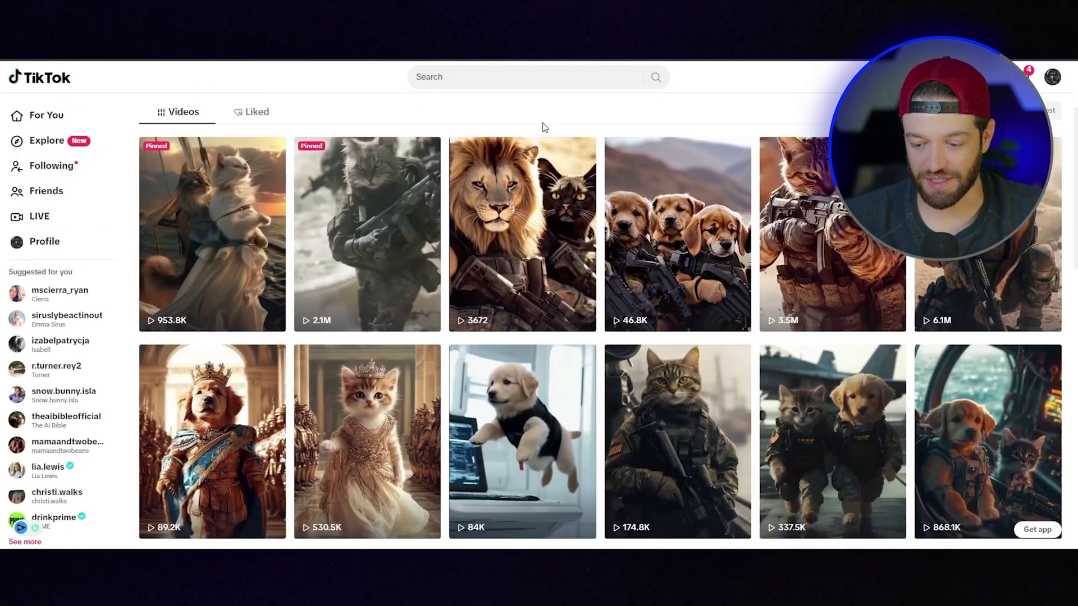
scroll(544, 128, "down", 5)
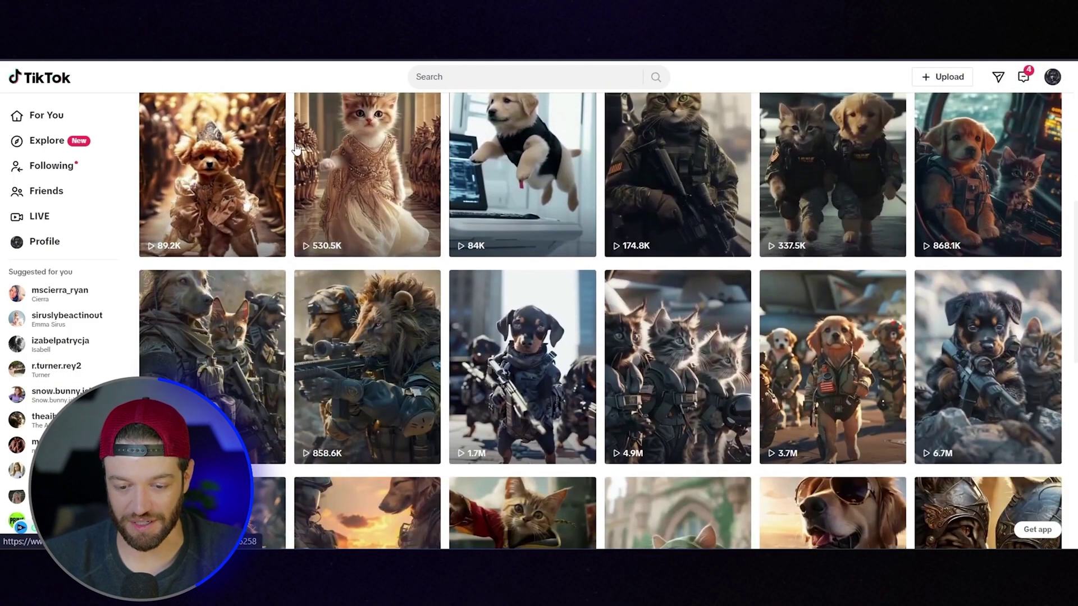
scroll(296, 149, "down", 10)
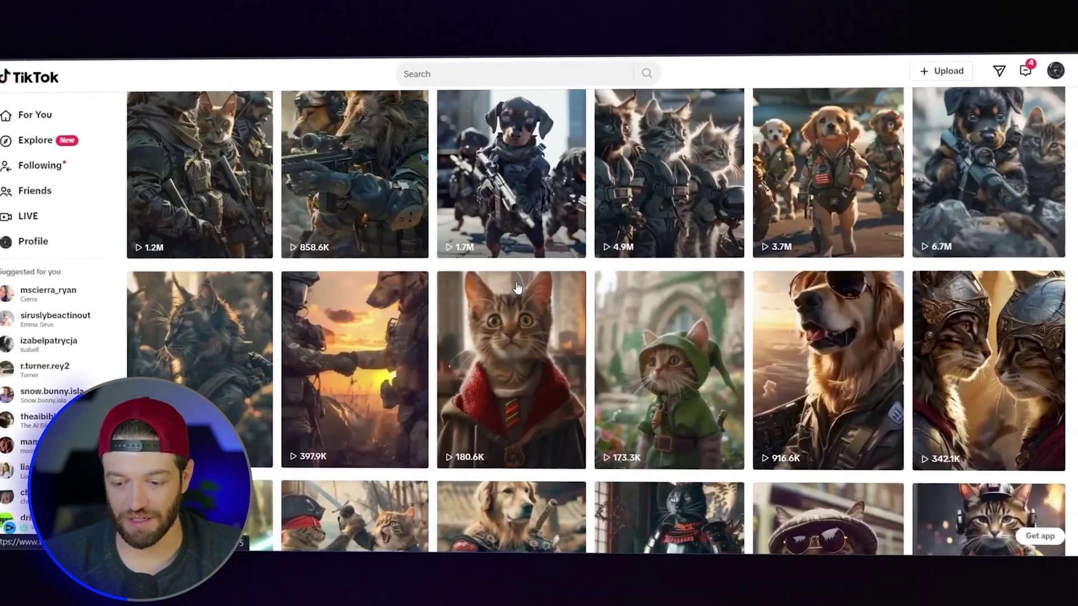
scroll(530, 293, "up", 5)
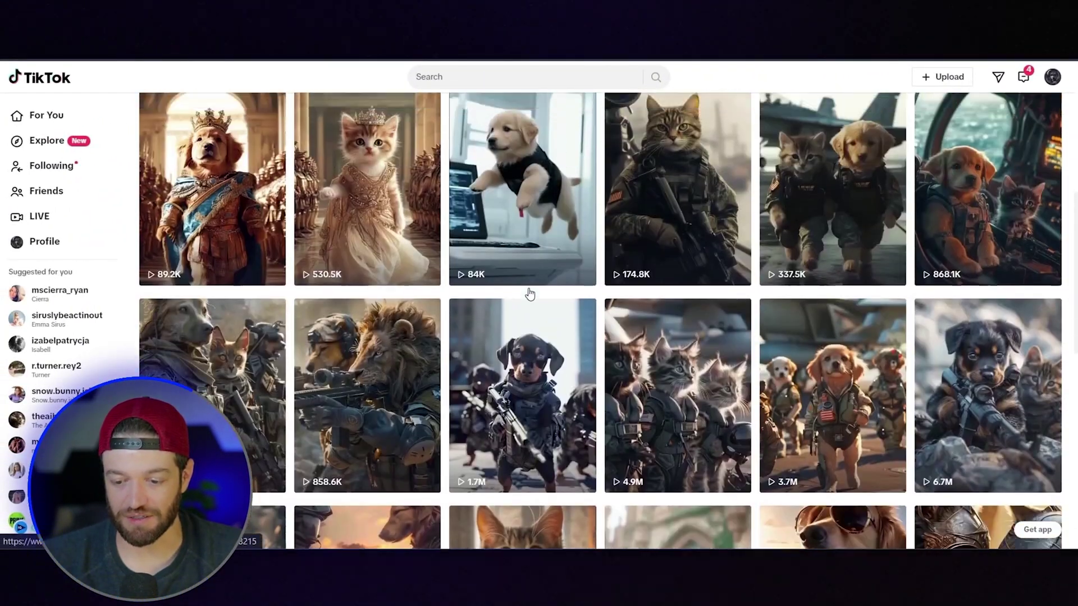
scroll(530, 294, "up", 1)
scroll(505, 309, "down", 3)
left_click(461, 328)
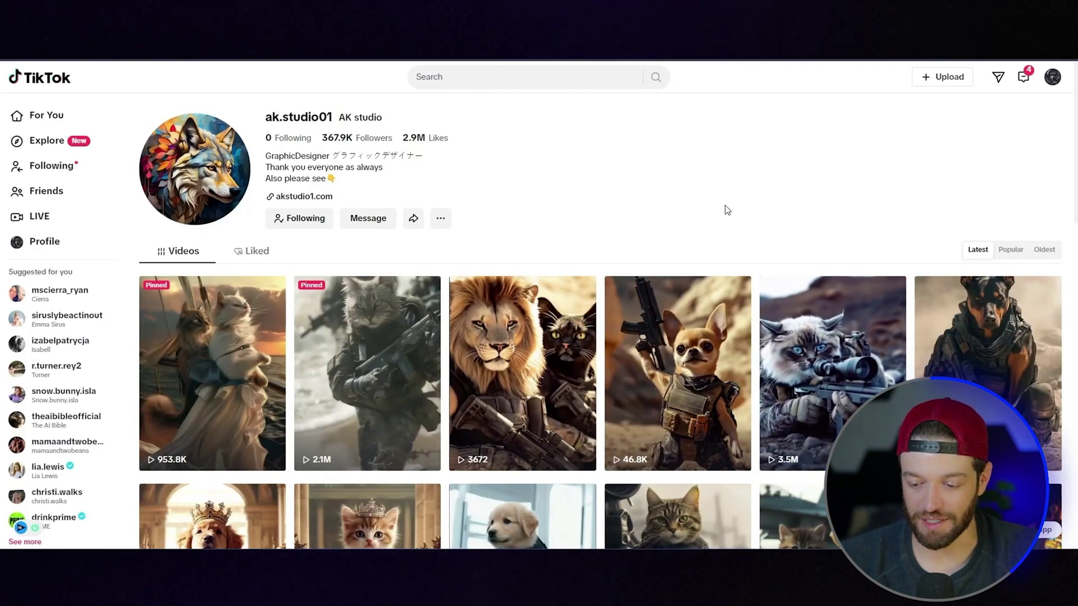
scroll(724, 207, "down", 1)
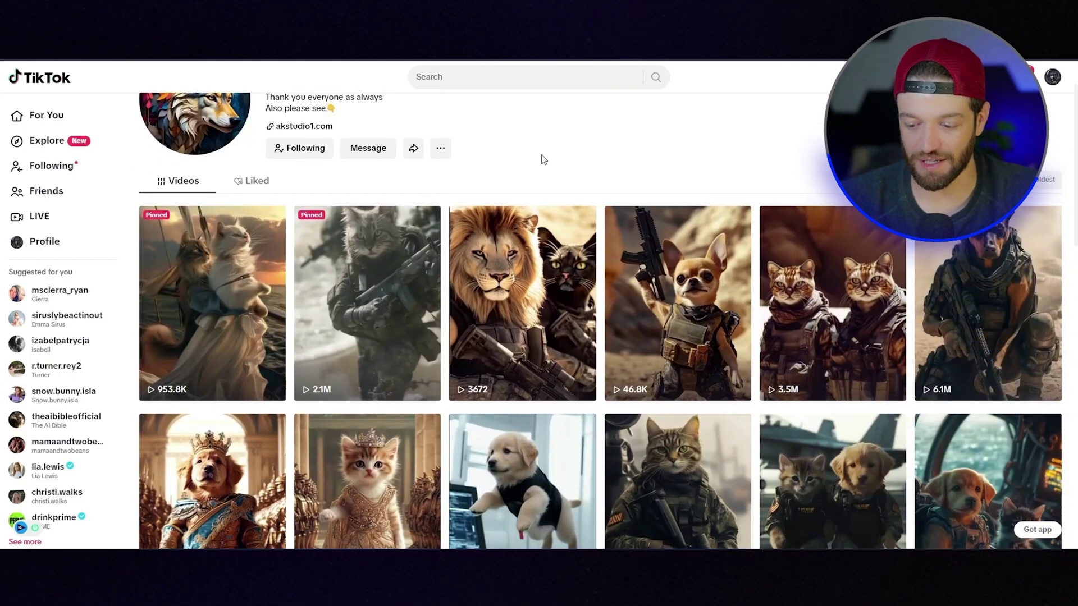
scroll(573, 174, "up", 1)
scroll(617, 213, "down", 2)
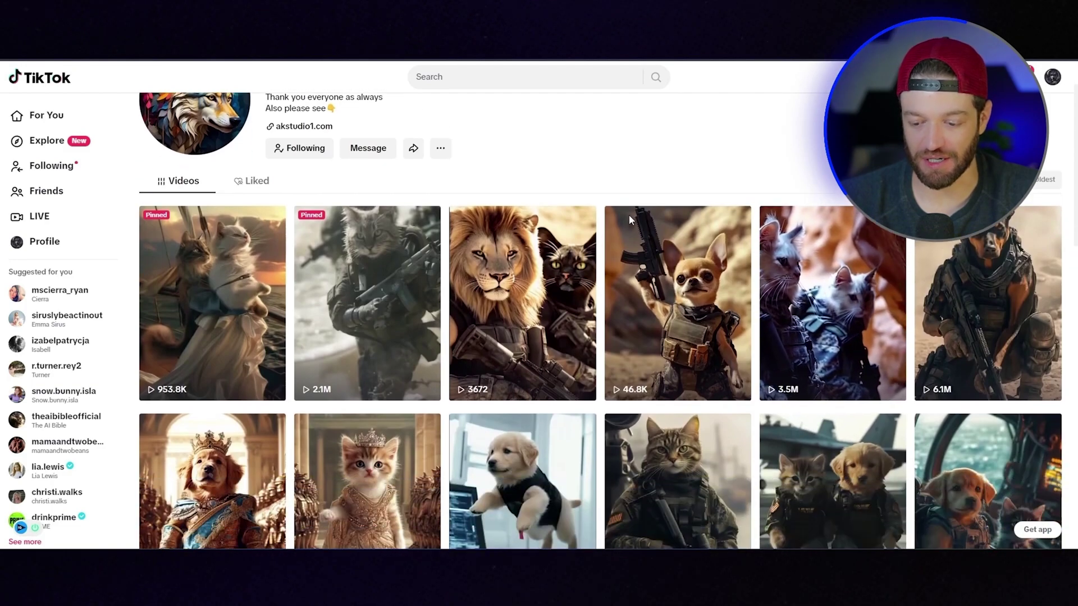
scroll(607, 216, "down", 8)
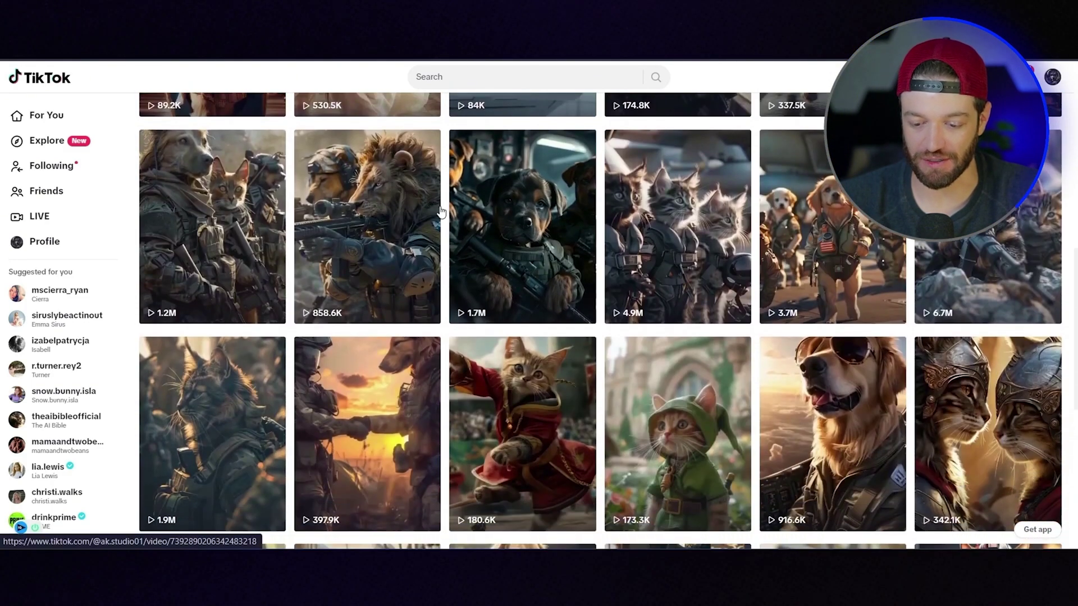
scroll(618, 169, "up", 15)
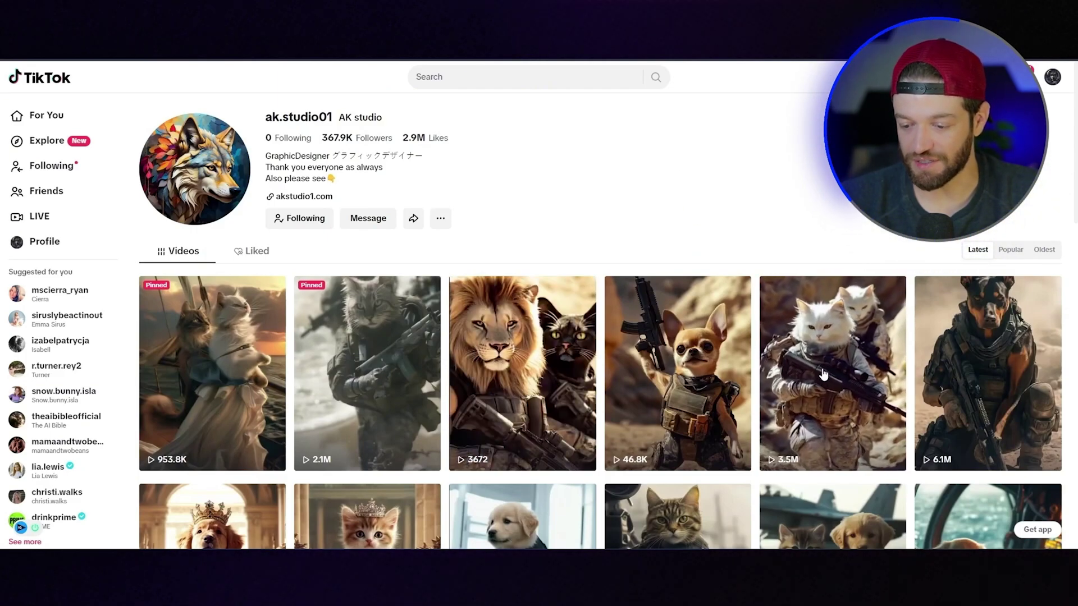
scroll(810, 331, "down", 1)
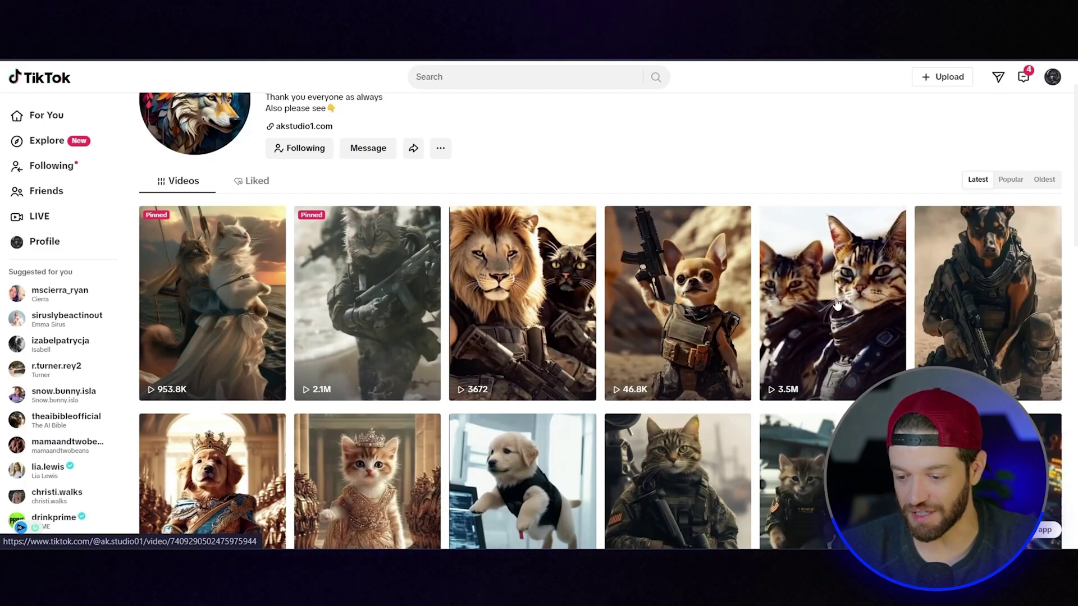
left_click(827, 304)
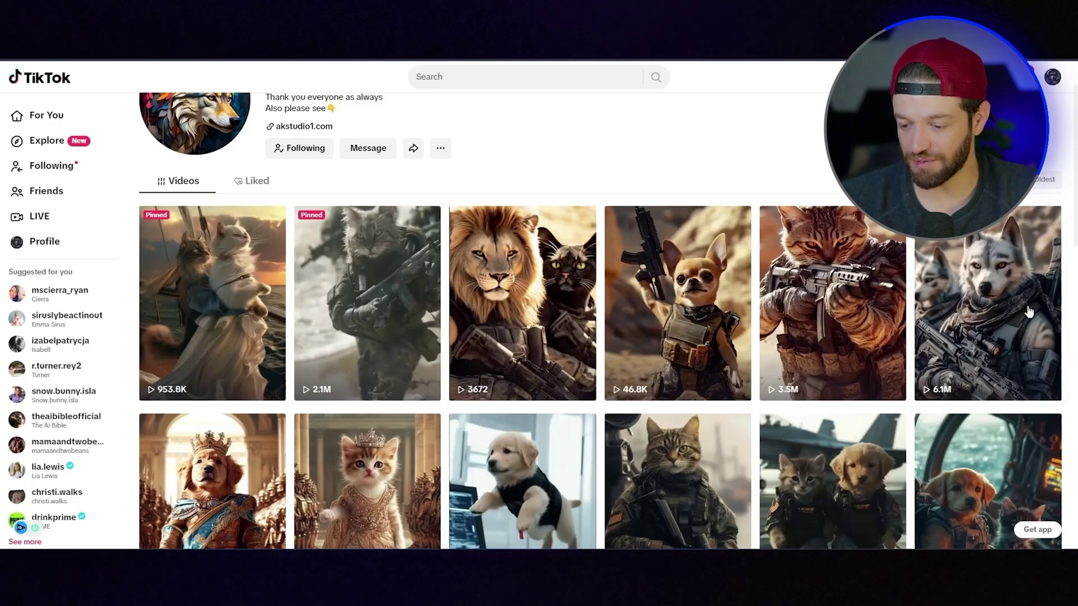
- Open the "Special Forces Dog Wilderness Training" video and capture screen snips of its individual dog soldier scenes
left_click(960, 325)
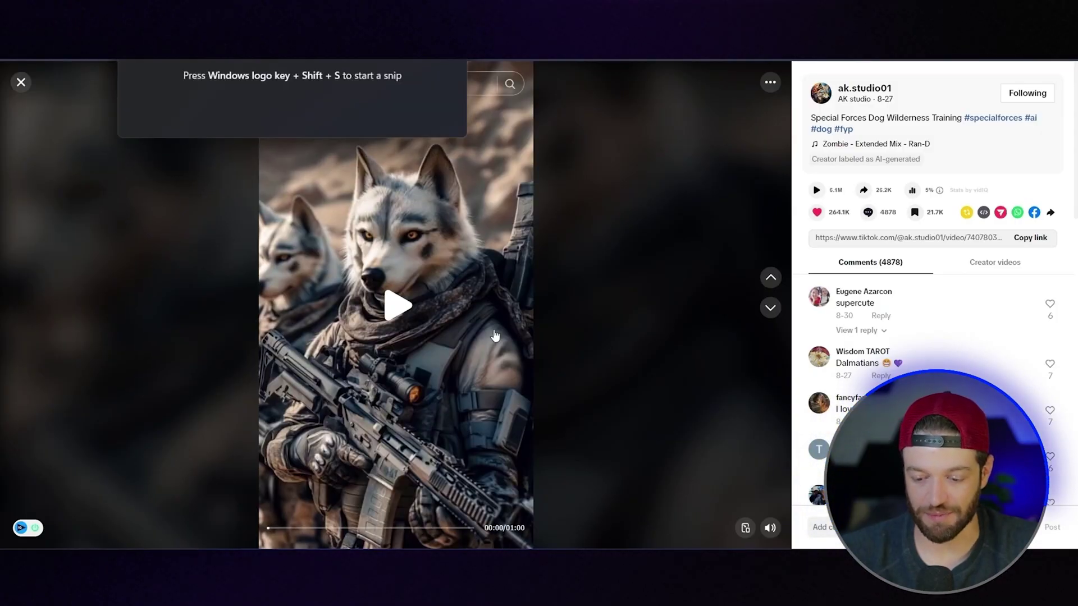
key("super+shift+s")
left_click_drag(262, 91, 519, 530)
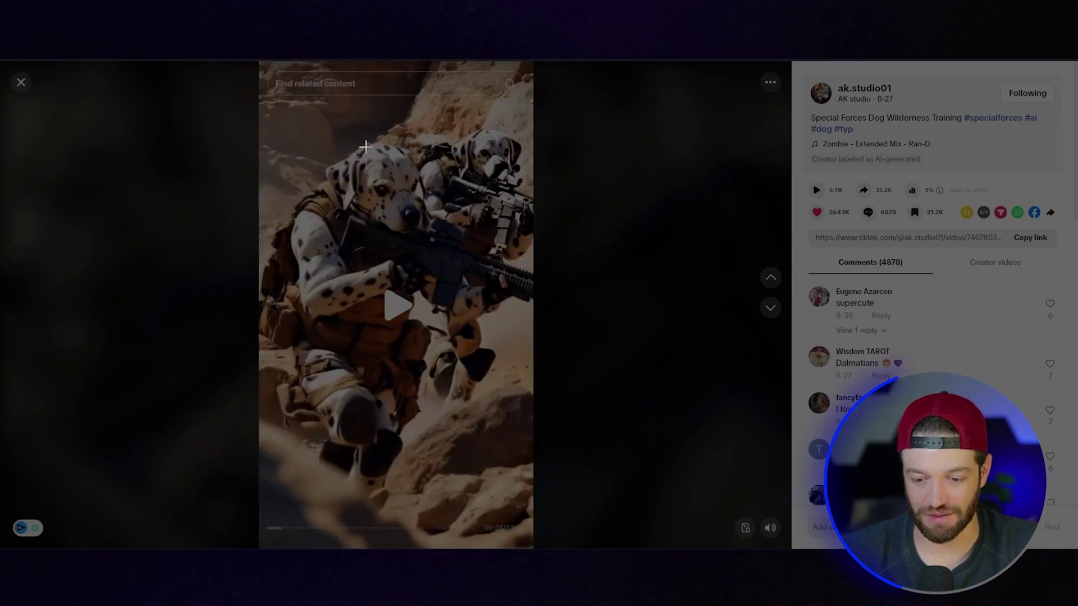
left_click_drag(325, 224, 527, 523)
left_click_drag(260, 102, 501, 475)
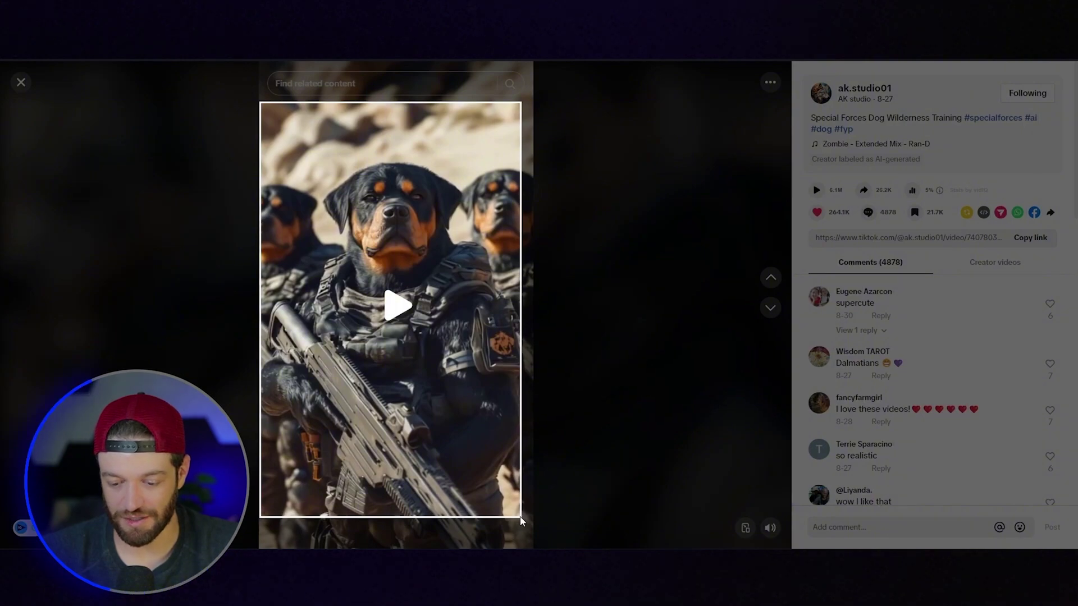
left_click_drag(520, 521, 521, 520)
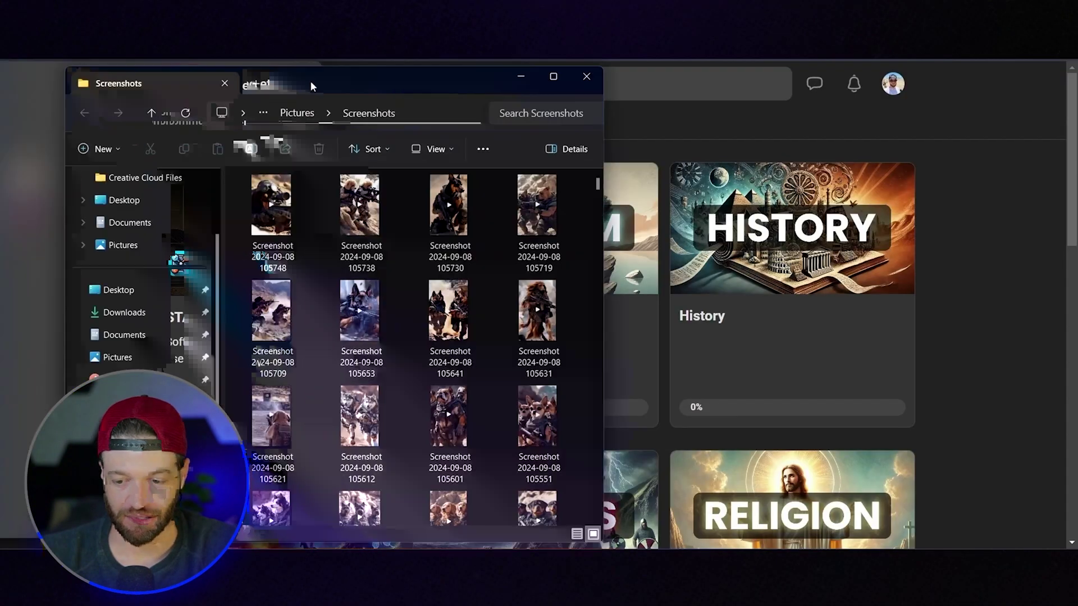
- Move the Screenshots folder window aside, open the Prompt Magic lesson in the START HERE course and read its instructions
left_click_drag(310, 80, 0, 67)
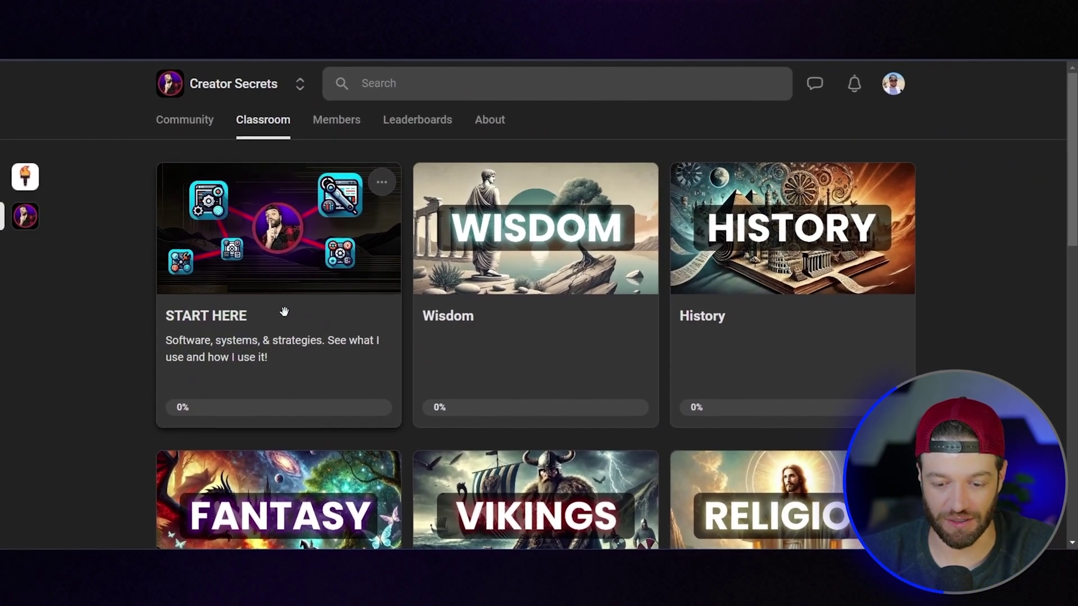
left_click(315, 421)
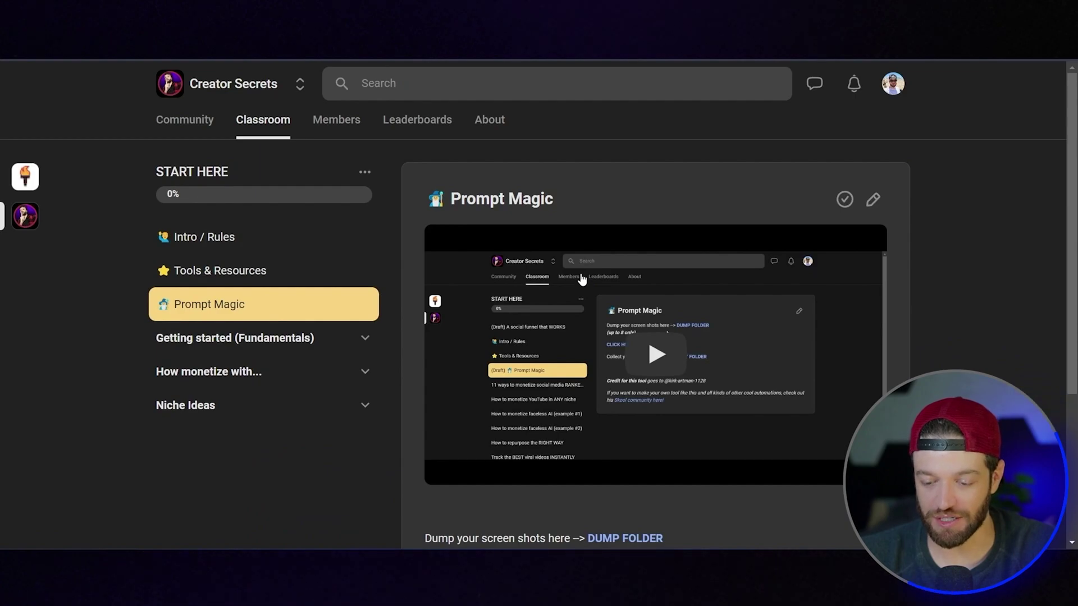
scroll(582, 279, "down", 3)
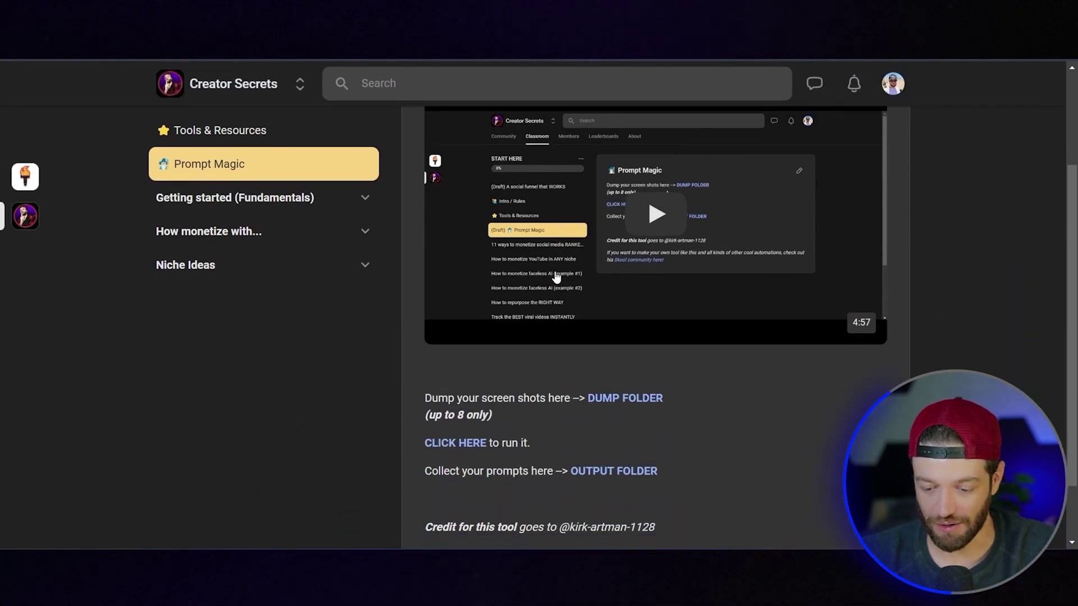
scroll(557, 275, "down", 2)
scroll(557, 275, "up", 4)
scroll(553, 284, "down", 1)
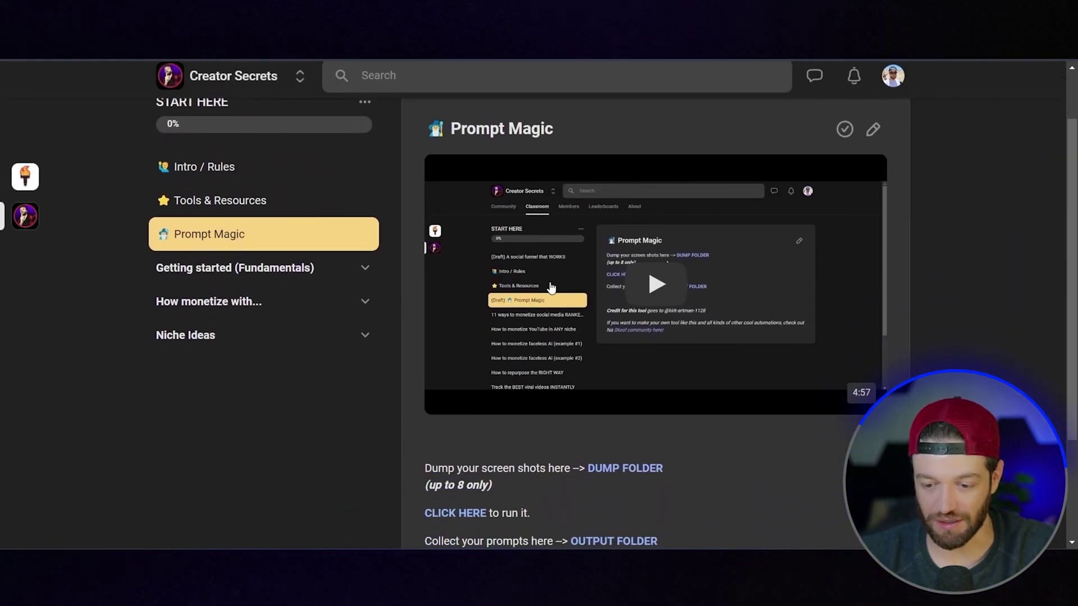
scroll(506, 281, "down", 3)
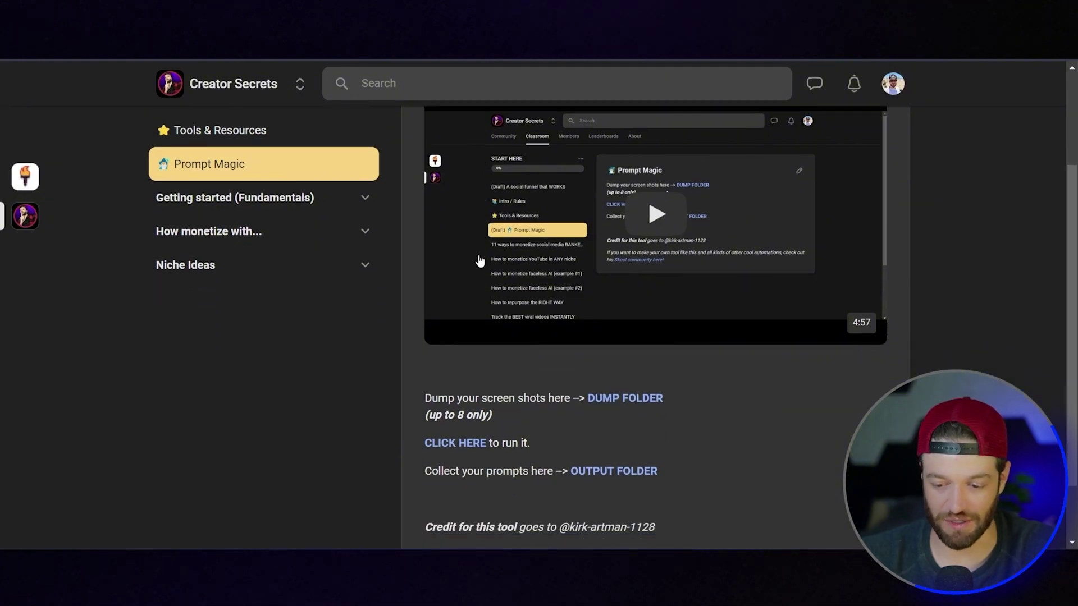
scroll(486, 275, "up", 5)
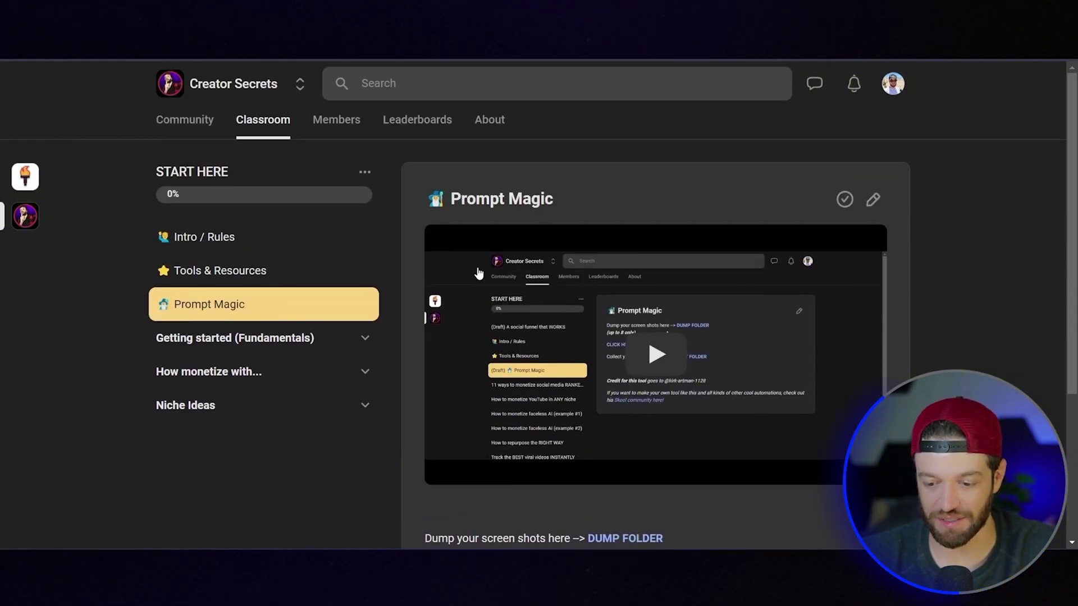
scroll(536, 286, "down", 2)
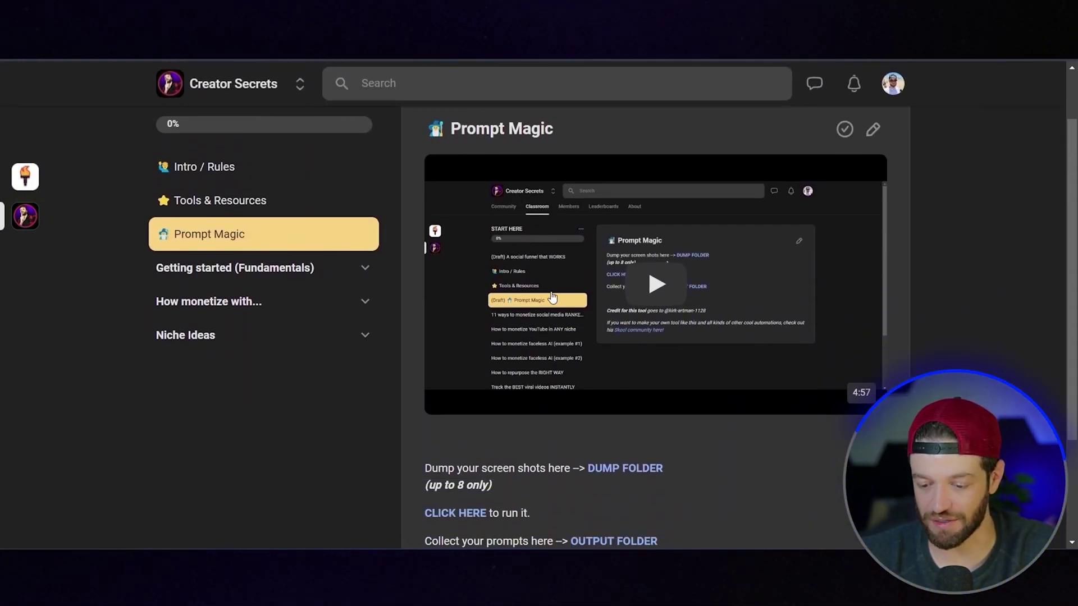
scroll(492, 289, "down", 2)
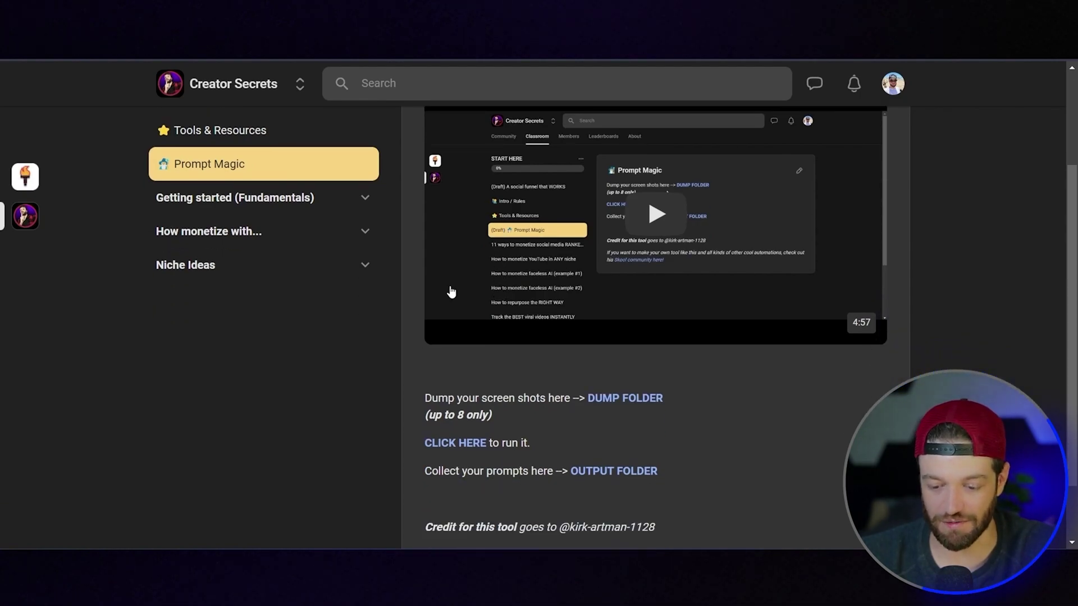
- Open the lesson's dump folder in Google Drive and select the eight newest images in the local Screenshots folder
left_click(626, 400)
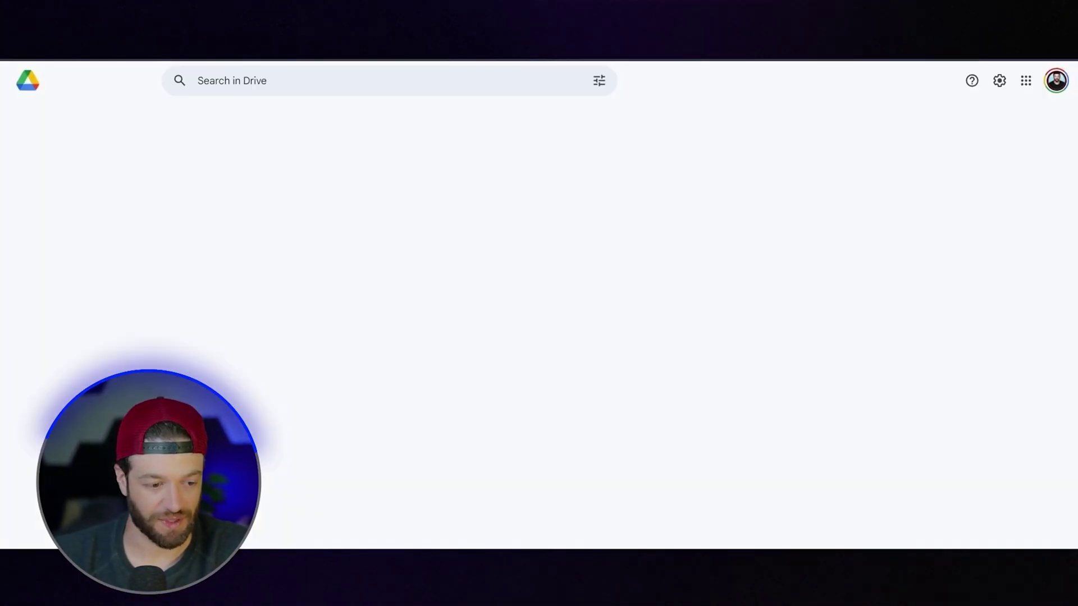
key("alt+Tab")
left_click_drag(568, 66, 743, 87)
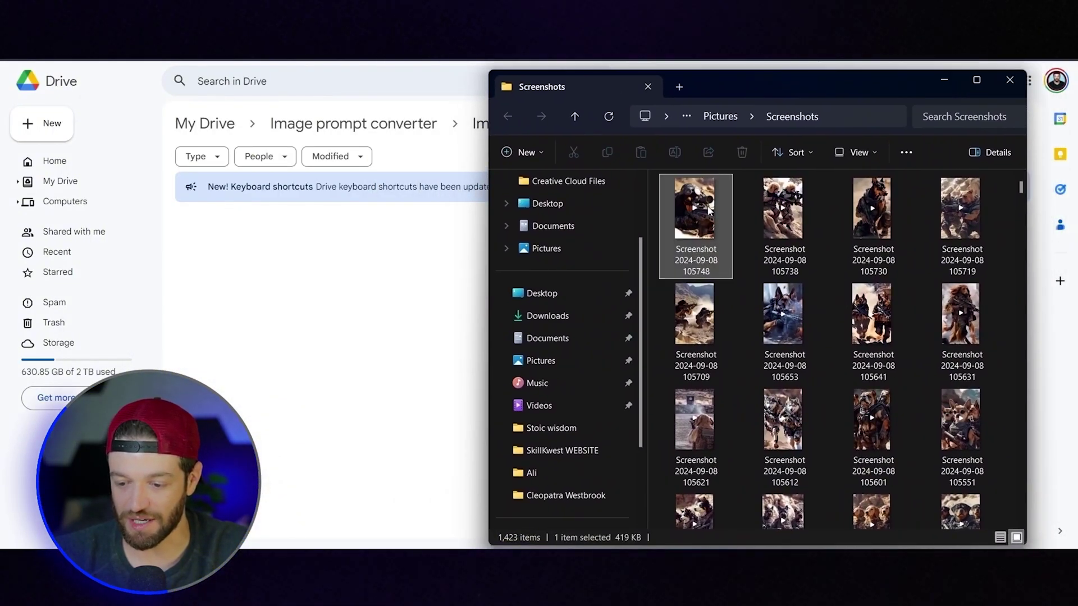
left_click(979, 317, "shift")
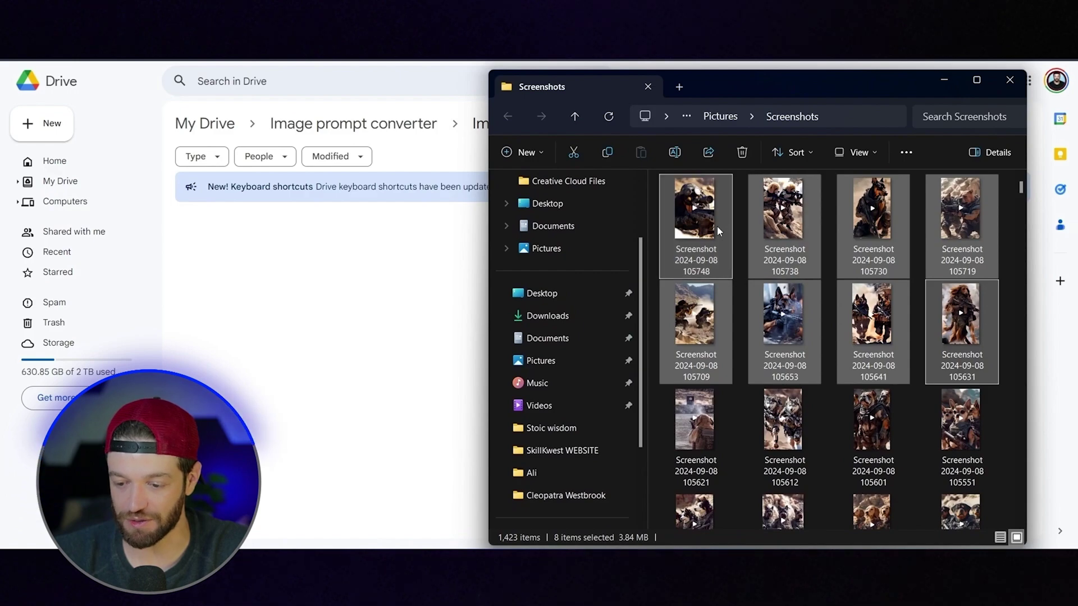
- Circle the view counts beneath the most-viewed AI videos in the feed with a blue marker
left_click_drag(312, 296, 512, 275)
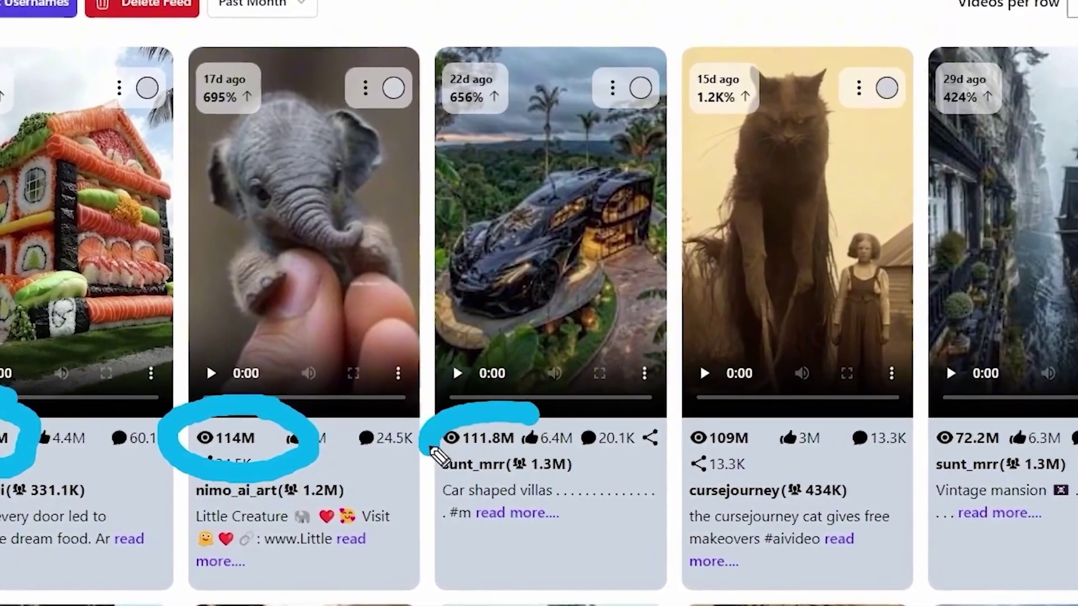
mouse_move(433, 451)
left_mouse_down()
mouse_move(507, 468)
mouse_move(537, 438)
left_mouse_up()
mouse_move(795, 413)
left_mouse_down()
mouse_move(737, 402)
mouse_move(688, 429)
mouse_move(693, 462)
left_mouse_up()
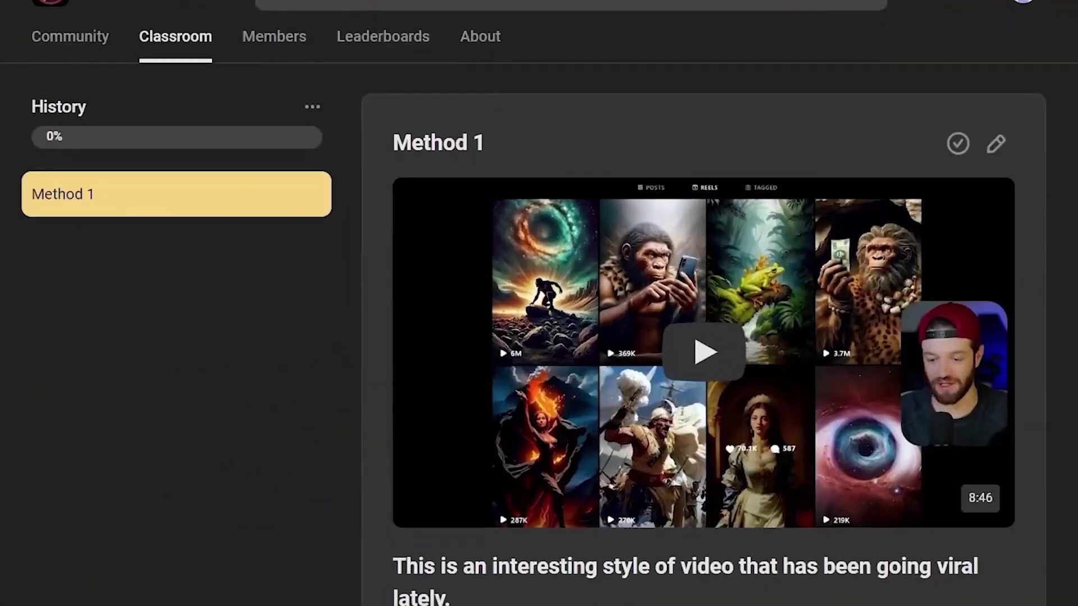
- Examine the prompts in the History course's Method 1 lesson and the run and output links in Prompt Magic
scroll(702, 331, "down", 4)
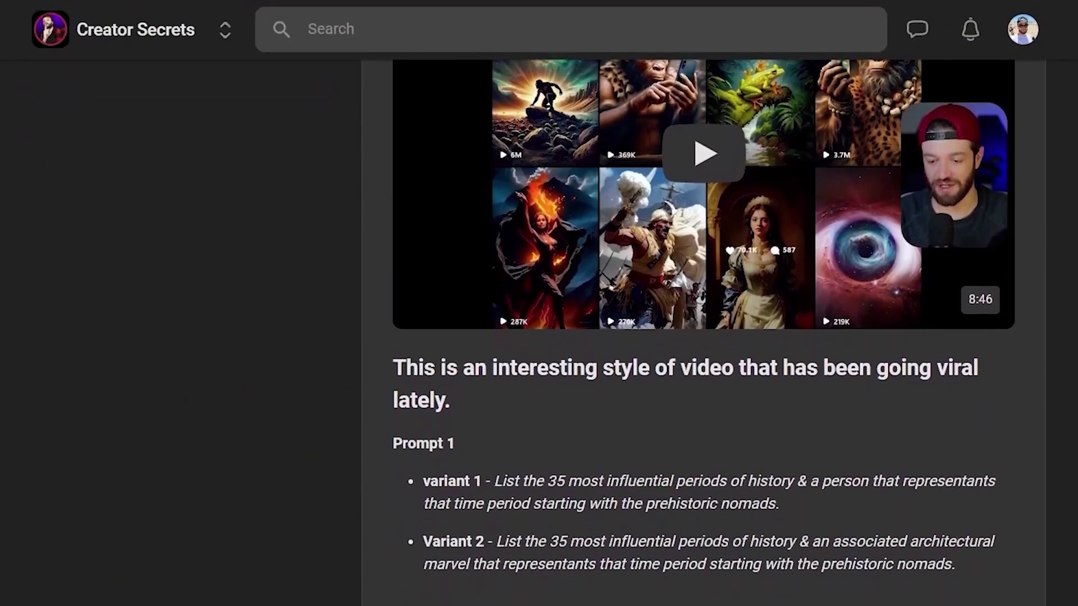
scroll(541, 301, "down", 3)
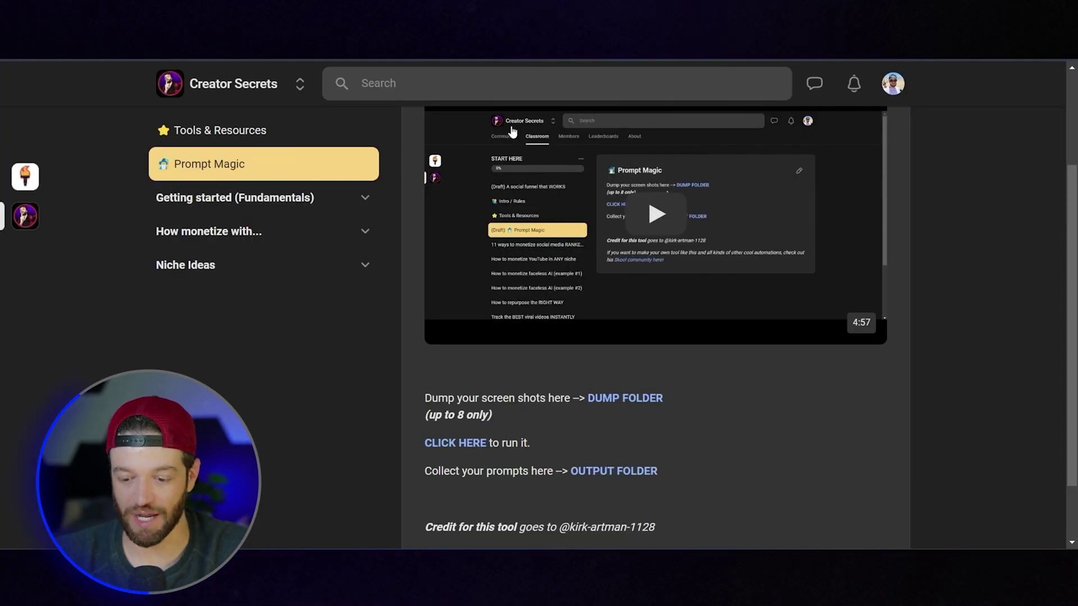
scroll(483, 284, "down", 2)
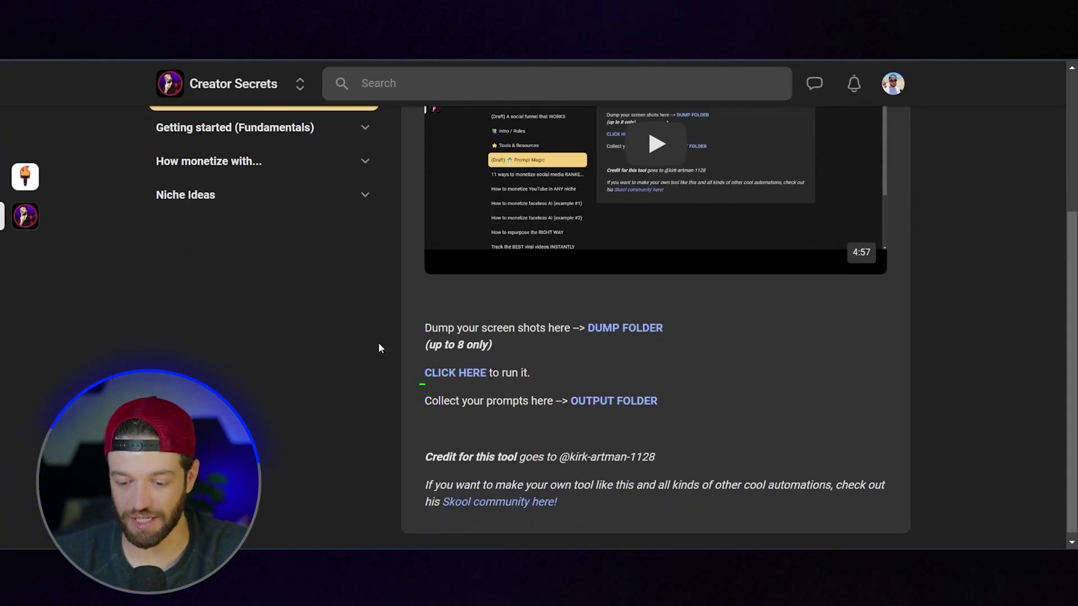
- Run the Prompt Magic conversion, close its confirmation page and open the lesson's prompt output folder
left_click(452, 375)
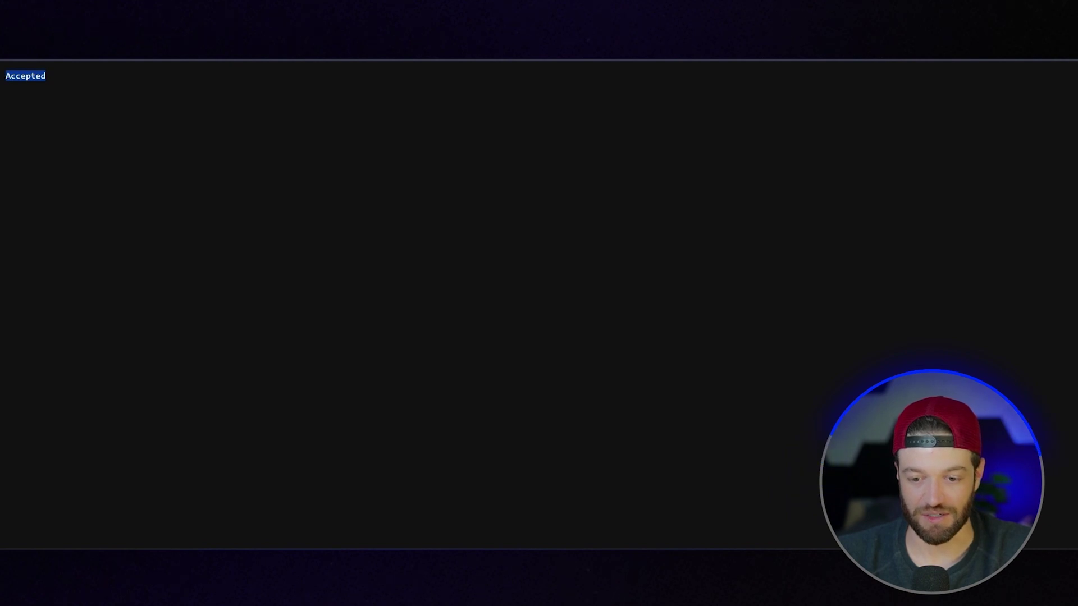
key("ctrl+w")
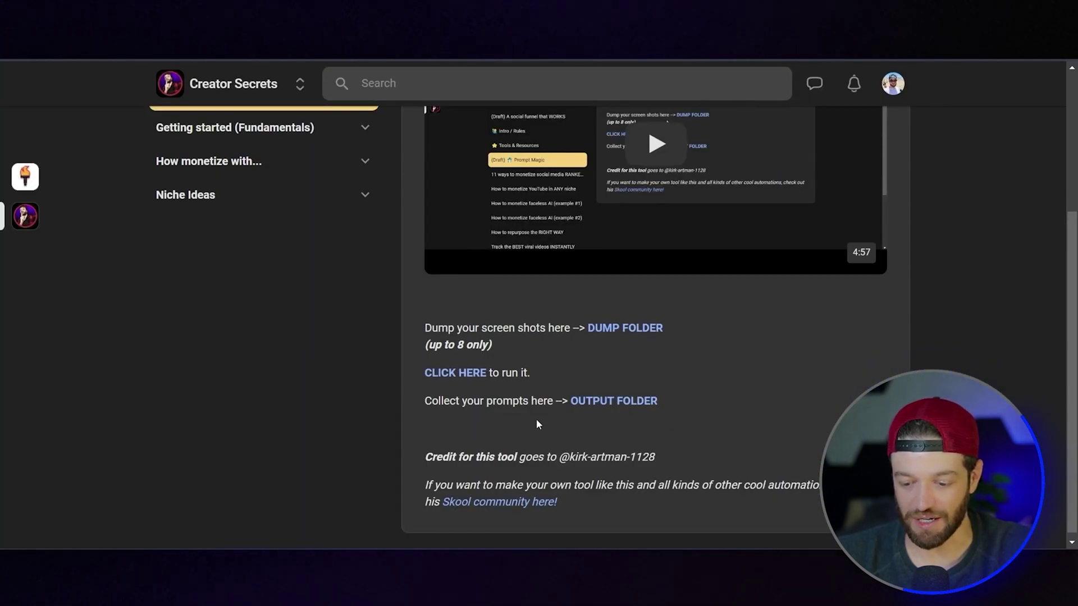
left_click(611, 404)
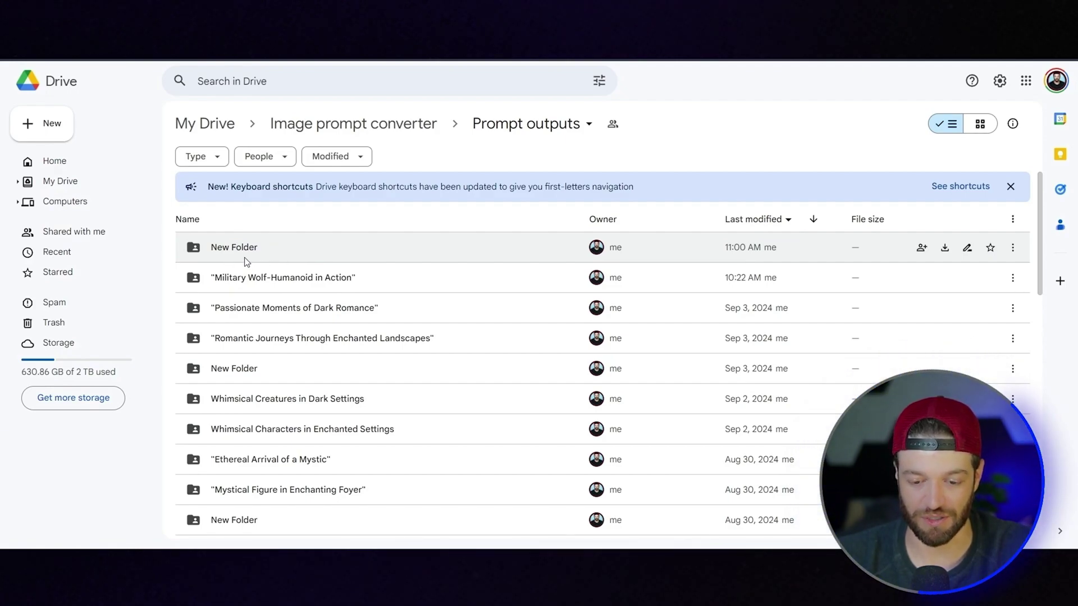
- Open the Cinematic Tactical Dog Soldiers Illustrated output folder and read through the prompts in its document
left_click(256, 257)
key("Delete")
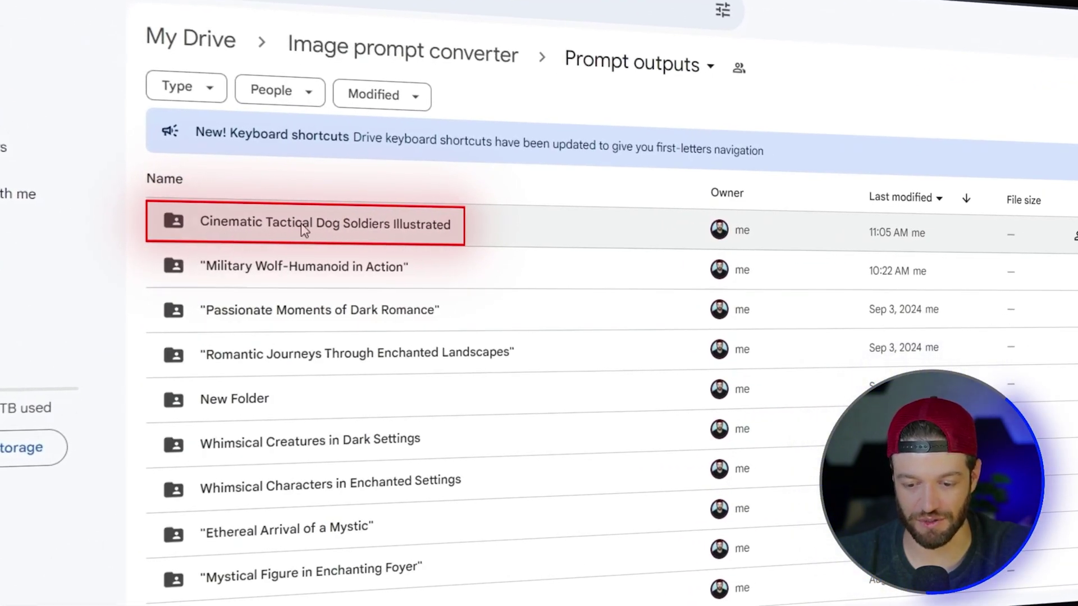
left_click(304, 227)
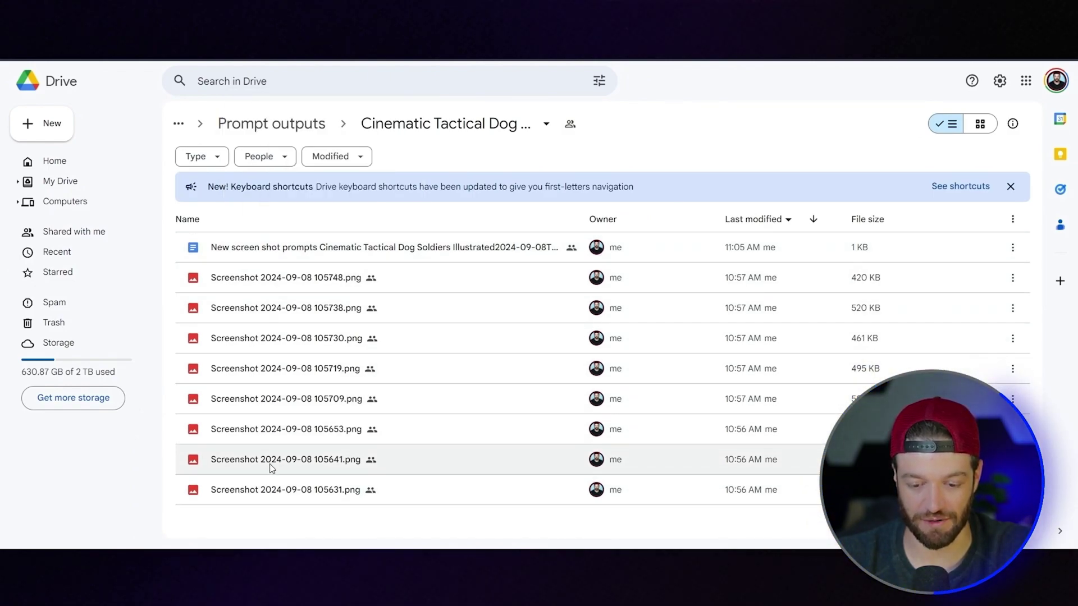
double_click(240, 253)
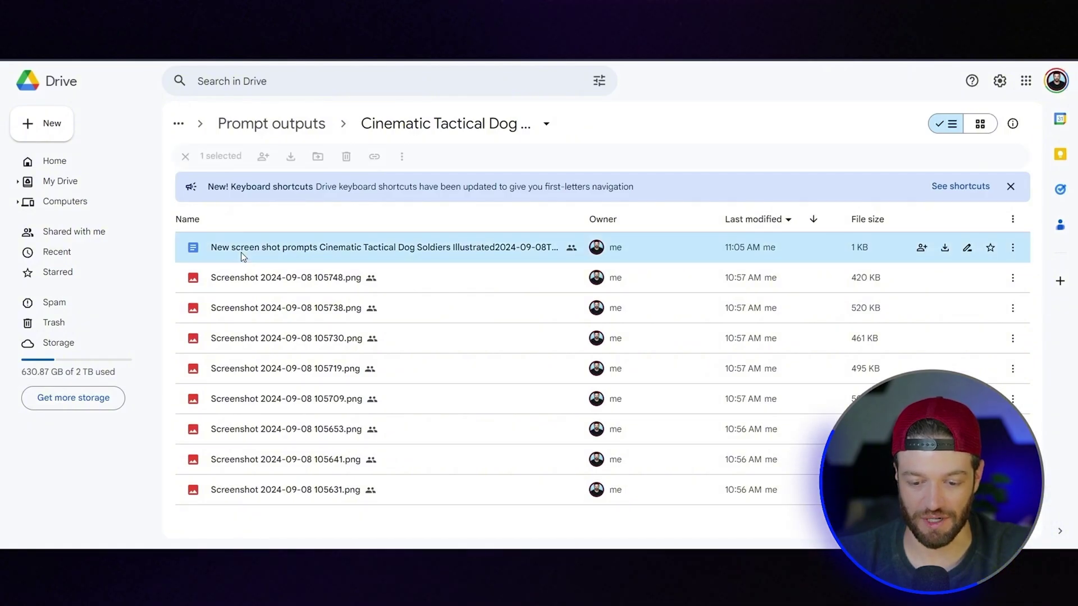
scroll(401, 198, "down", 4)
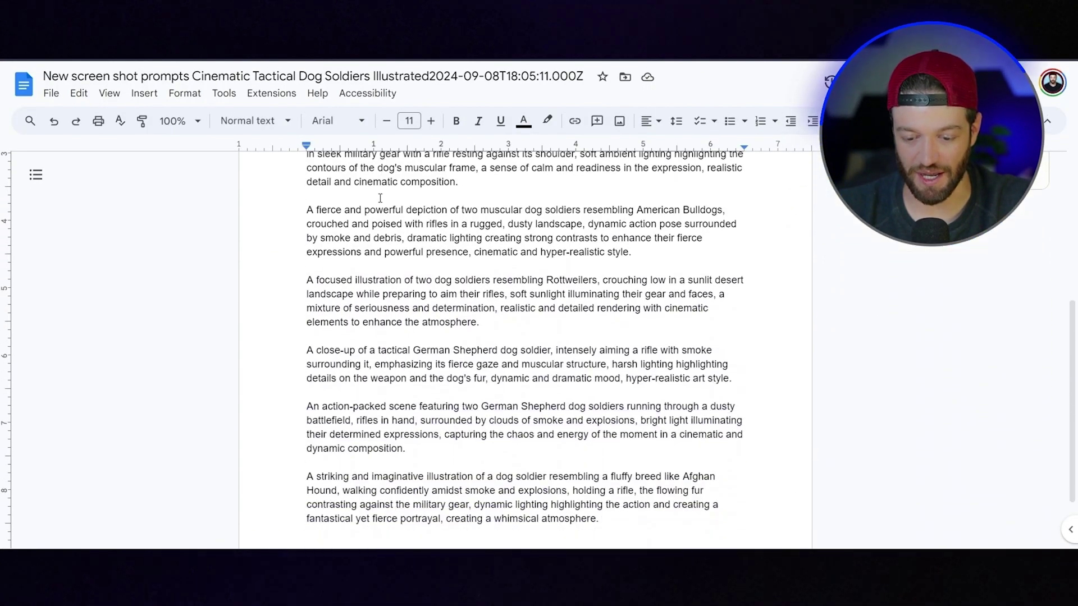
scroll(393, 329, "up", 3)
scroll(393, 329, "up", 4)
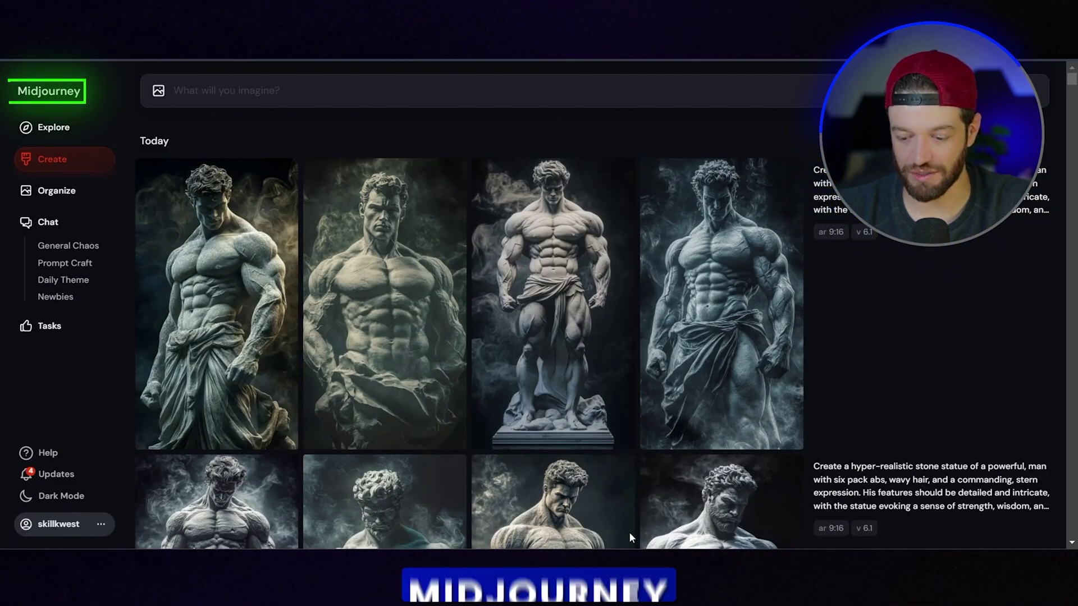
- Generate images in Midjourney from the prone tactical Dachshund soldier prompt and the charging Golden Retriever soldiers prompt
mouse_move(587, 547)
left_click(849, 499)
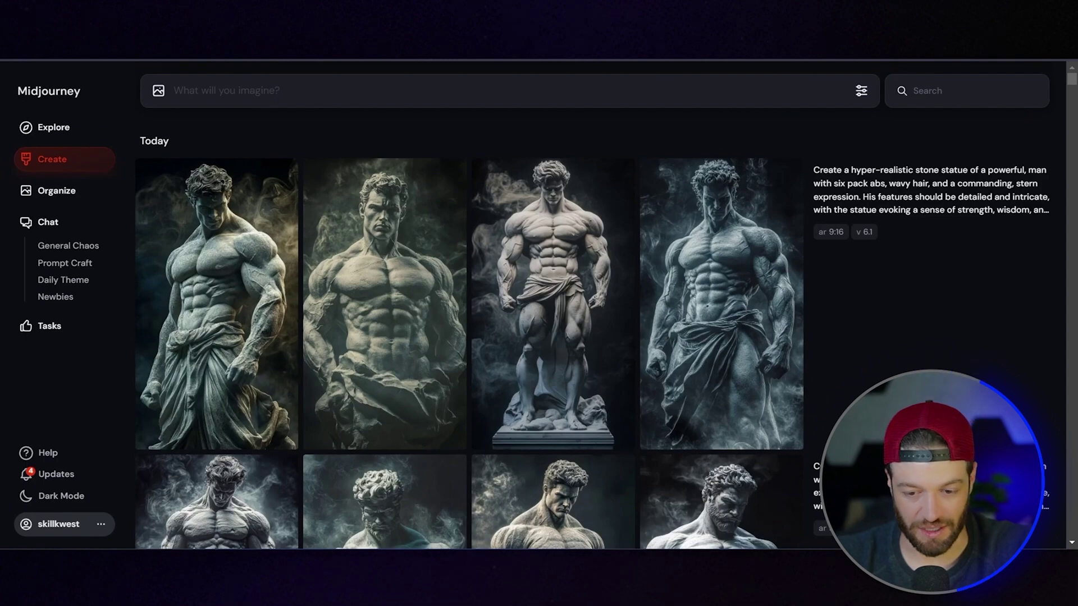
type("A highly detailed and realistic illustration of a tactical dog soldier, resembling a Dachshund, wearing military camouflage and tactical gear, lying prone on rocky terrain and aiming a rifle with a scope, intense and dynamic lighting emphasizing the focus and determination in the dog's eyes, cinematic style.")
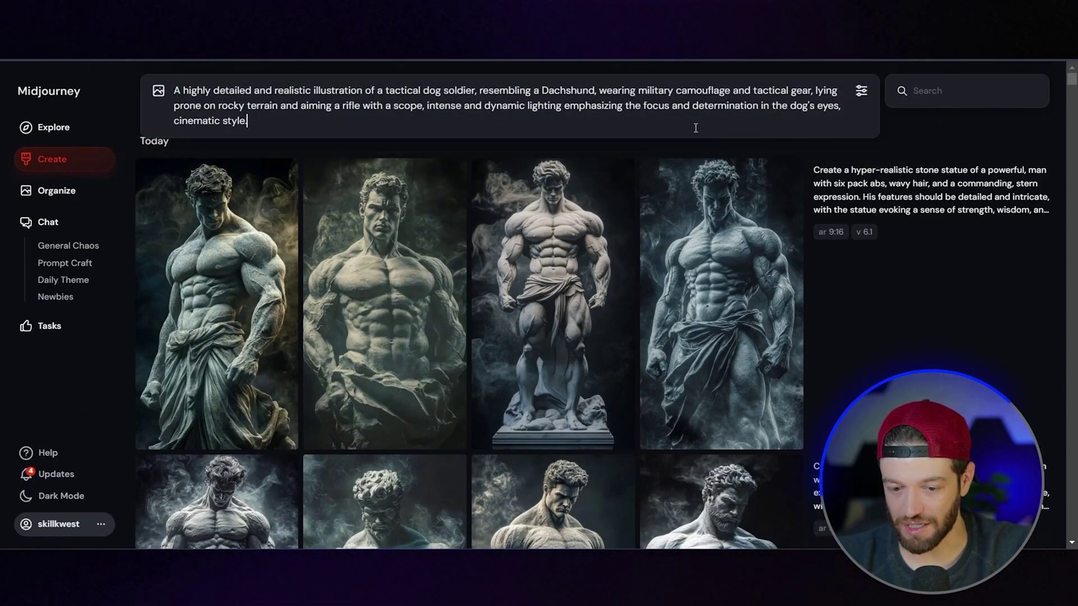
key("Return")
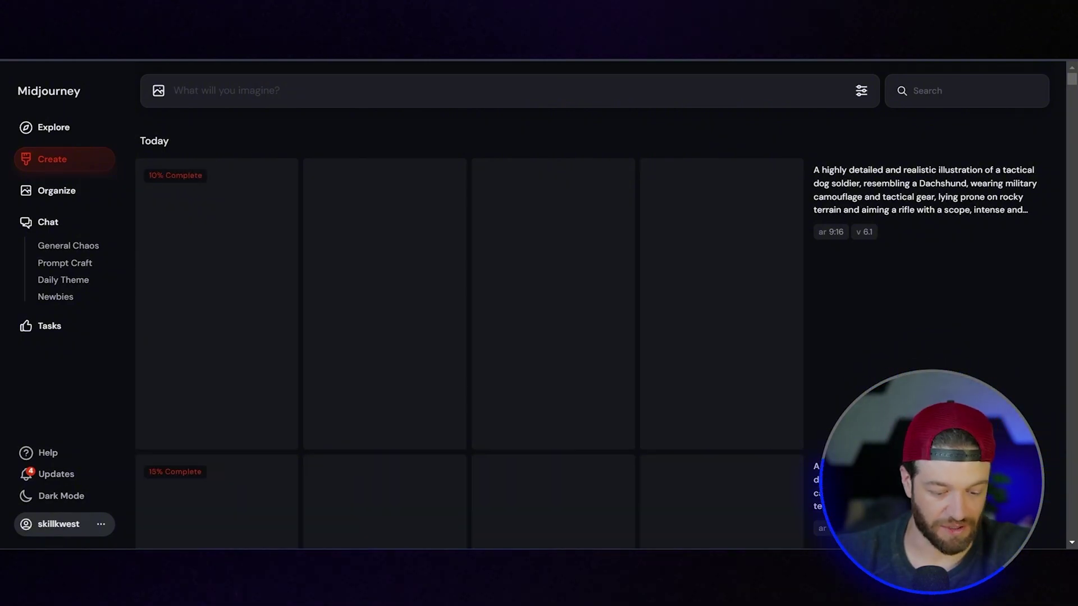
type("A dramatic and action-packed scene featuring two dog soldiers, resembling Golden Retrievers, charging forward on rocky terrain while holding rifles, surrounded by smoke and debris, with a bright, explosive background lighting creating a sense of urgency, dynamic pose and focus on their expressions to capture the intensity of the moment, cinematic style.")
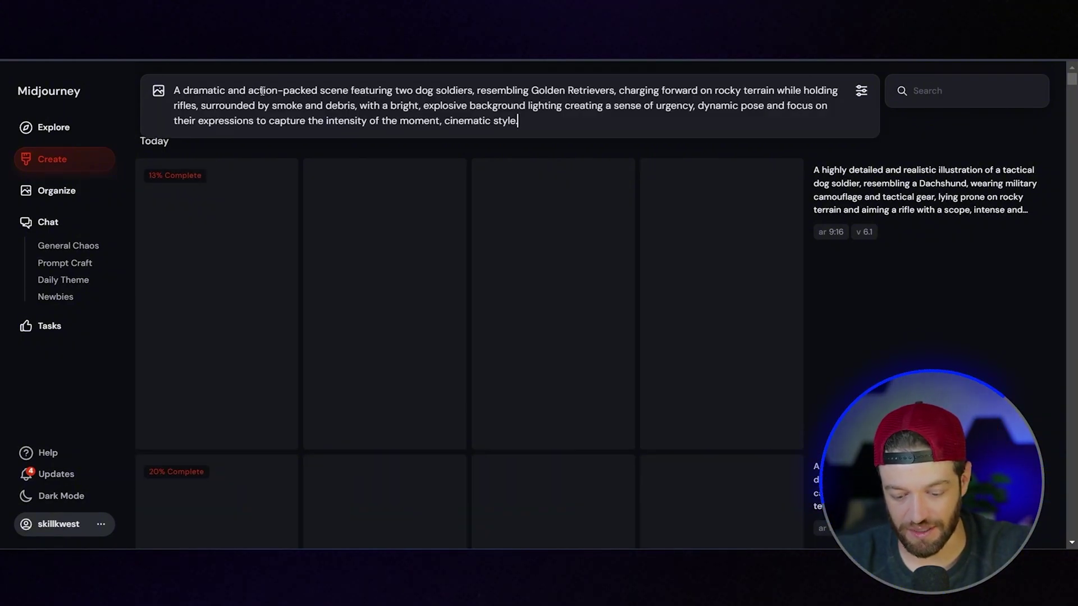
key("Return")
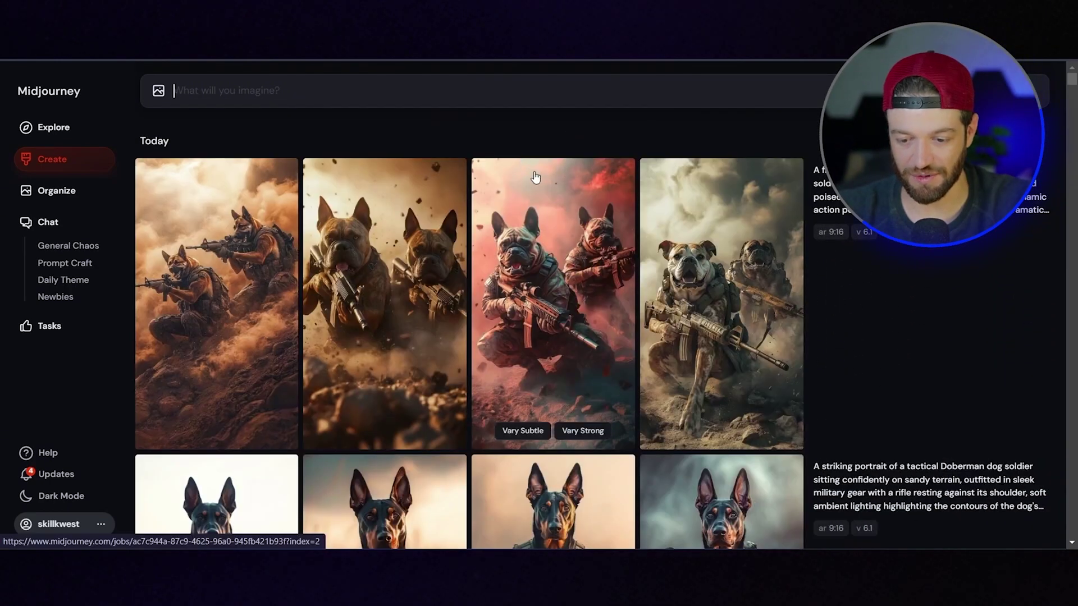
- Examine the generated bulldog, Doberman and Golden Retriever soldier images in the Midjourney feed
scroll(535, 177, "down", 3)
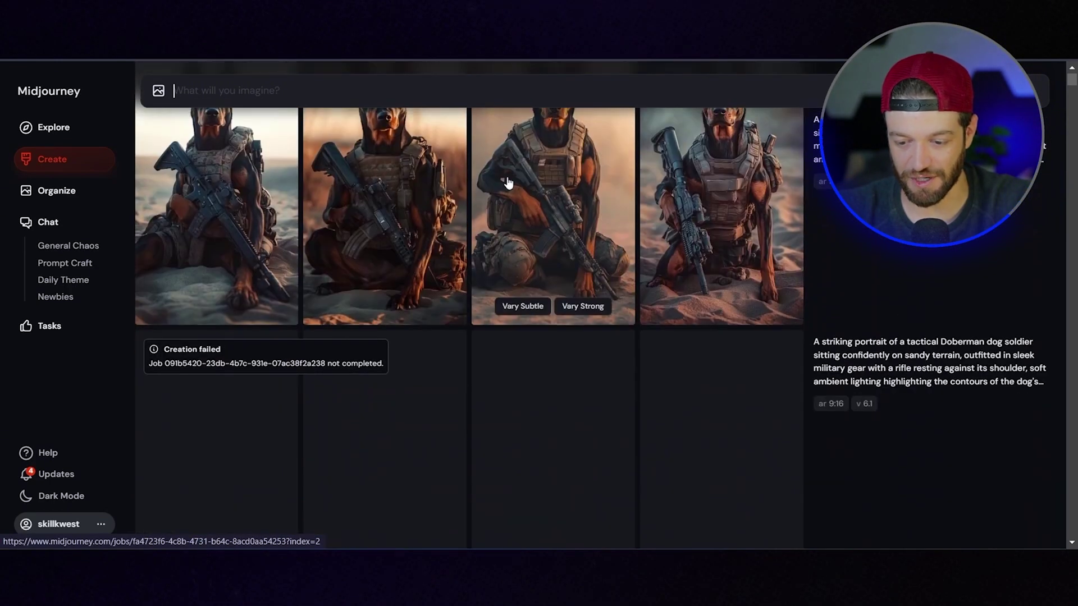
scroll(463, 182, "down", 5)
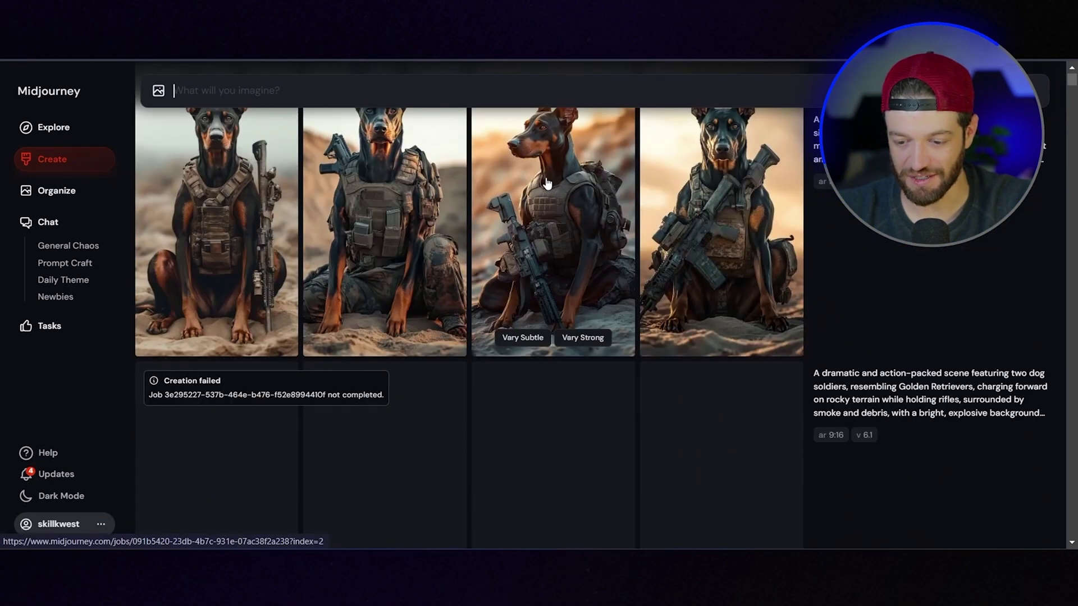
scroll(403, 201, "down", 9)
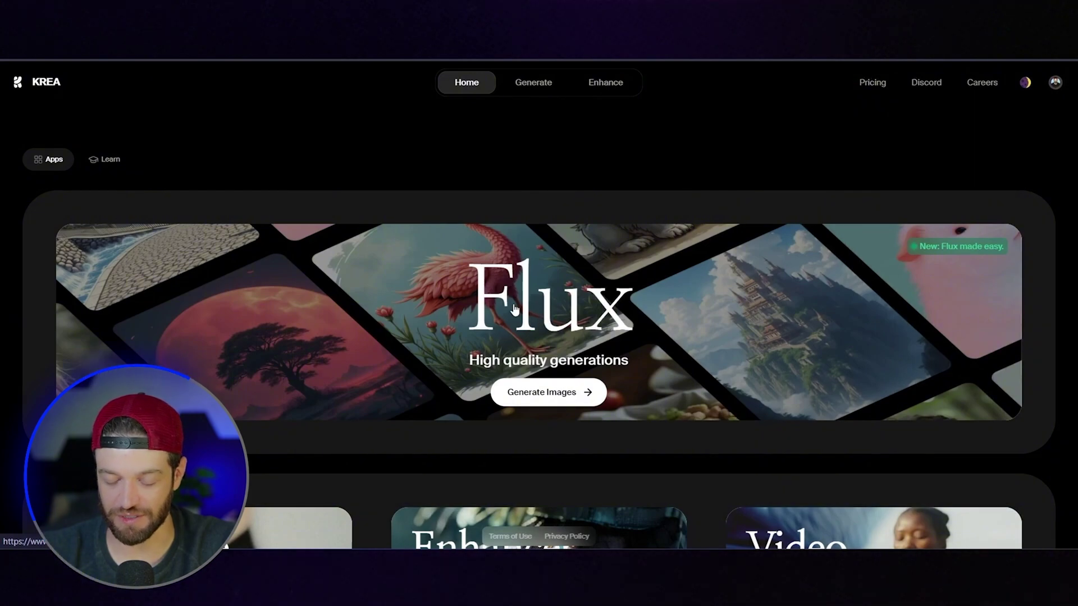
- Switch to Krea's Flux generator and generate 9:16 images from the prompt about two crouching American Bulldog soldiers
left_click(514, 308)
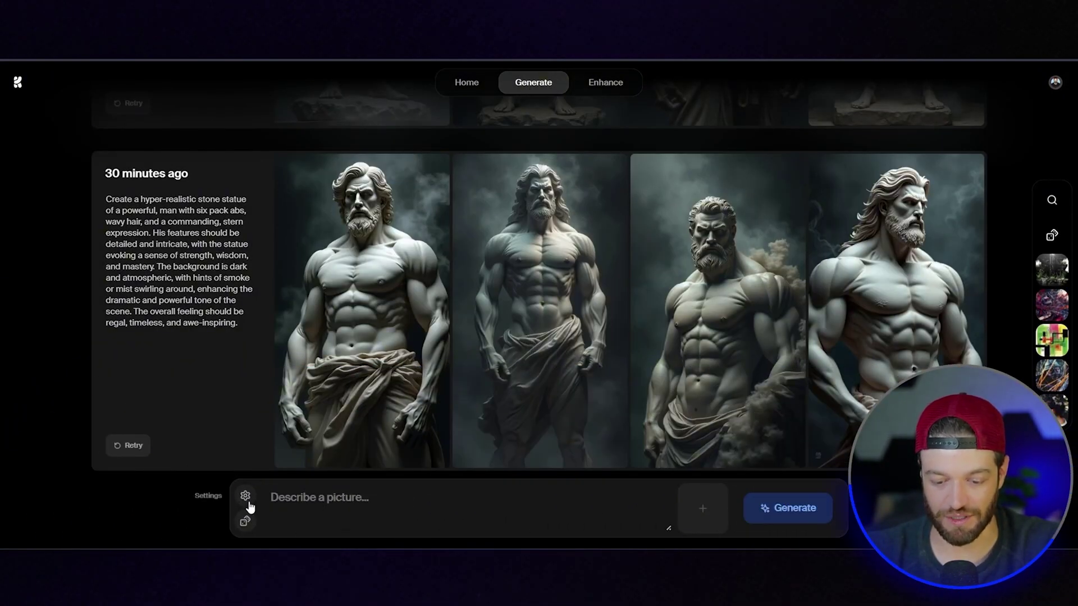
left_click(246, 496)
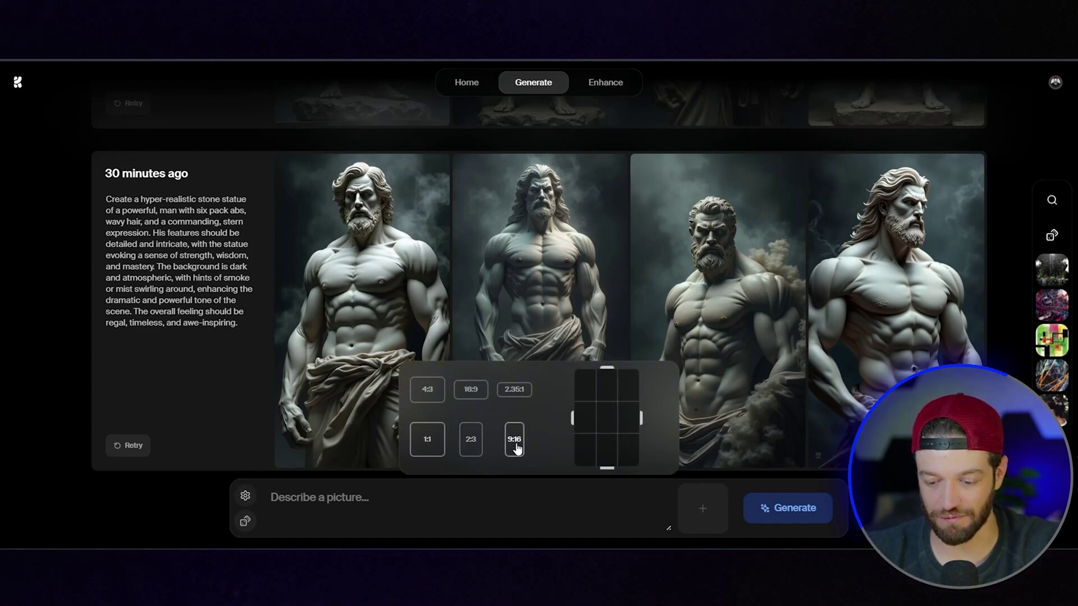
left_click(307, 495)
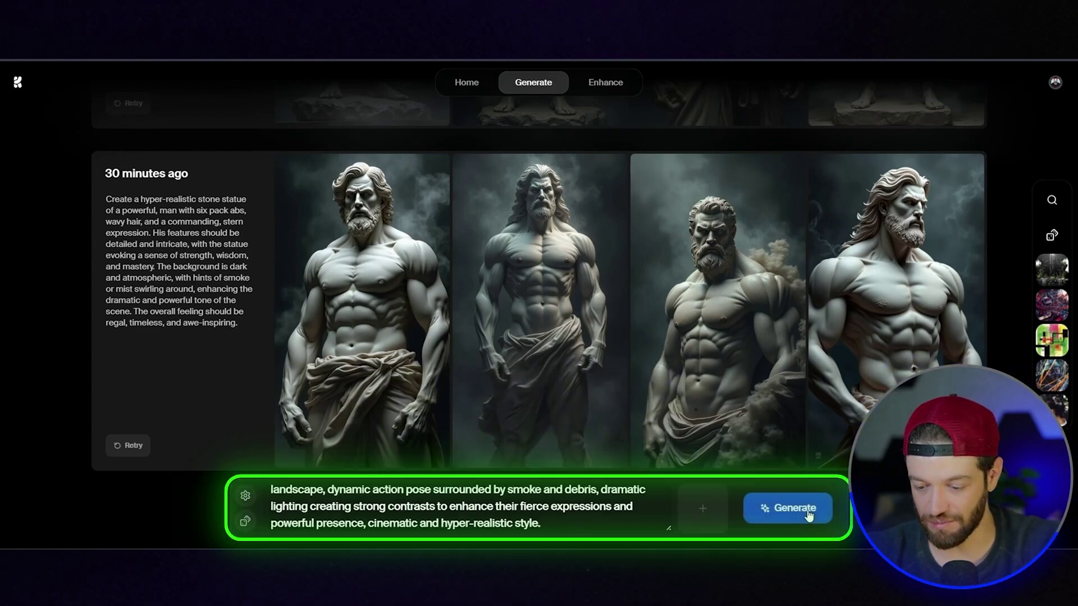
left_click(809, 512)
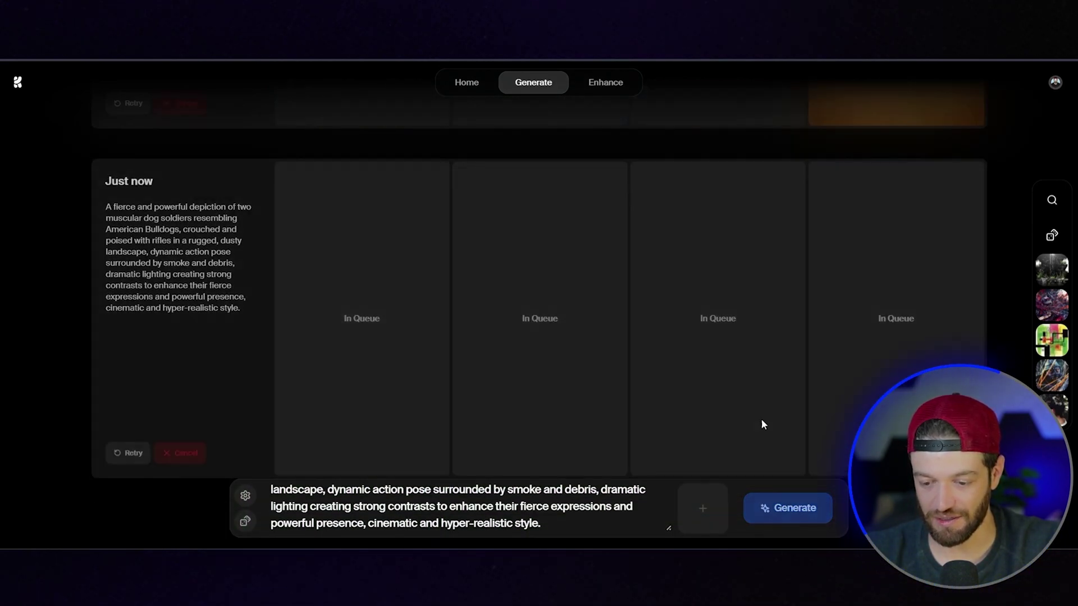
- Examine Krea's generated images for the American Bulldog, Doberman and Dachshund soldier prompts
scroll(431, 262, "up", 4)
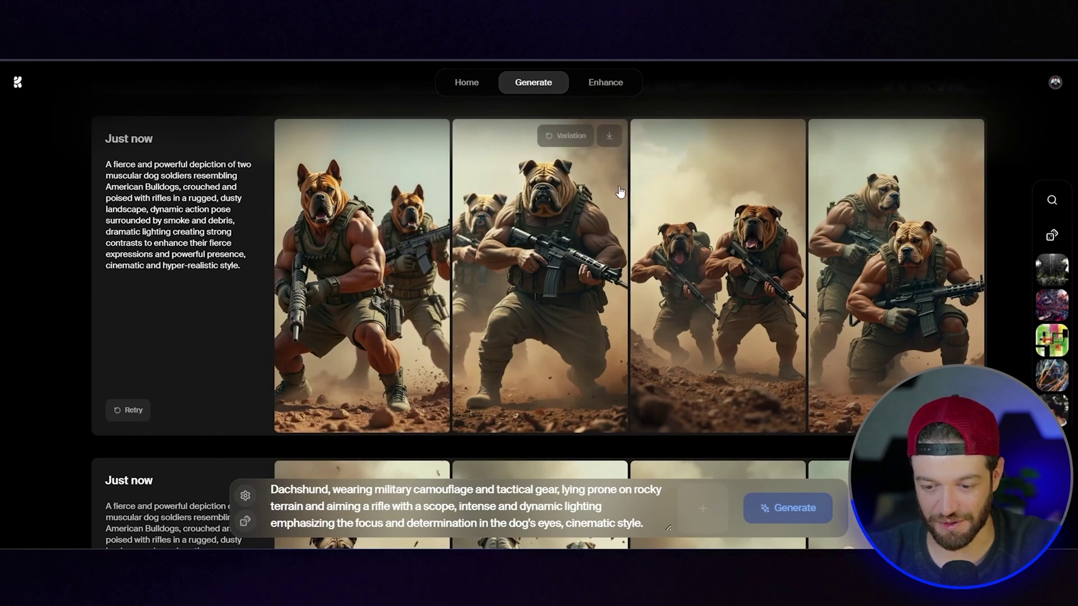
scroll(619, 192, "down", 10)
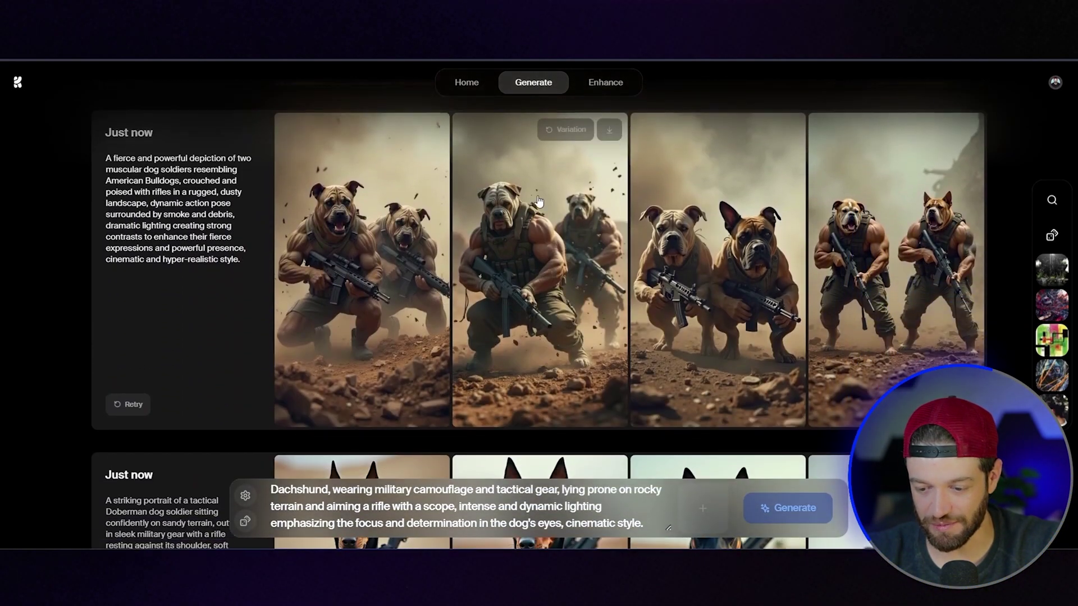
scroll(538, 202, "down", 5)
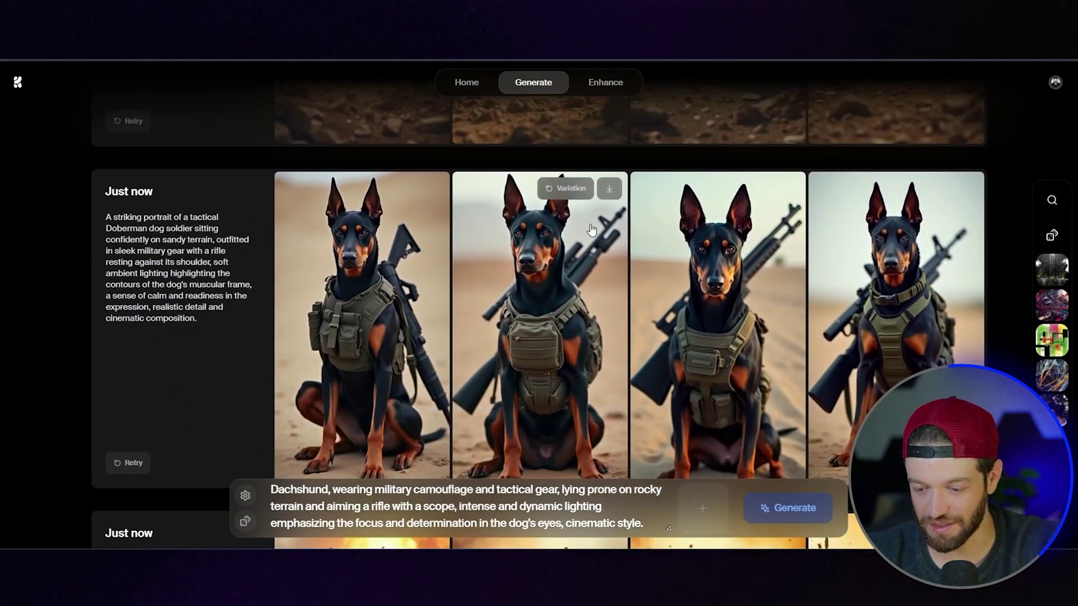
scroll(591, 230, "down", 10)
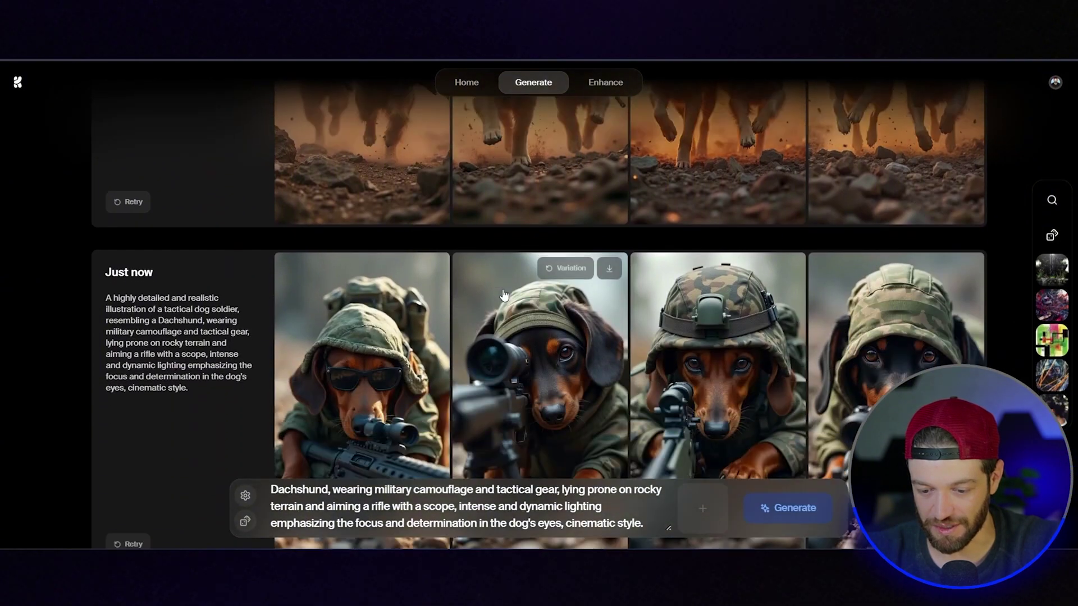
scroll(443, 303, "down", 2)
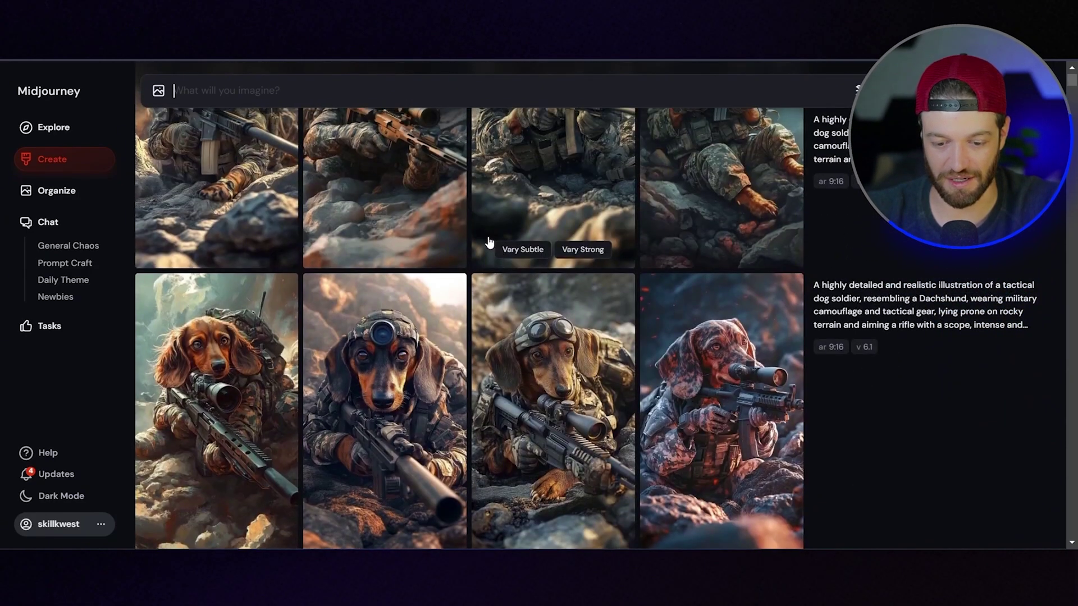
- Switch to Midjourney and compare its Dachshund, Dalmatian, Rottweiler, mixed-breed and Afghan Hound soldier images
scroll(483, 247, "up", 3)
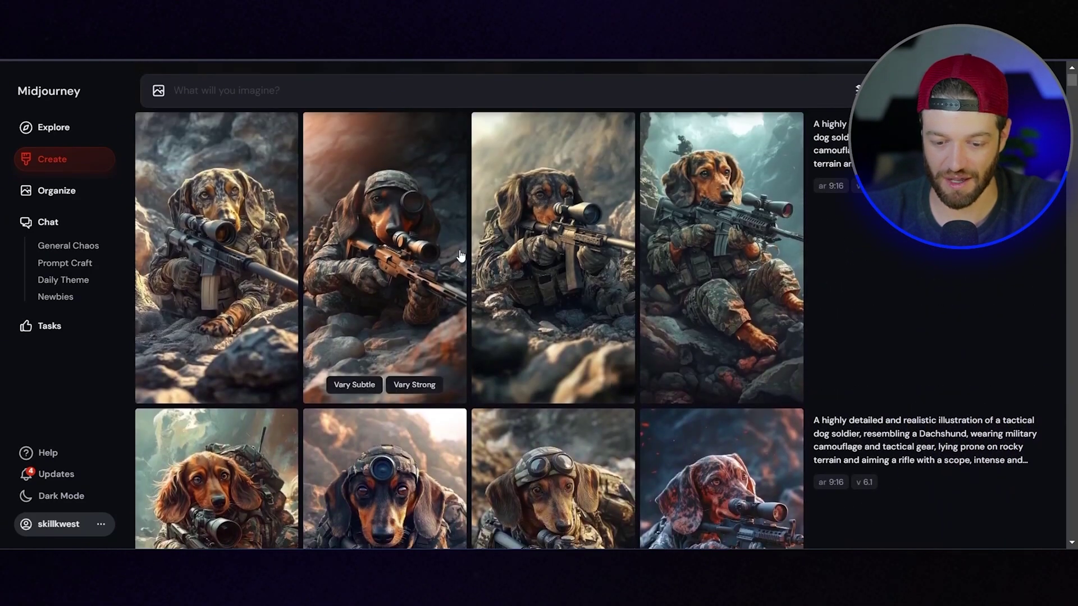
scroll(461, 255, "up", 15)
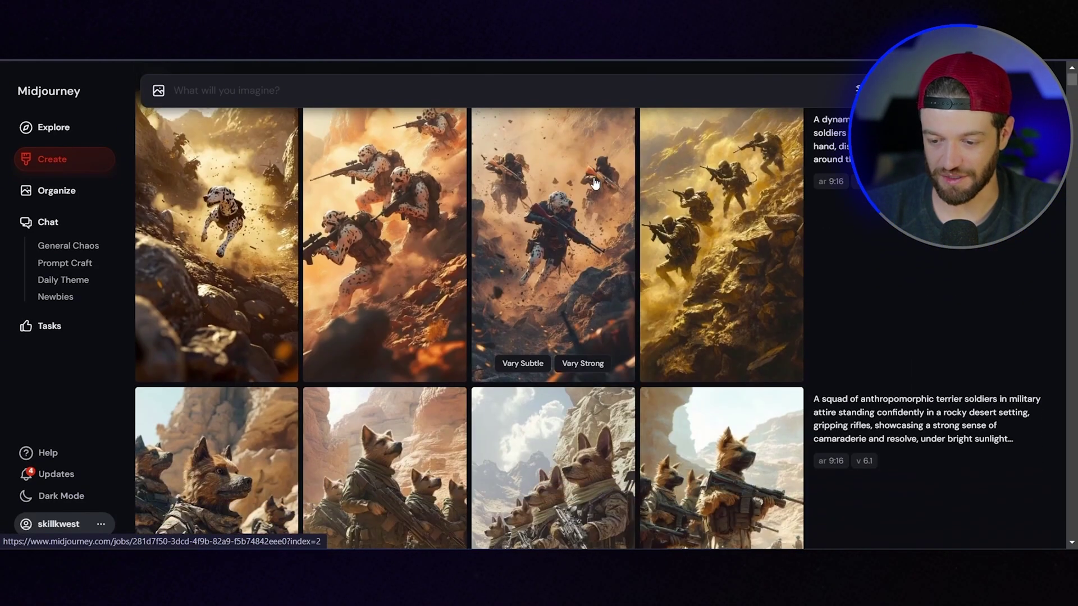
scroll(595, 183, "down", 15)
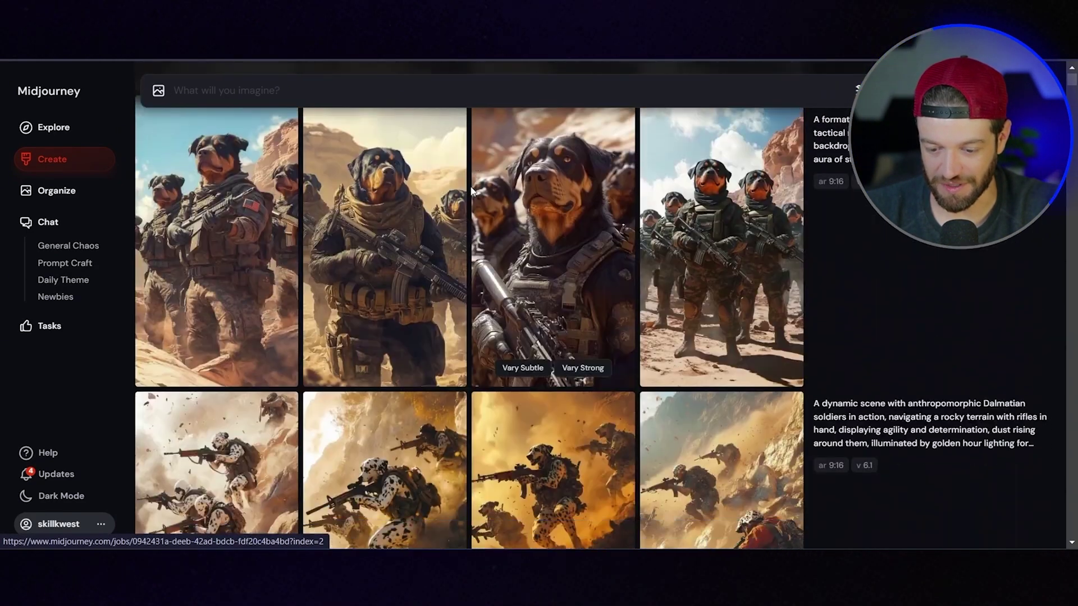
scroll(470, 191, "down", 10)
scroll(415, 195, "down", 10)
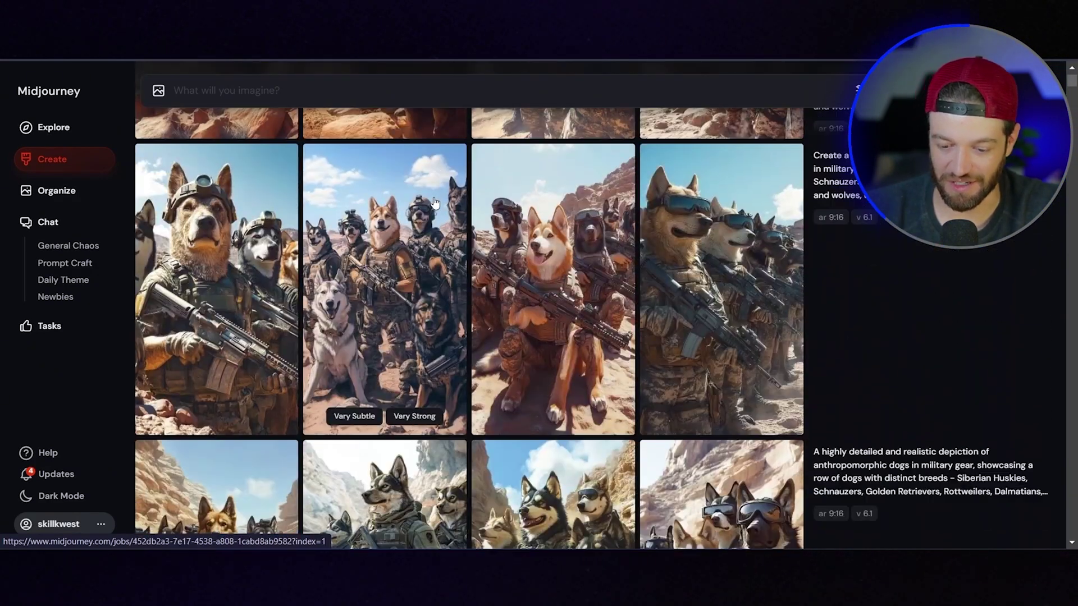
scroll(449, 197, "down", 10)
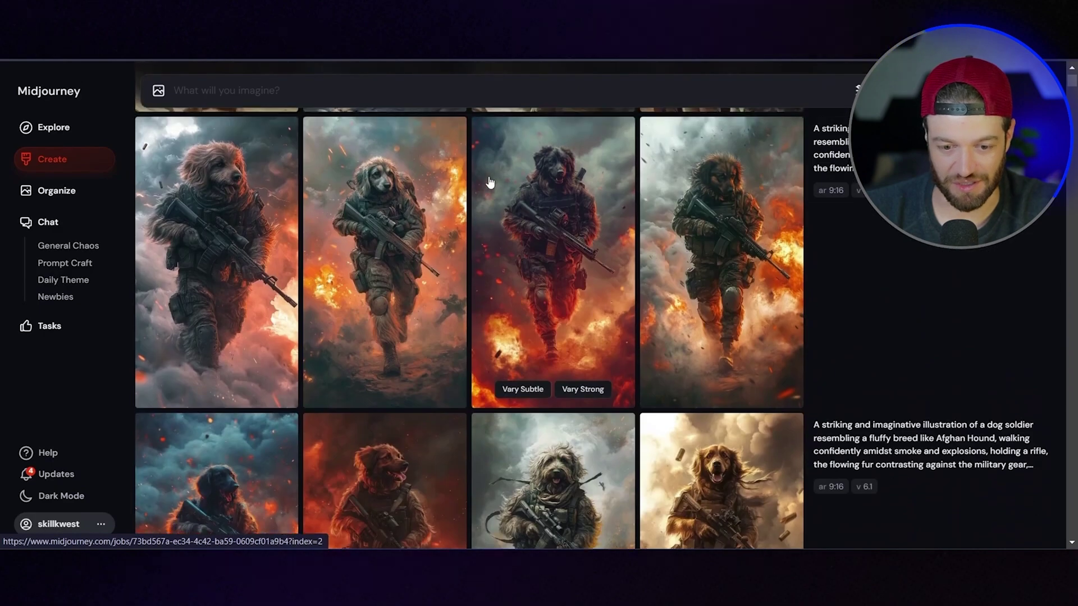
scroll(490, 183, "up", 5)
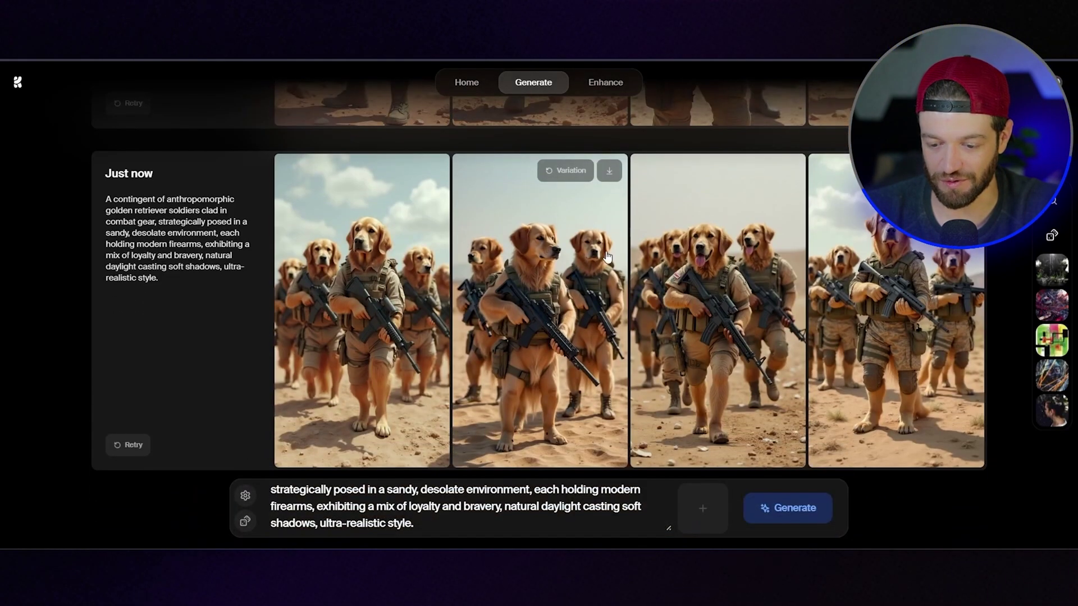
- Switch back to Krea and review its golden retriever, Rottweiler, Dalmatian, wolf and mixed-breed lineup images
scroll(612, 265, "up", 5)
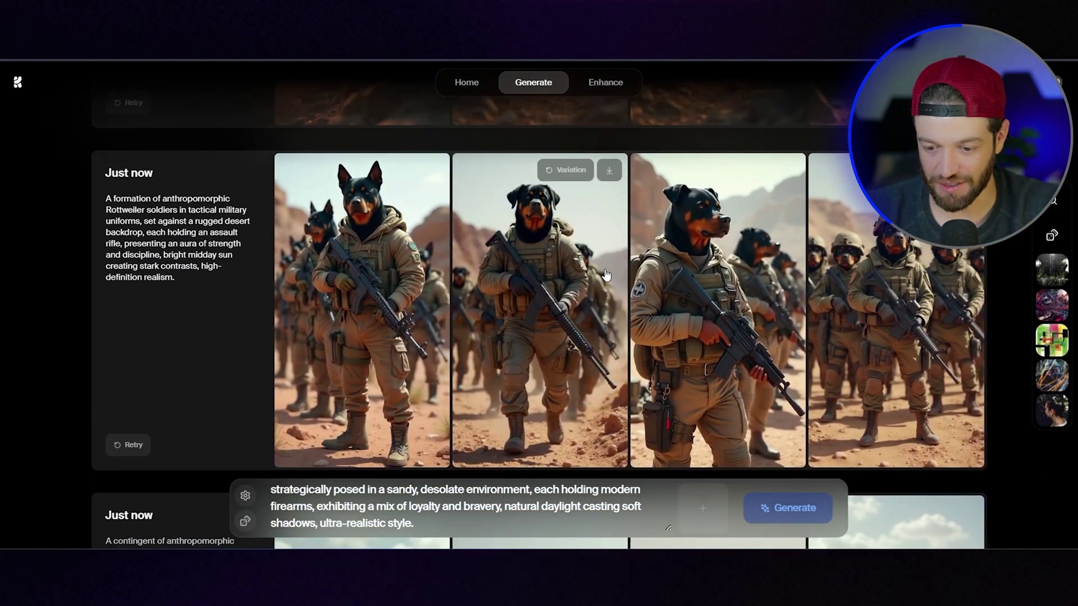
scroll(604, 274, "up", 7)
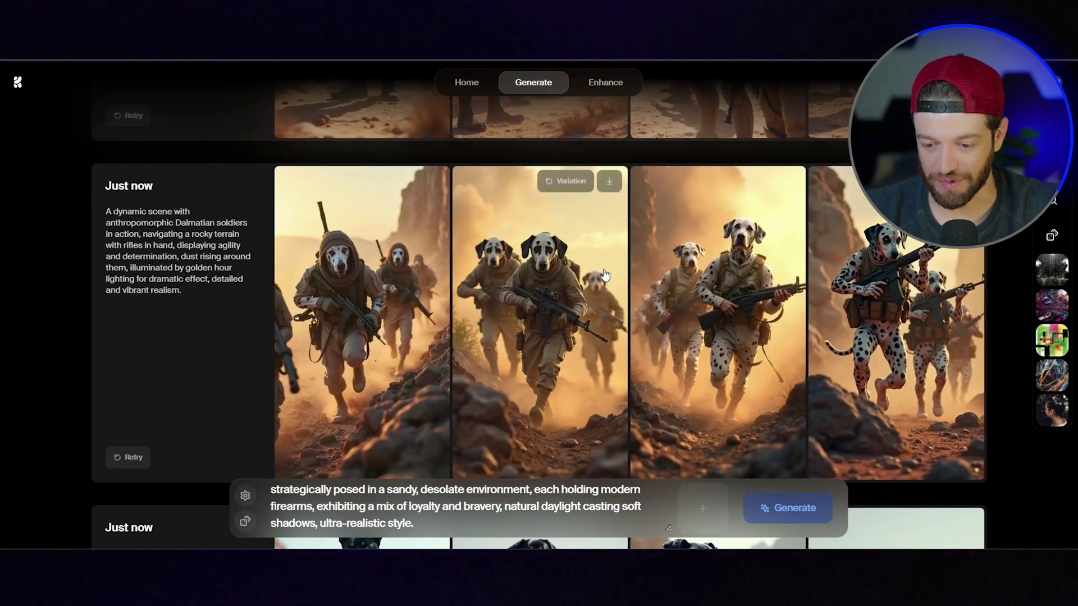
scroll(605, 275, "up", 7)
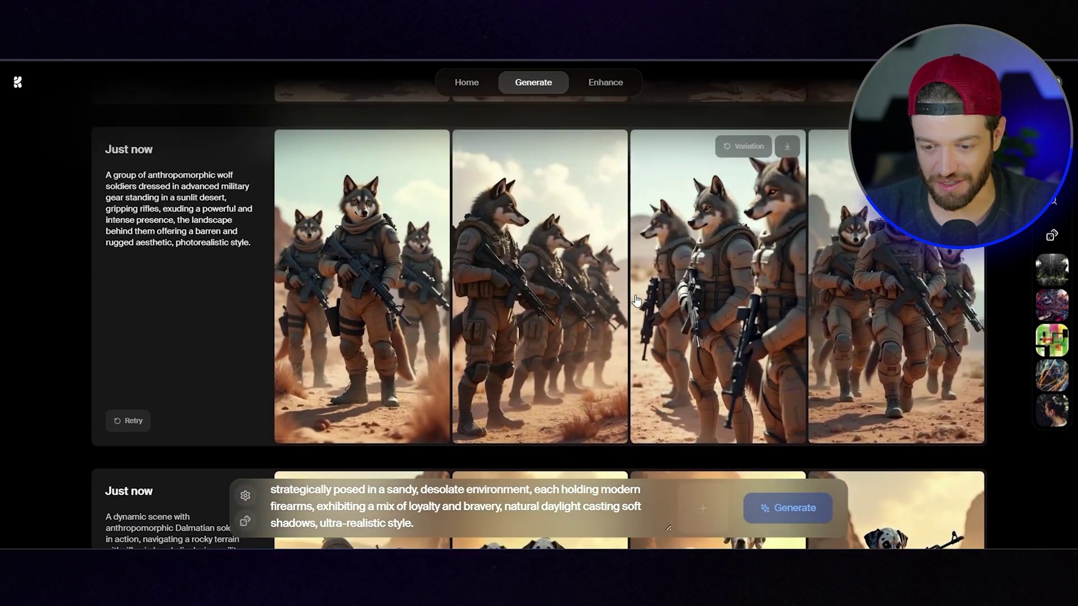
scroll(636, 301, "up", 10)
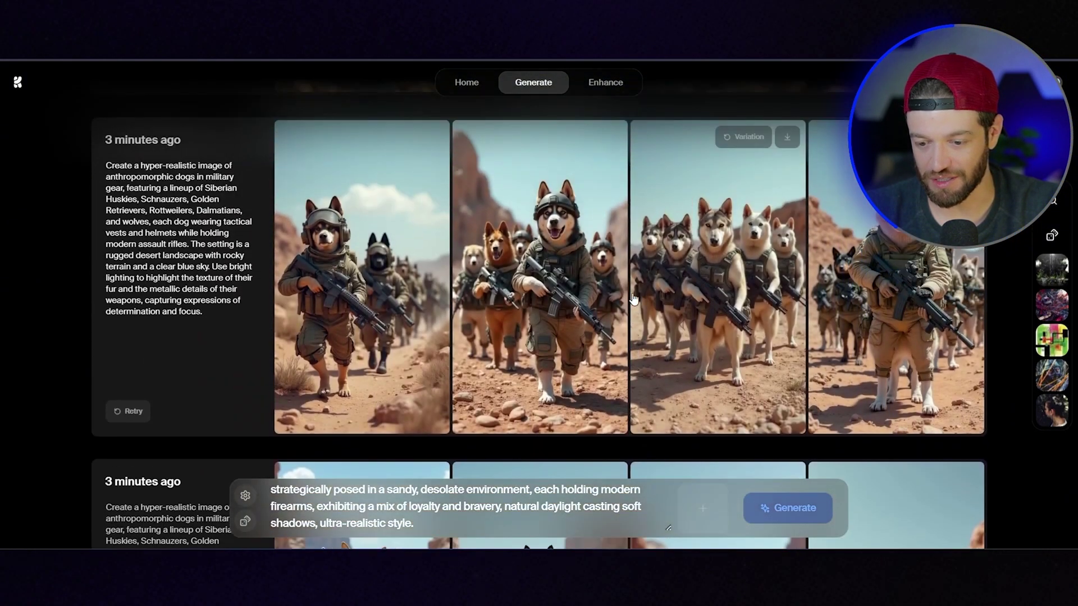
- Review the remaining Krea results, including the mixed-breed desert soldiers and the golden retriever contingent
scroll(633, 299, "down", 12)
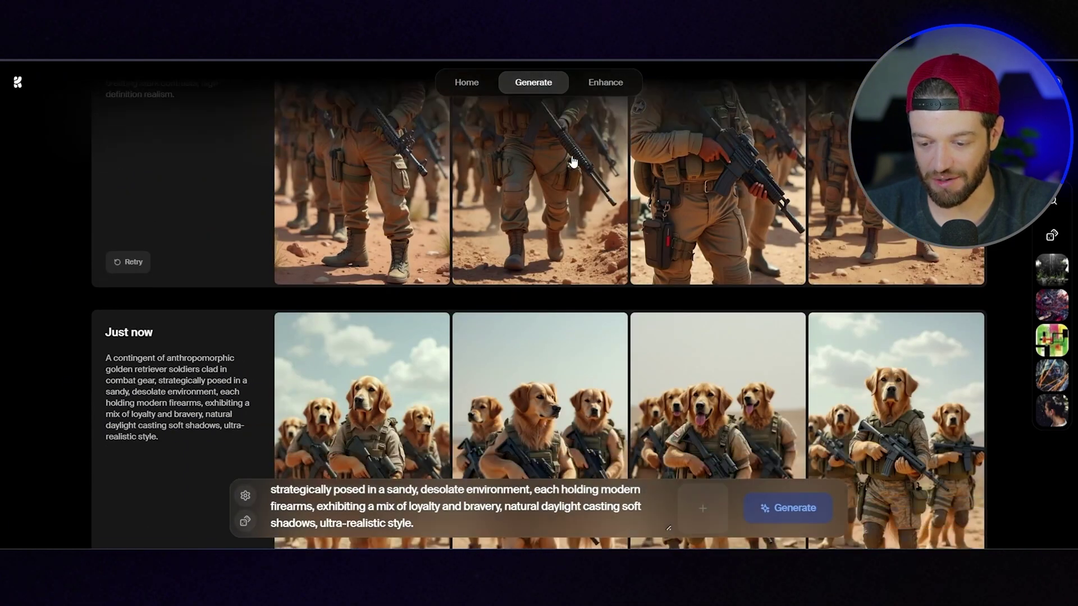
scroll(571, 161, "down", 2)
scroll(533, 137, "up", 15)
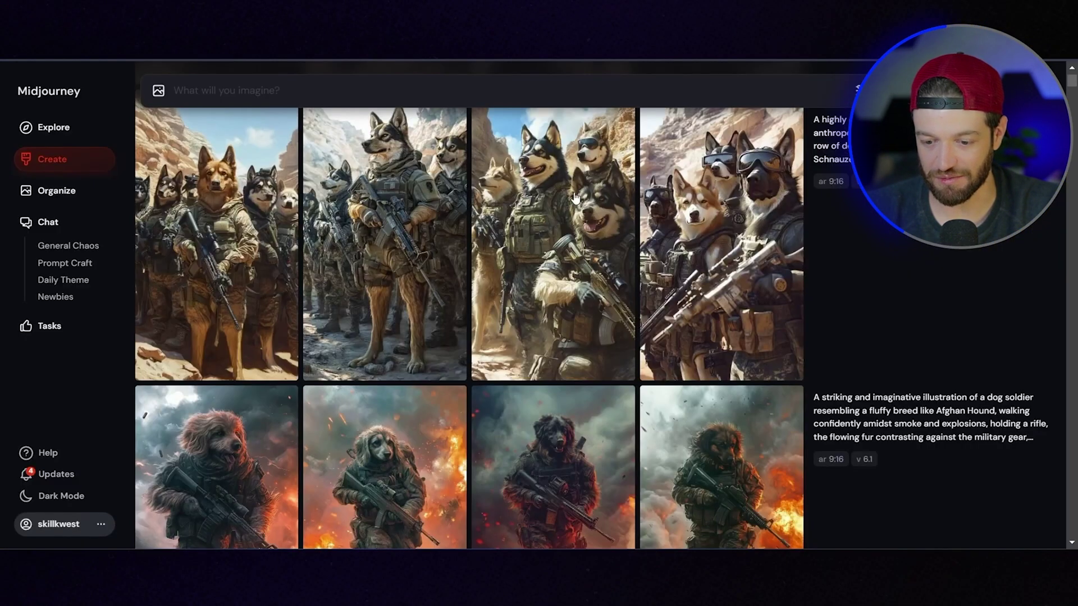
- Switch to Midjourney and look over the Siberian Husky lineup, Afghan Hound, German Shepherd and Rottweiler soldier images
scroll(420, 268, "down", 15)
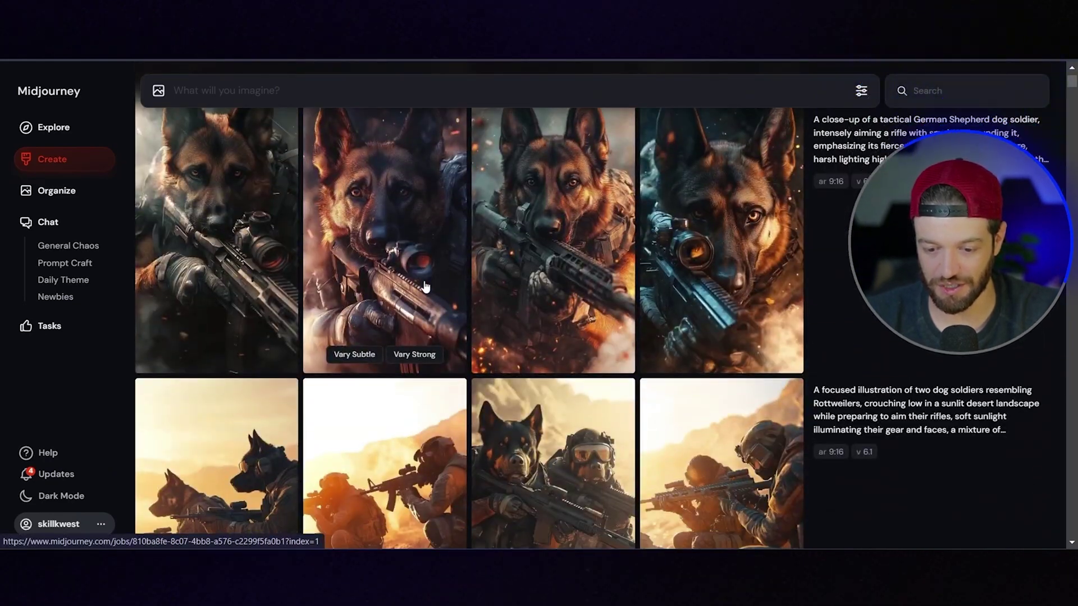
scroll(419, 269, "up", 2)
scroll(444, 225, "down", 6)
scroll(443, 213, "down", 3)
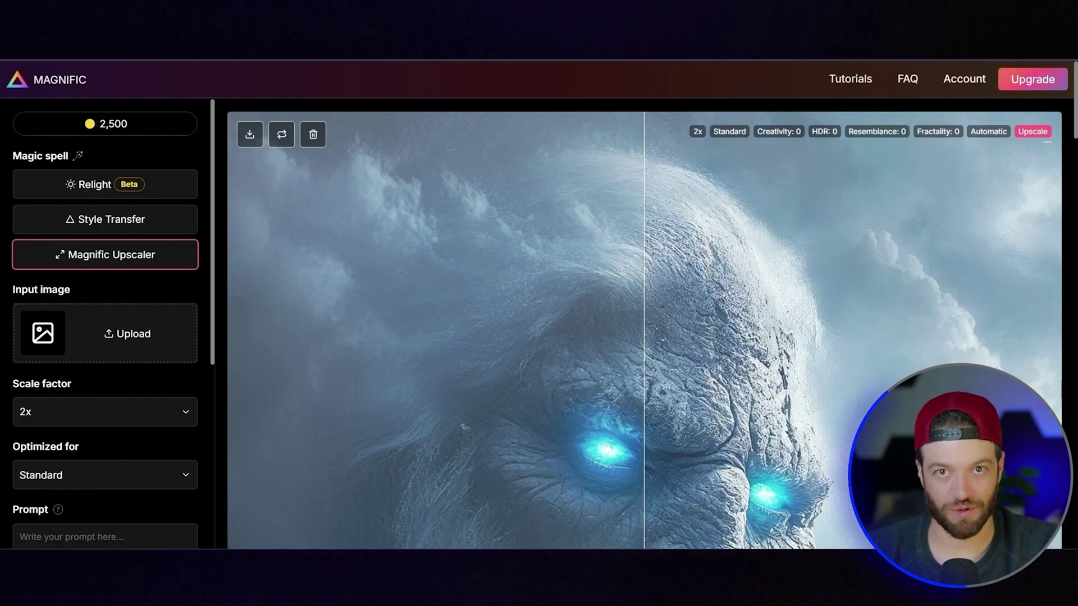
- Switch to Magnific, load the soldier image and upscale it 2x with Standard optimization, the Automatic engine and all sliders at 0
left_click_drag(0, 73, 0, 90)
scroll(799, 280, "up", 3)
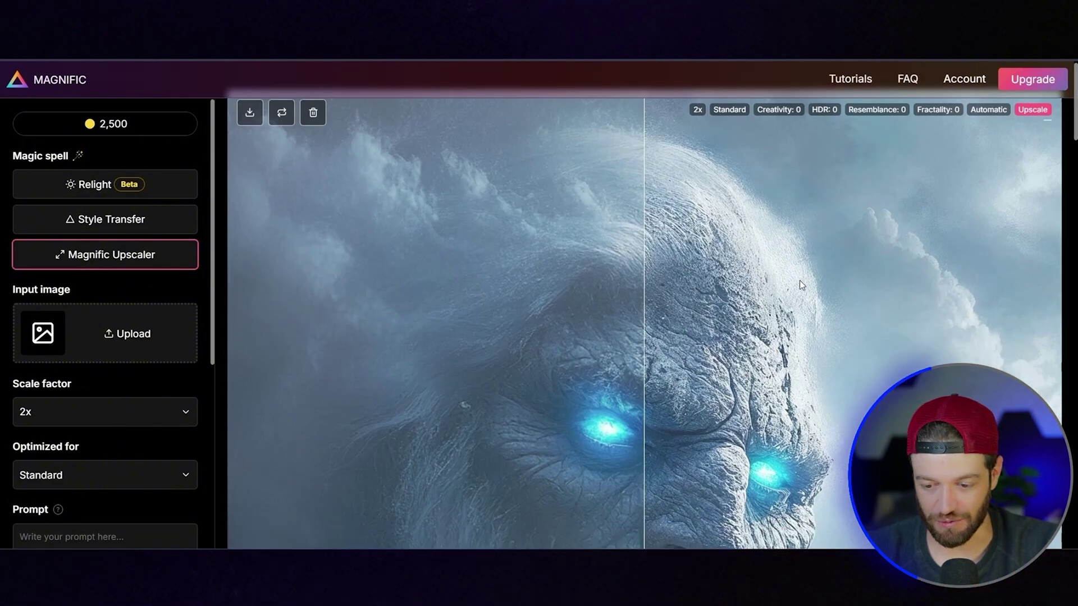
scroll(406, 241, "down", 3)
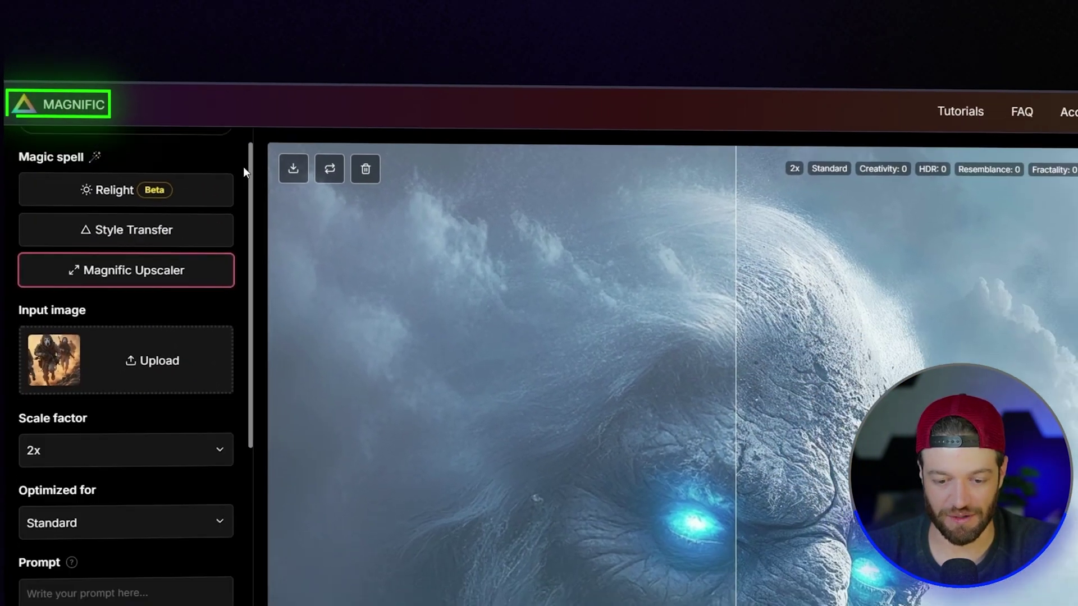
scroll(333, 248, "down", 6)
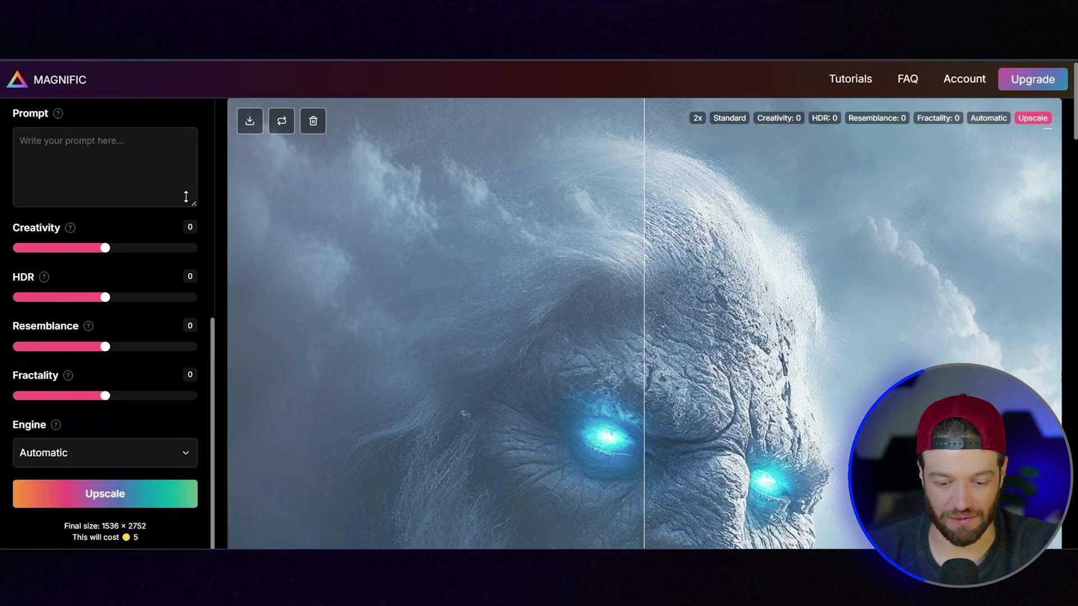
scroll(149, 358, "up", 7)
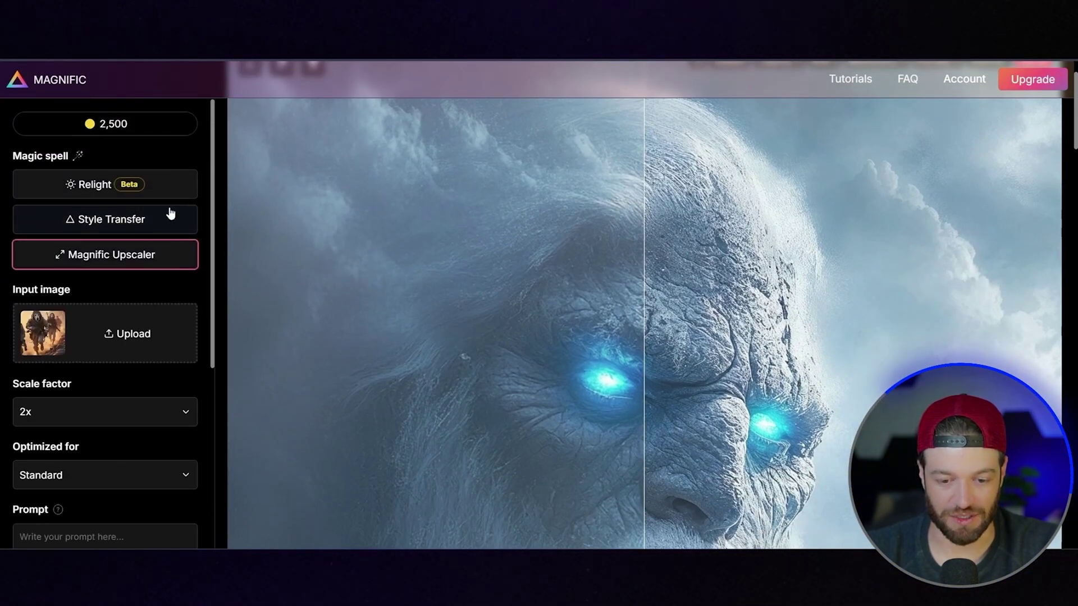
scroll(155, 366, "down", 7)
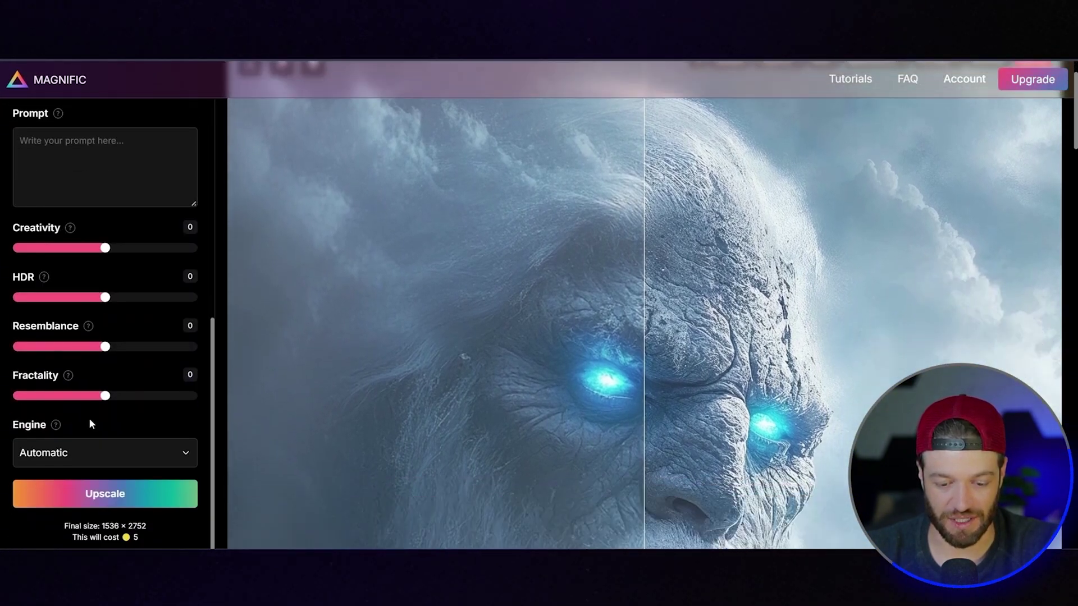
left_click(113, 497)
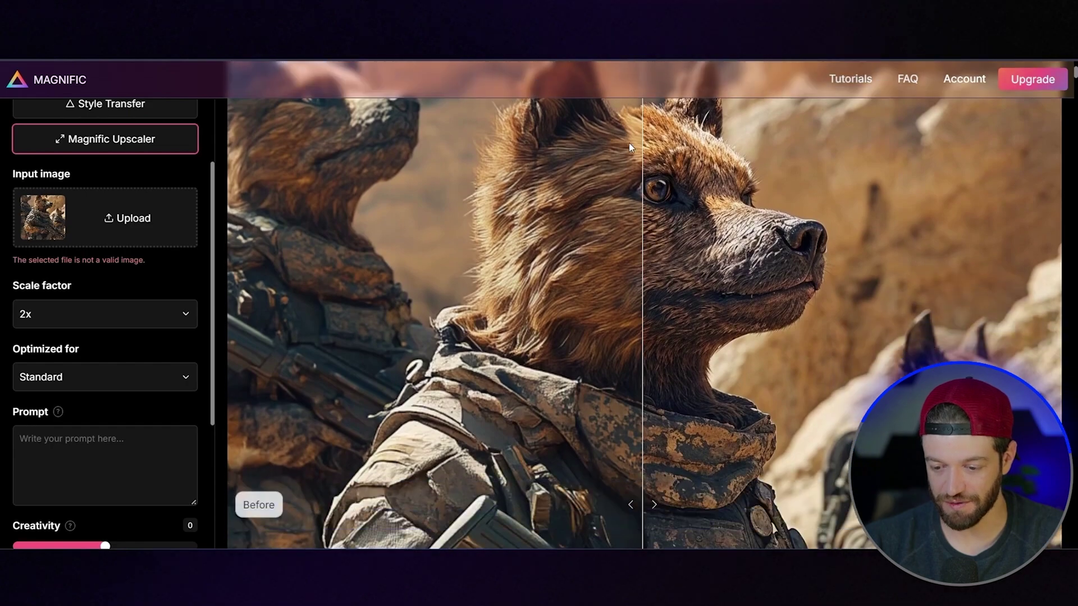
- Inspect the before and after versions of the upscaled running dog soldier and German Shepherd close-up
scroll(621, 175, "up", 1)
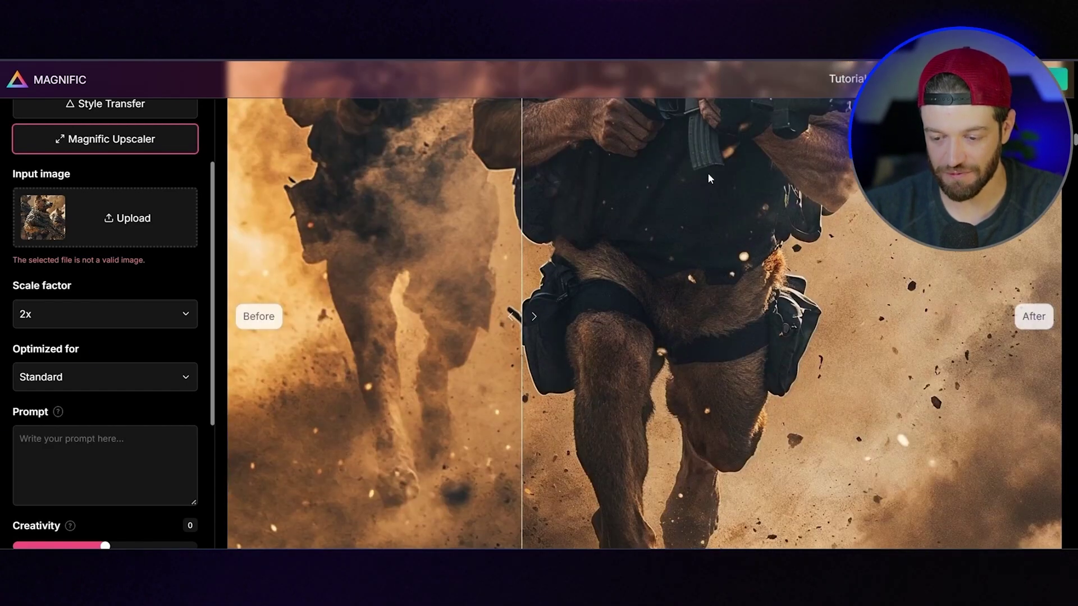
scroll(690, 173, "down", 10)
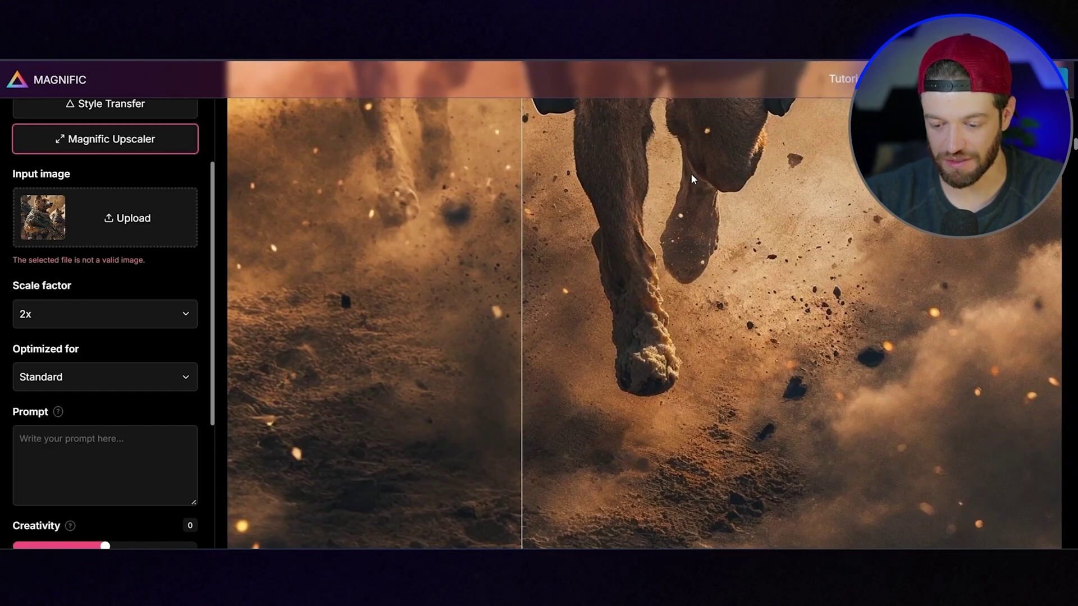
scroll(651, 163, "down", 8)
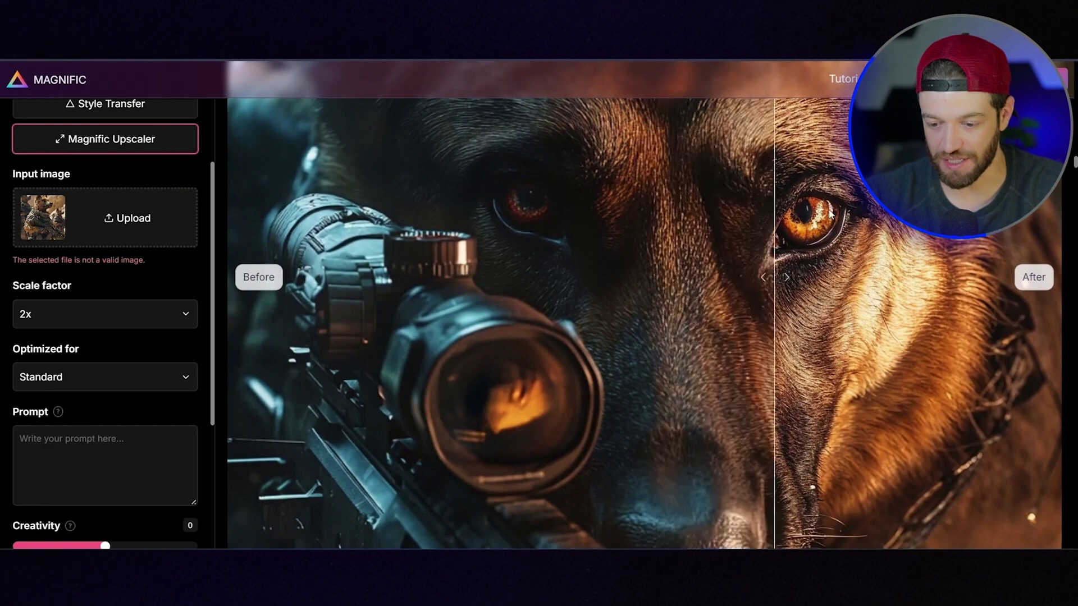
- Compare the before and after versions of the upscaled bulldog soldiers and the Dachshund sniper close-up
scroll(806, 231, "down", 10)
scroll(797, 241, "up", 2)
scroll(870, 335, "down", 1)
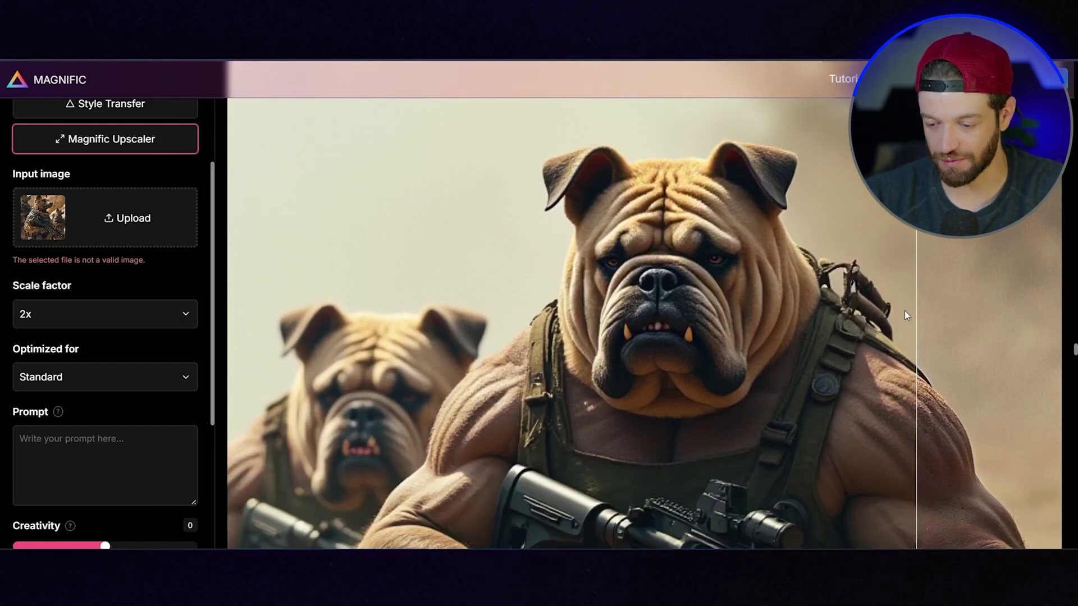
left_click_drag(836, 306, 456, 261)
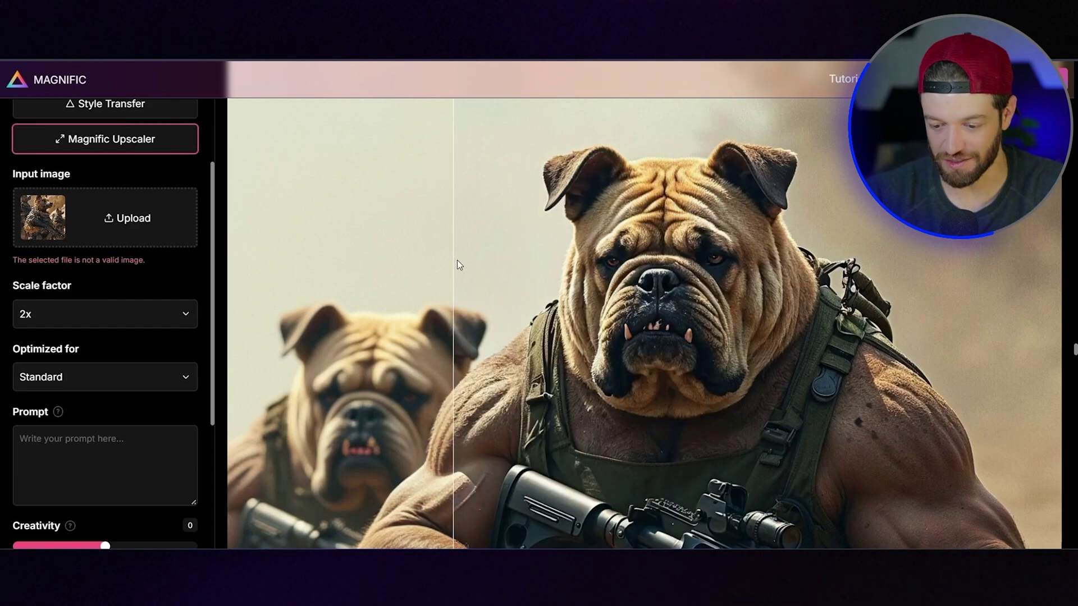
scroll(696, 174, "down", 10)
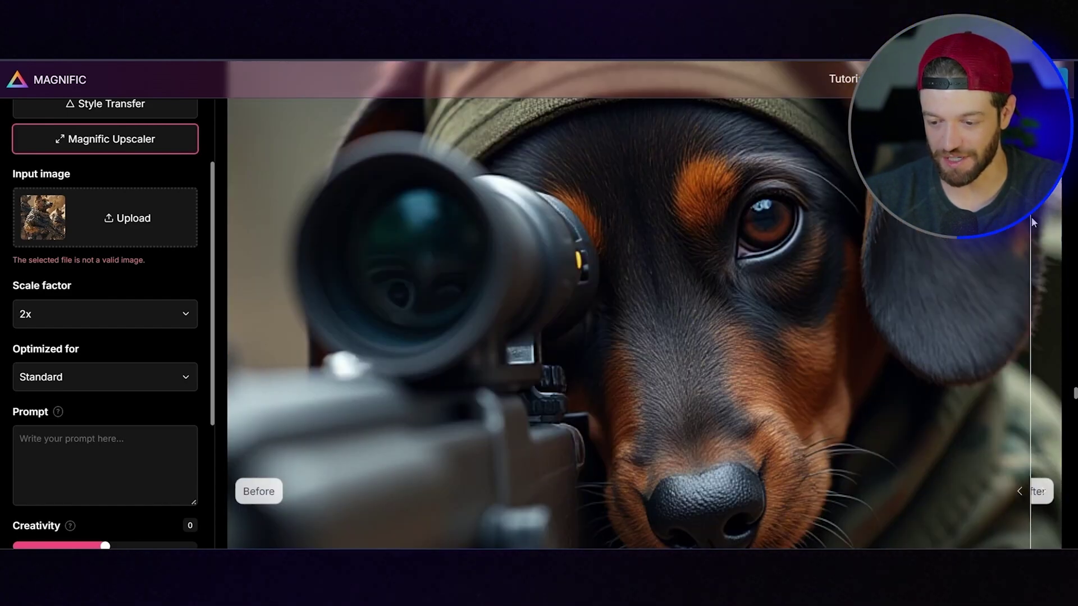
left_click_drag(1031, 220, 465, 236)
left_click_drag(588, 239, 413, 217)
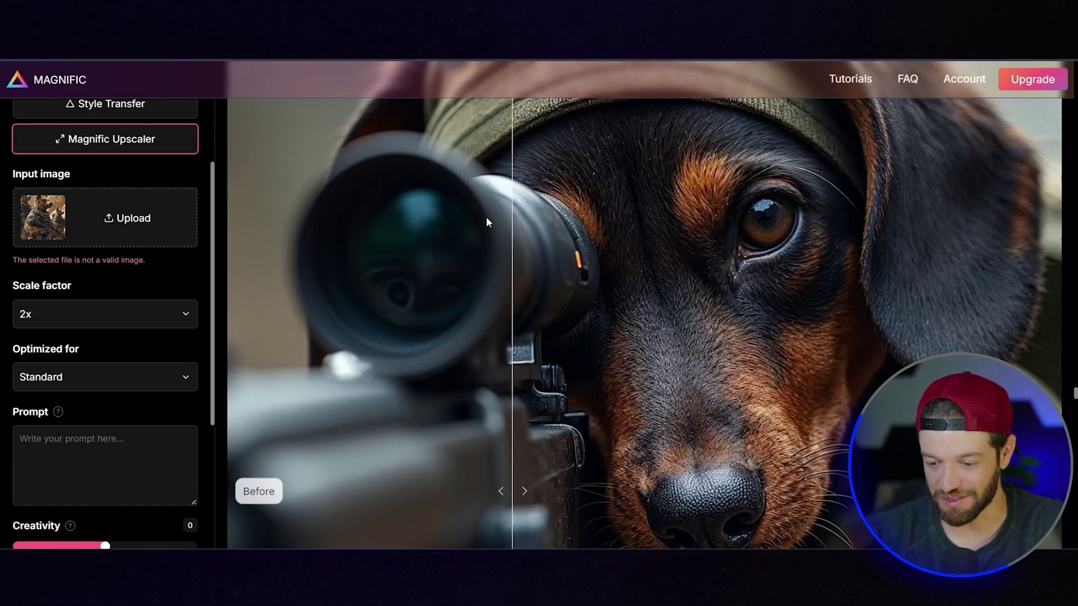
left_click_drag(571, 229, 618, 233)
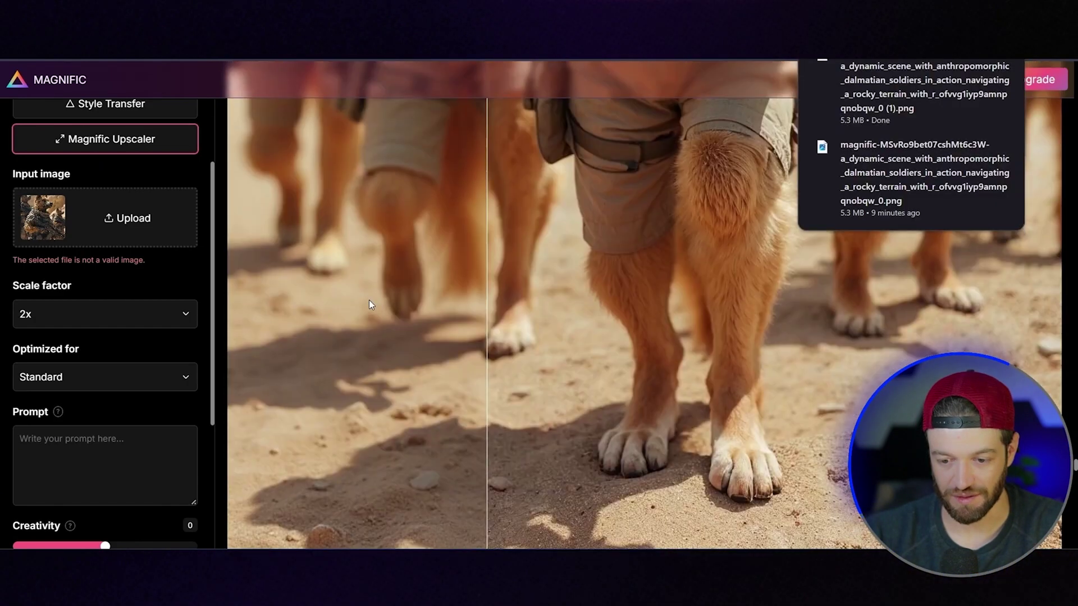
- Download the upscaled image of the golden-furred dog soldiers with rifles from Magnific
scroll(369, 300, "up", 5)
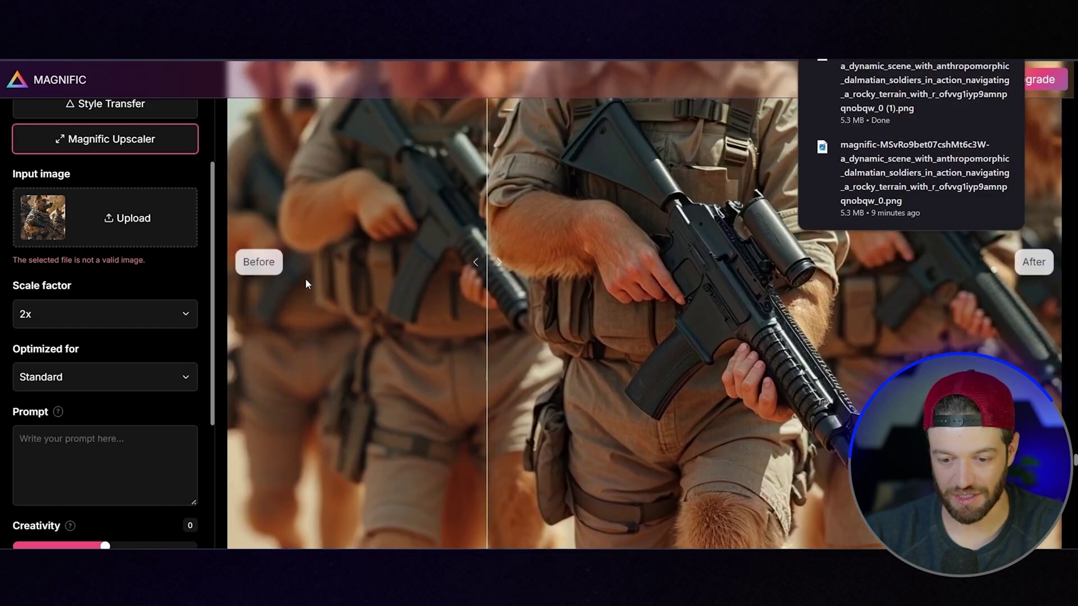
scroll(270, 274, "up", 5)
left_click(250, 370)
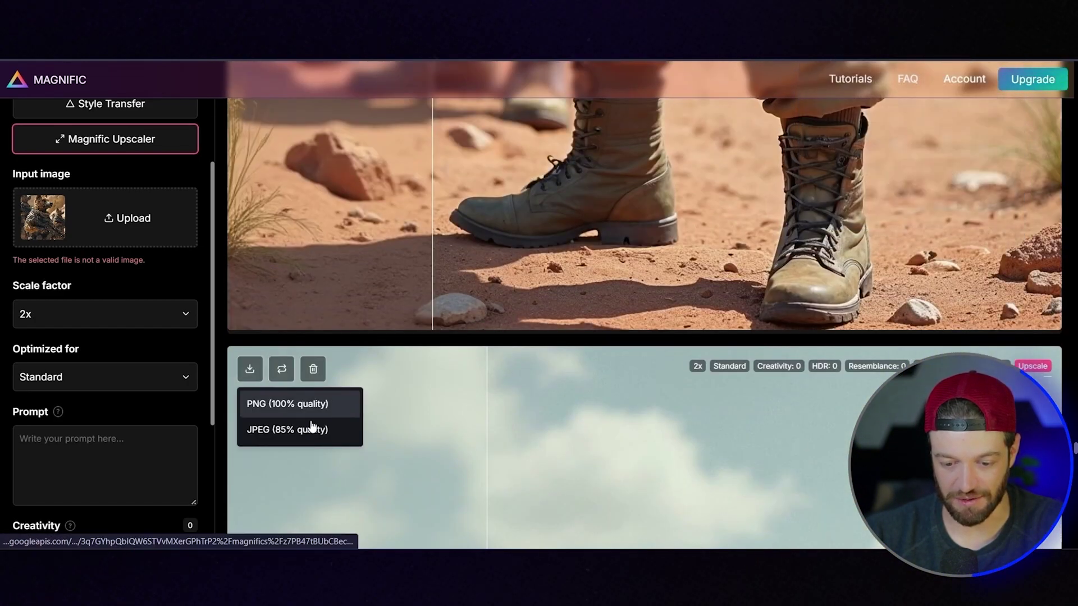
scroll(289, 405, "up", 10)
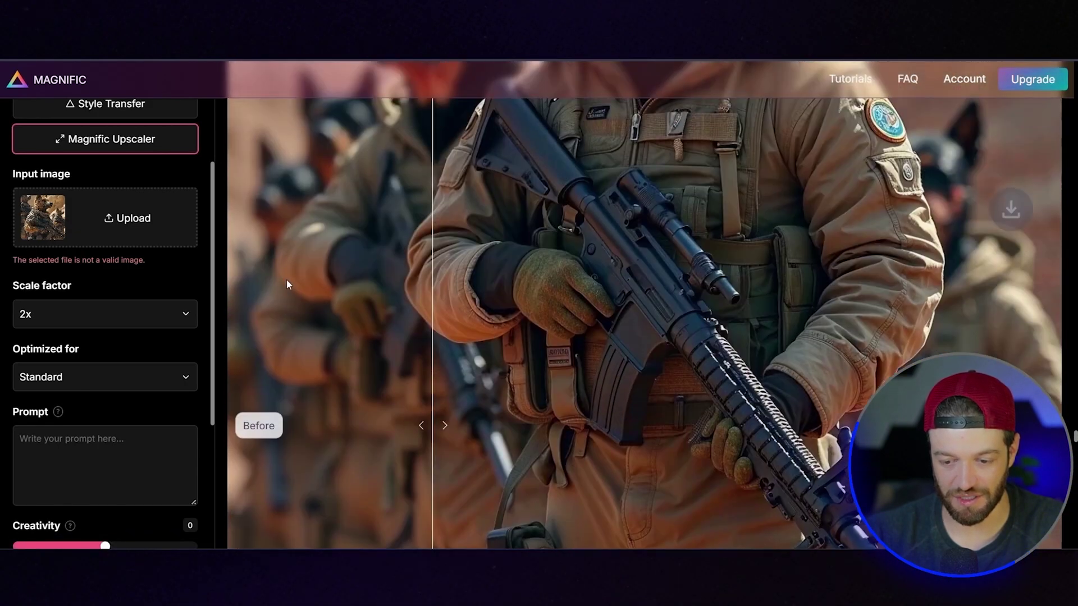
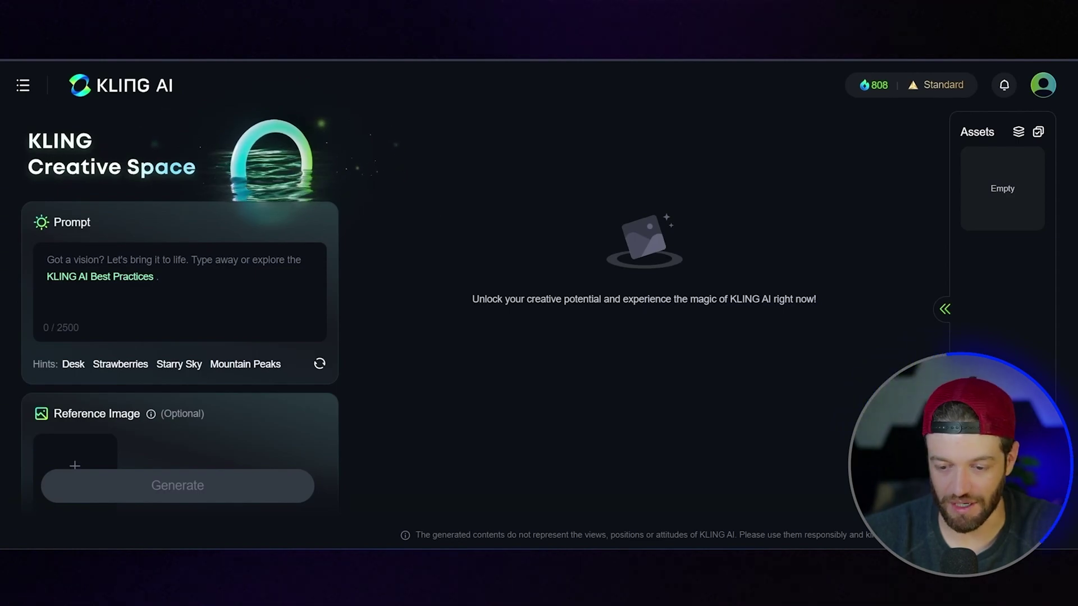
- Switch to Kling AI, open its Image to Video generator and add the upscaled bulldog soldiers image
left_click_drag(0, 110, 0, 110)
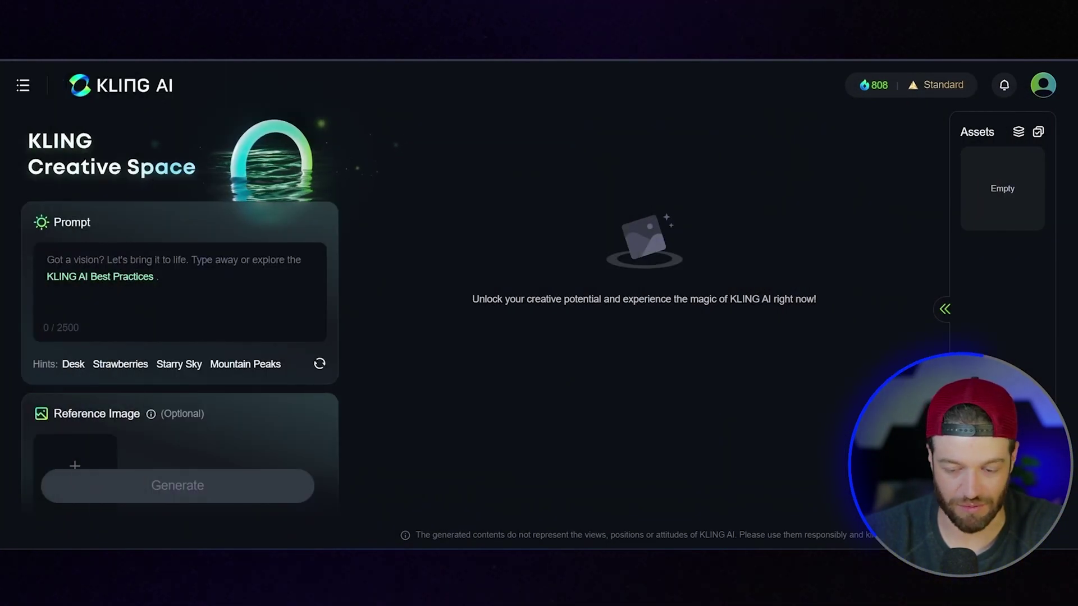
left_click(23, 85)
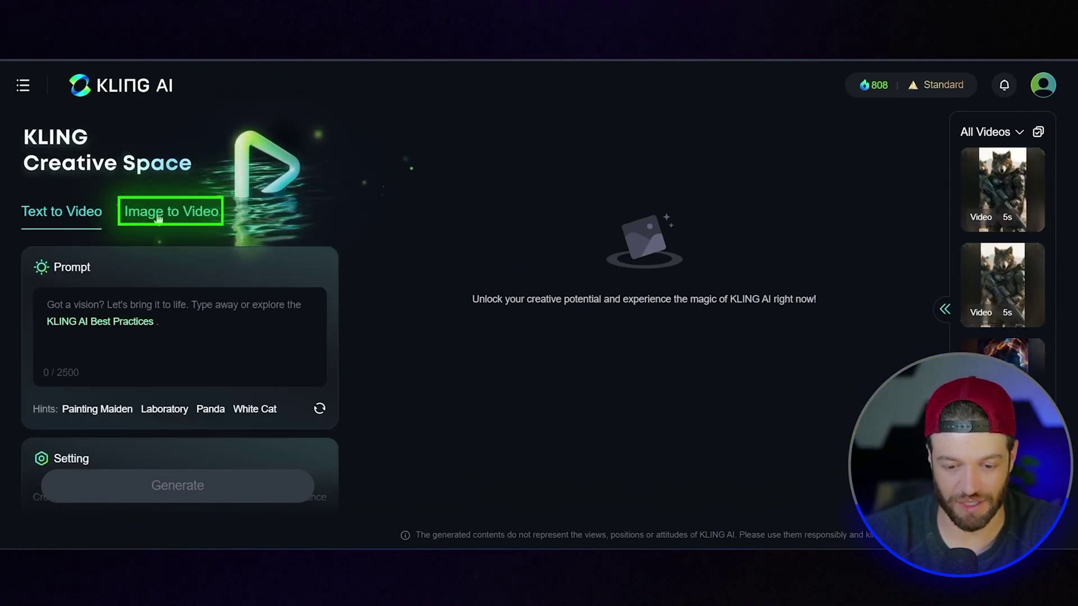
left_click(184, 219)
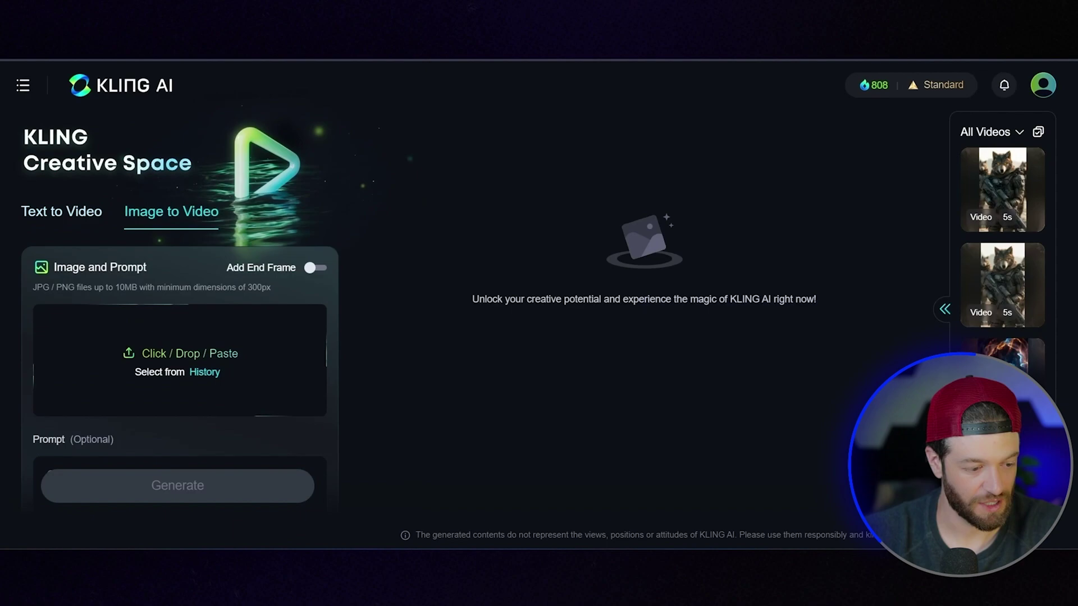
left_click_drag(2, 348, 174, 349)
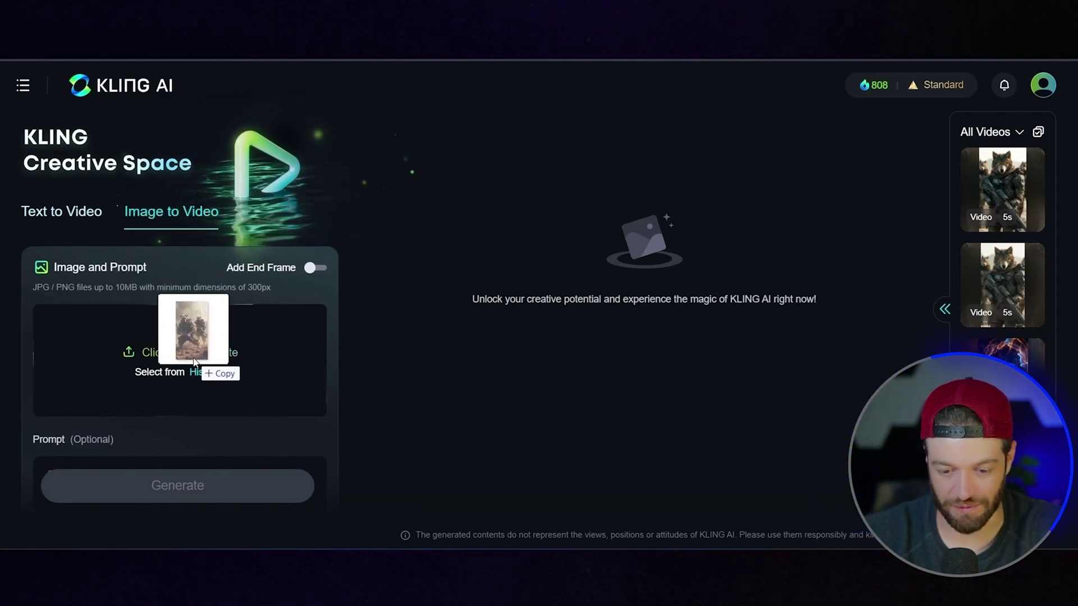
- Enter the video prompt "a humanoid dog runs and fires a rifle."
scroll(141, 365, "down", 2)
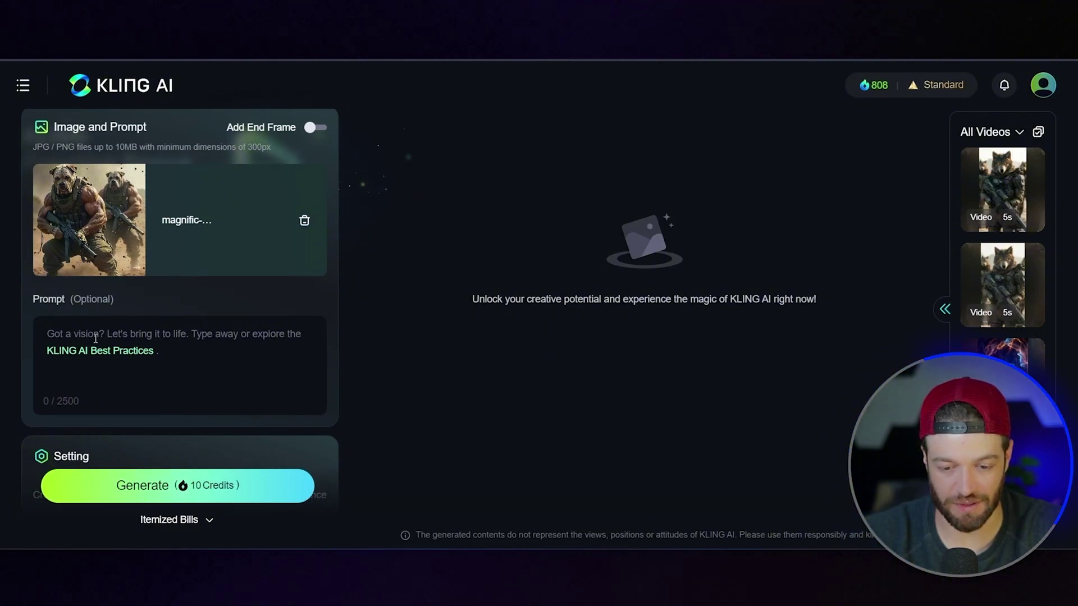
left_click(119, 329)
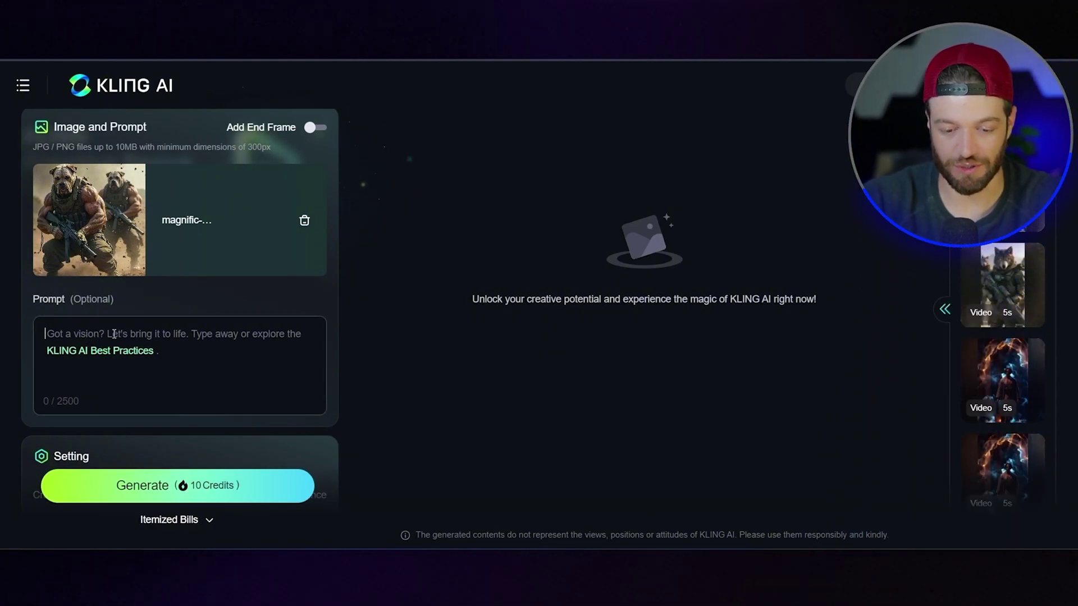
left_click(114, 335)
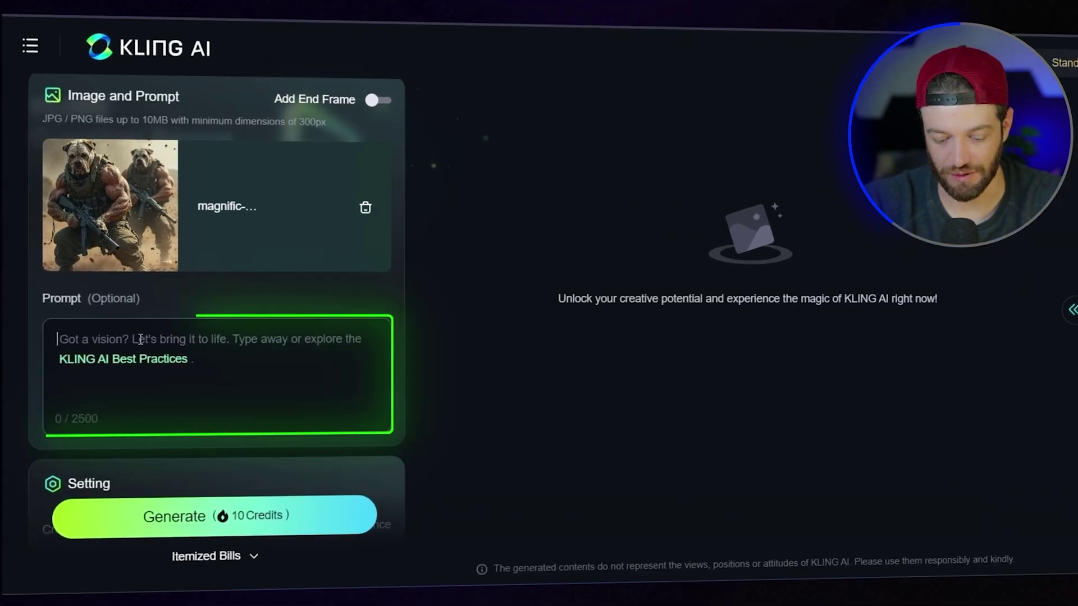
type("a")
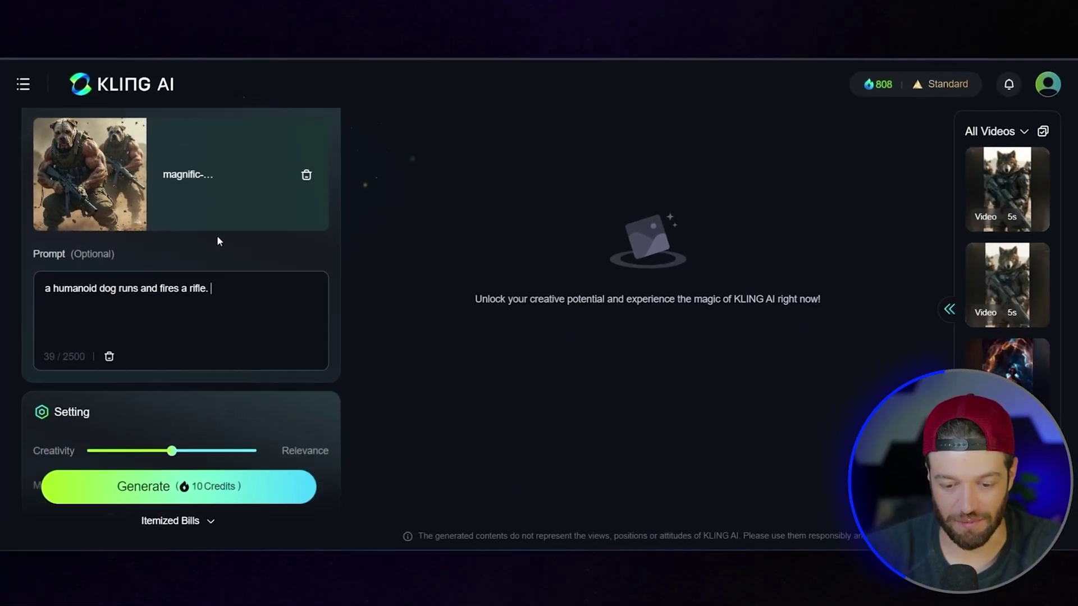
- Choose Professional Mode with a 5s length, leave the negative prompt empty and generate the bulldog soldiers video
scroll(315, 224, "down", 3)
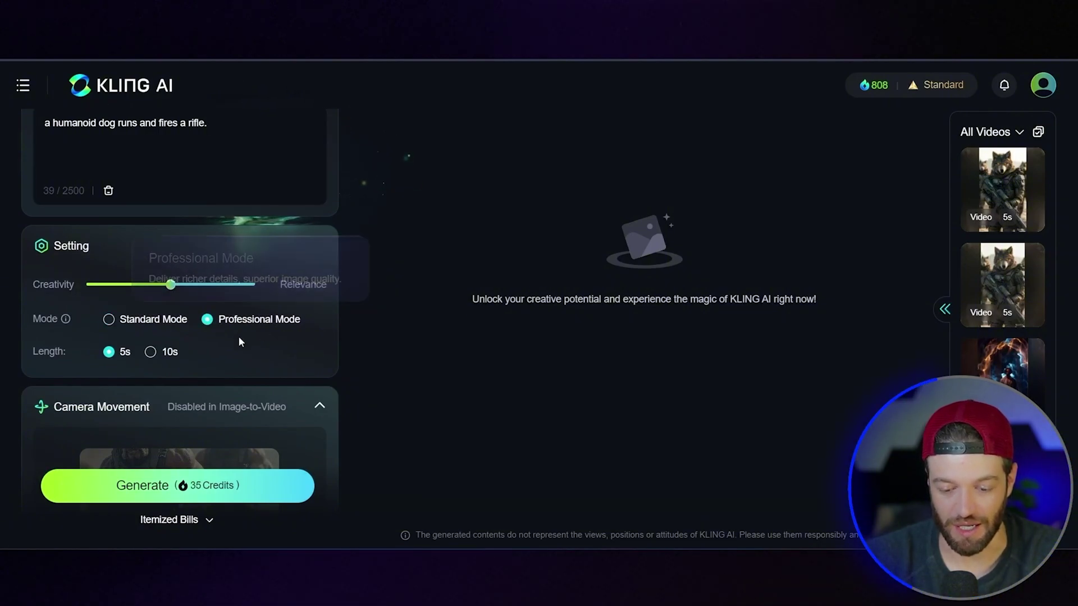
scroll(305, 331, "up", 1)
scroll(305, 331, "down", 2)
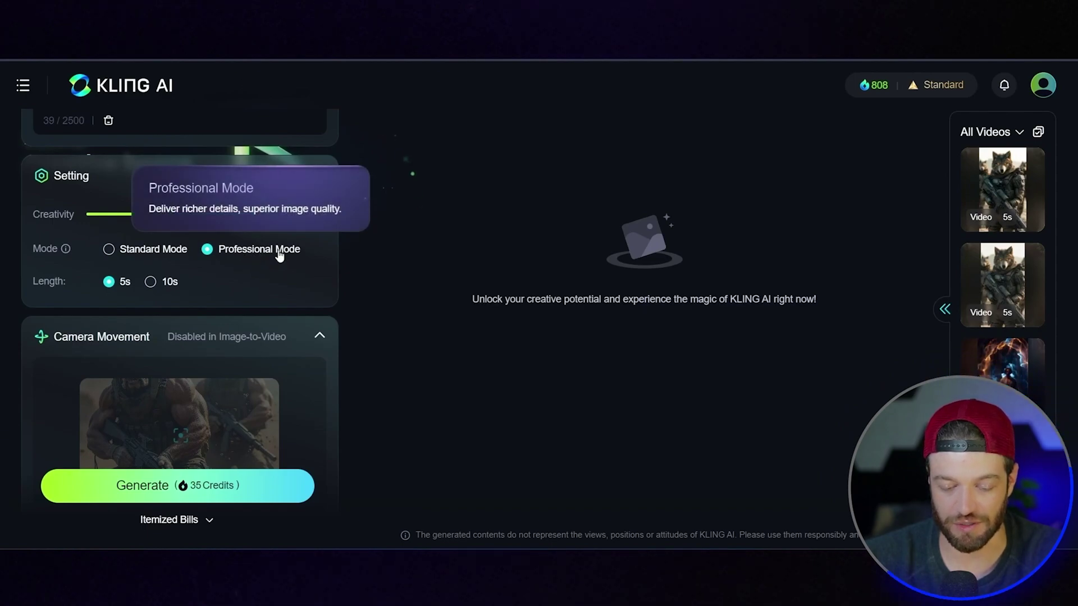
scroll(280, 256, "down", 1)
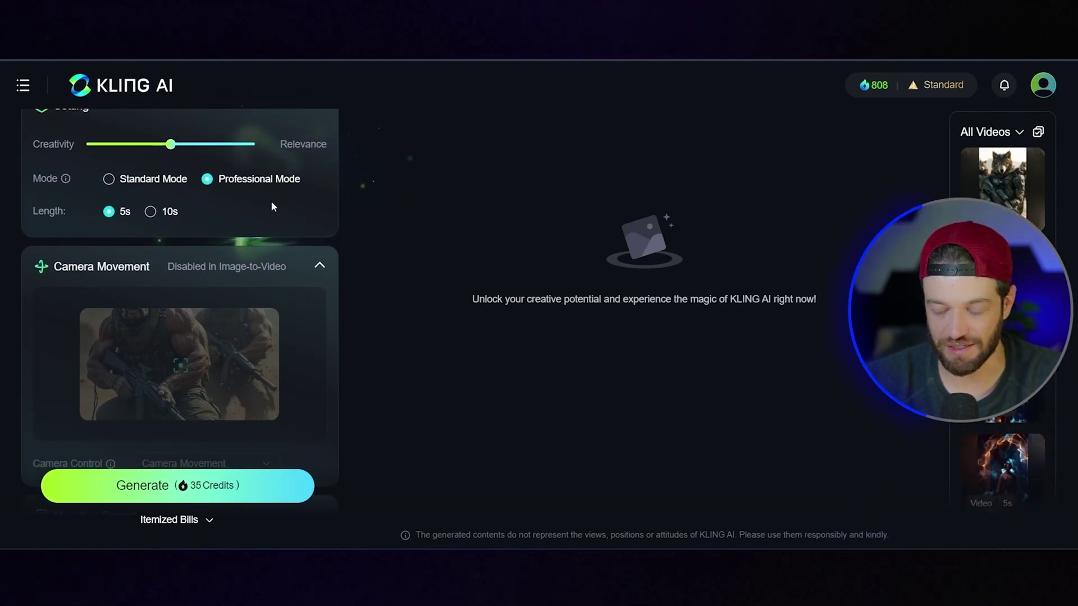
scroll(303, 183, "down", 2)
scroll(281, 241, "down", 1)
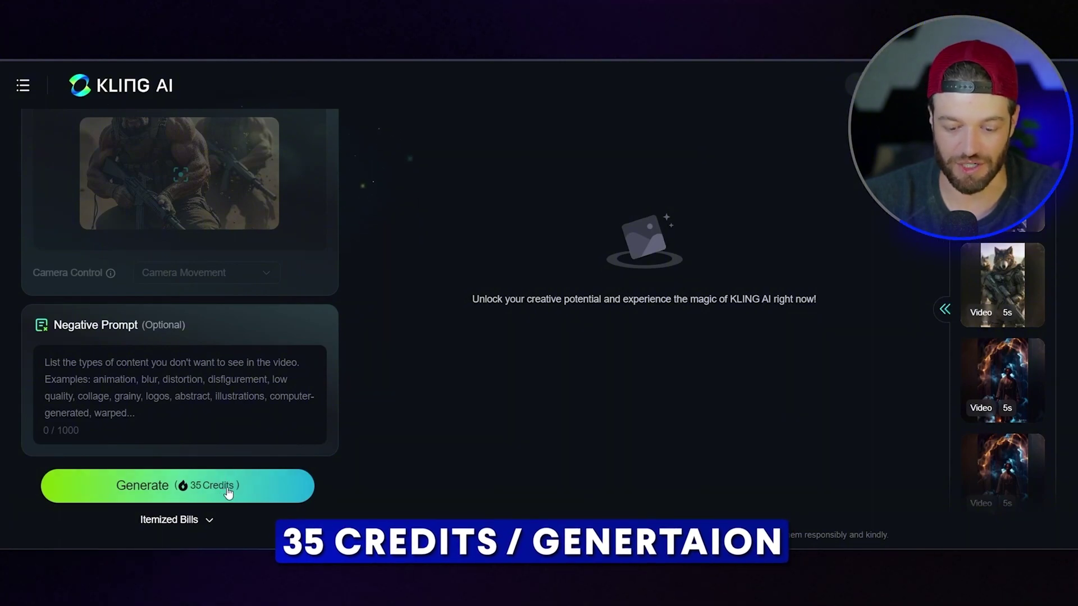
left_click(228, 493)
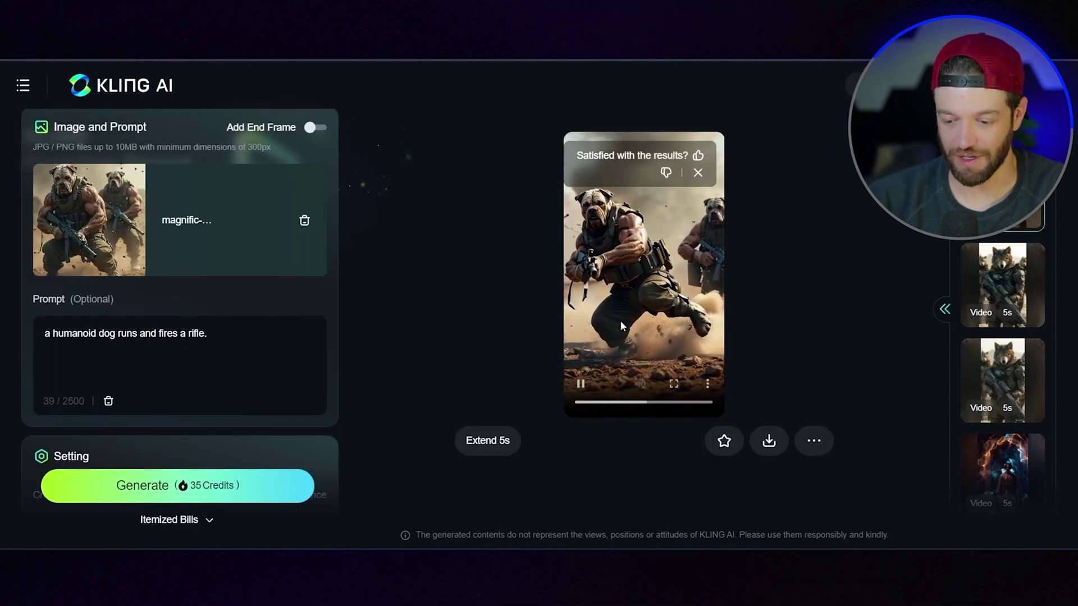
- Watch the newly generated video of the bulldog soldier running with a rifle
scroll(671, 385, "down", 2)
left_click(674, 299)
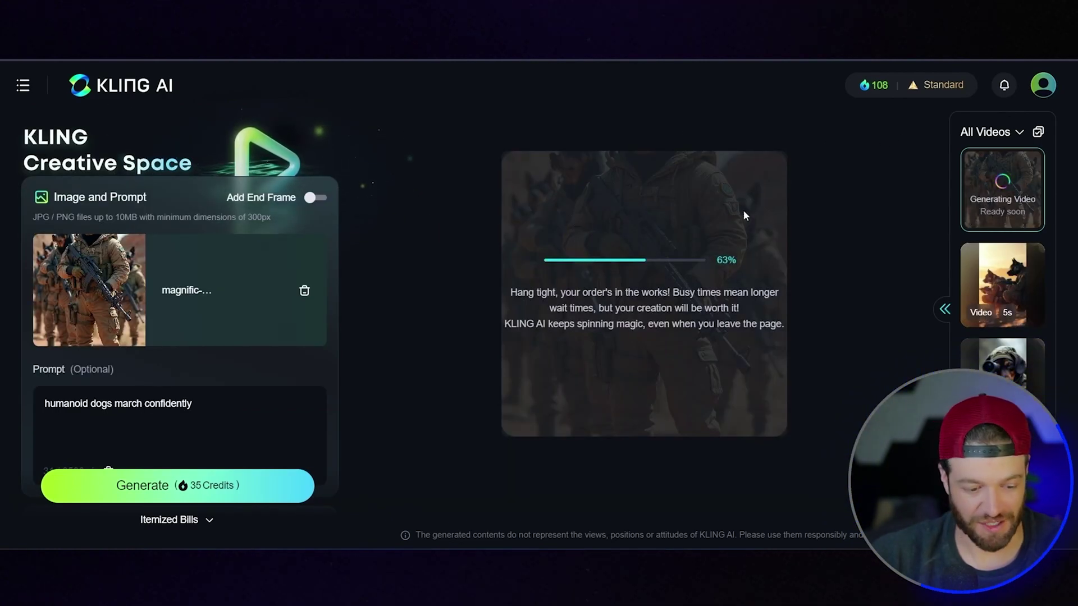
- Browse the history of earlier videos and check the remaining credits while the marching dogs video renders
scroll(989, 231, "down", 1)
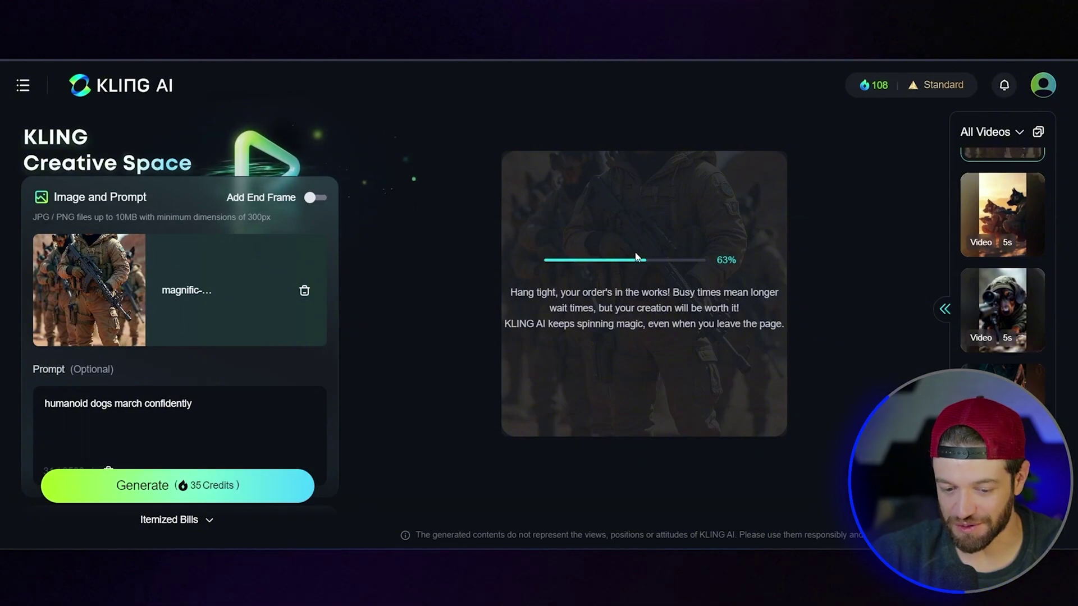
scroll(185, 308, "down", 1)
scroll(984, 301, "down", 3)
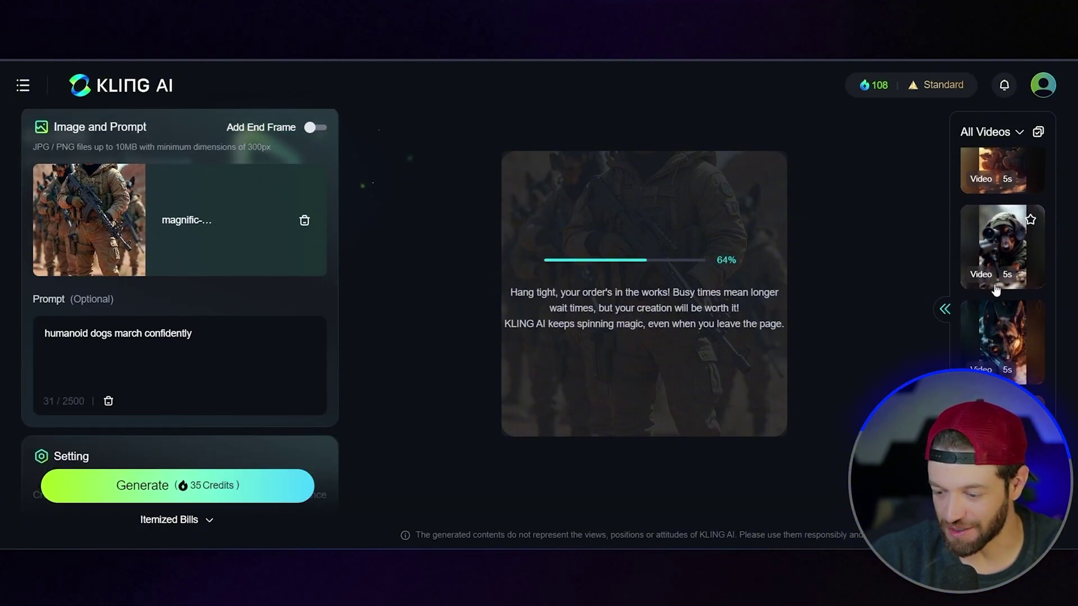
scroll(988, 285, "up", 4)
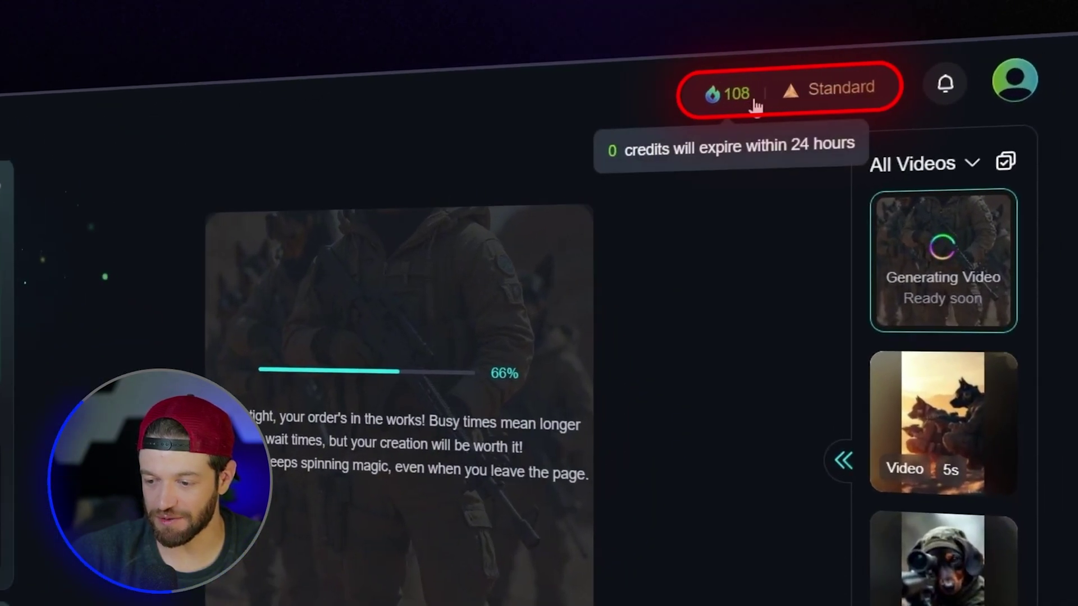
mouse_move(794, 104)
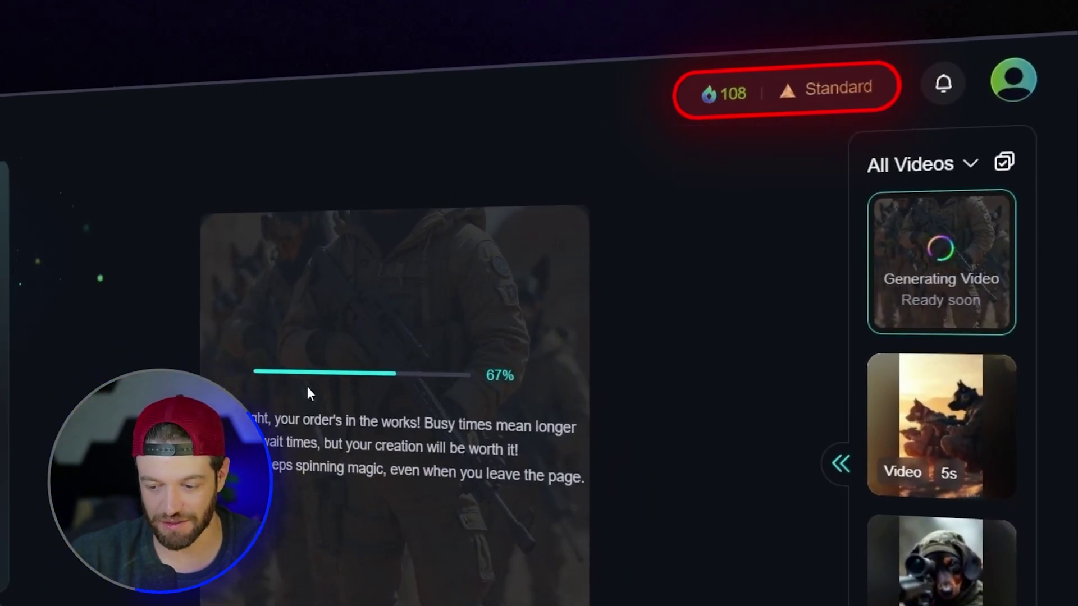
mouse_move(833, 110)
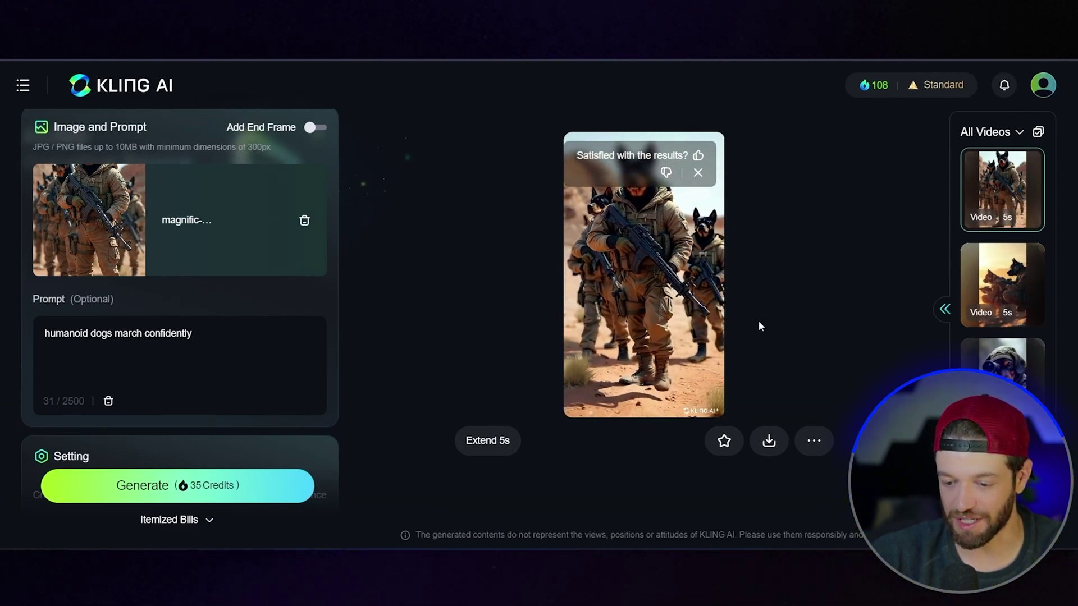
- Watch the marching dog soldiers video and examine its prompt "humanoid dogs march confidently"
mouse_move(637, 188)
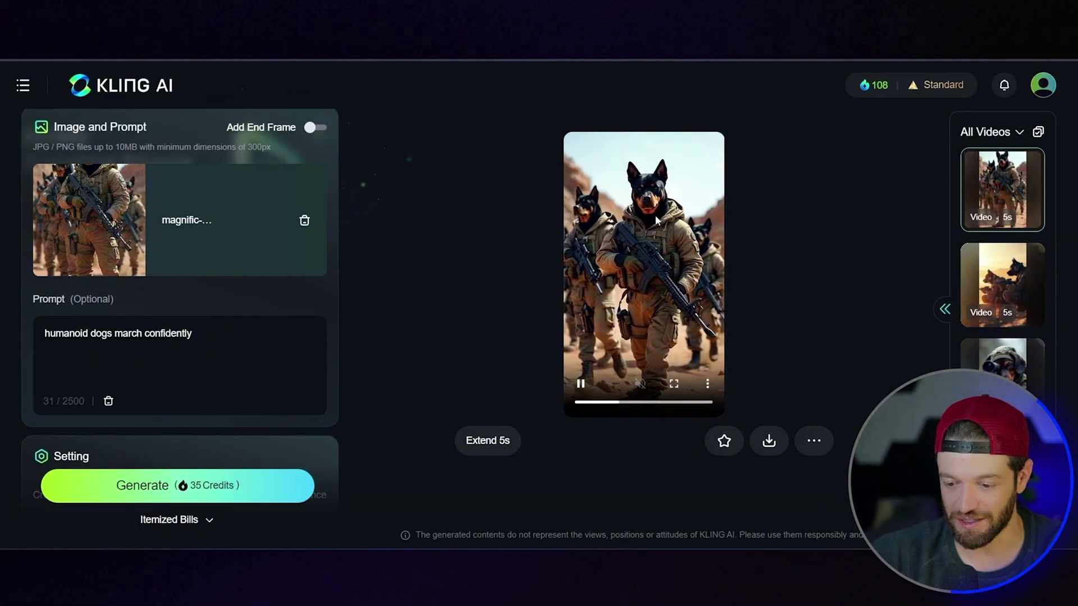
left_click(206, 342)
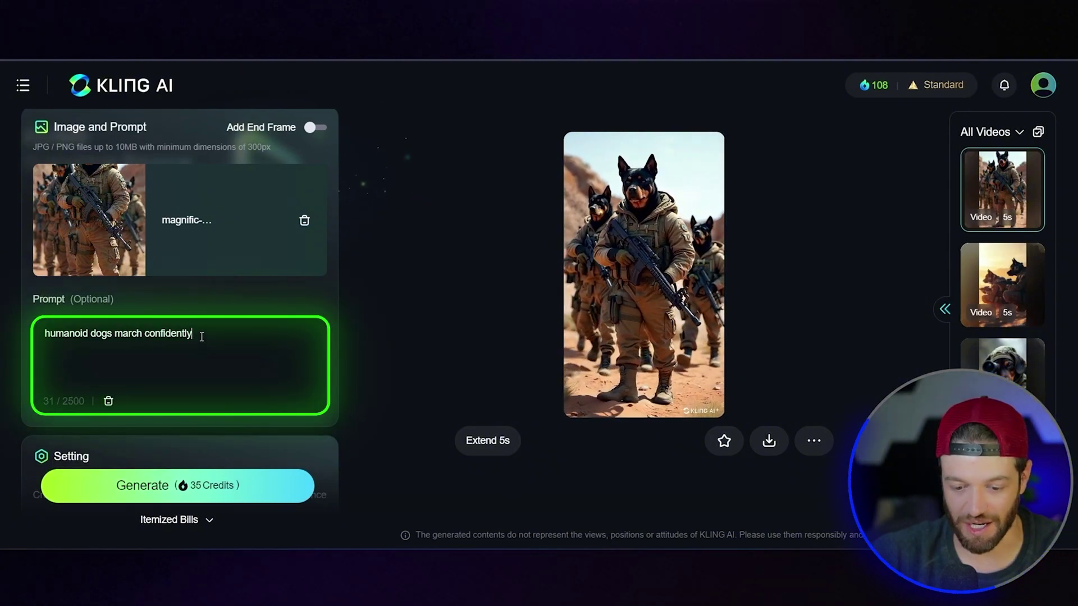
left_click_drag(194, 334, 55, 335)
left_click(224, 355)
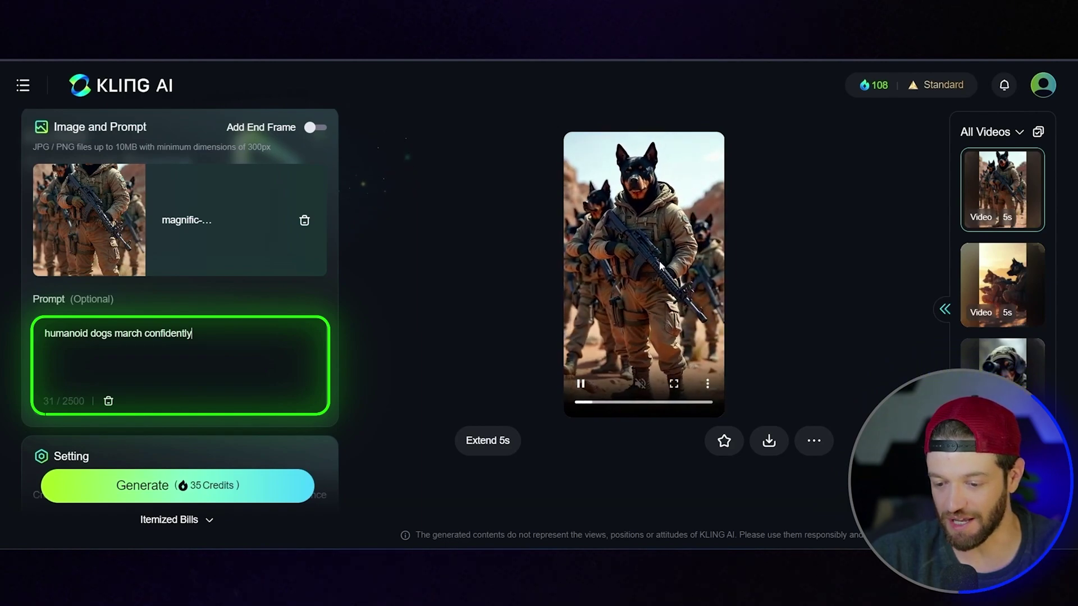
left_click(649, 296)
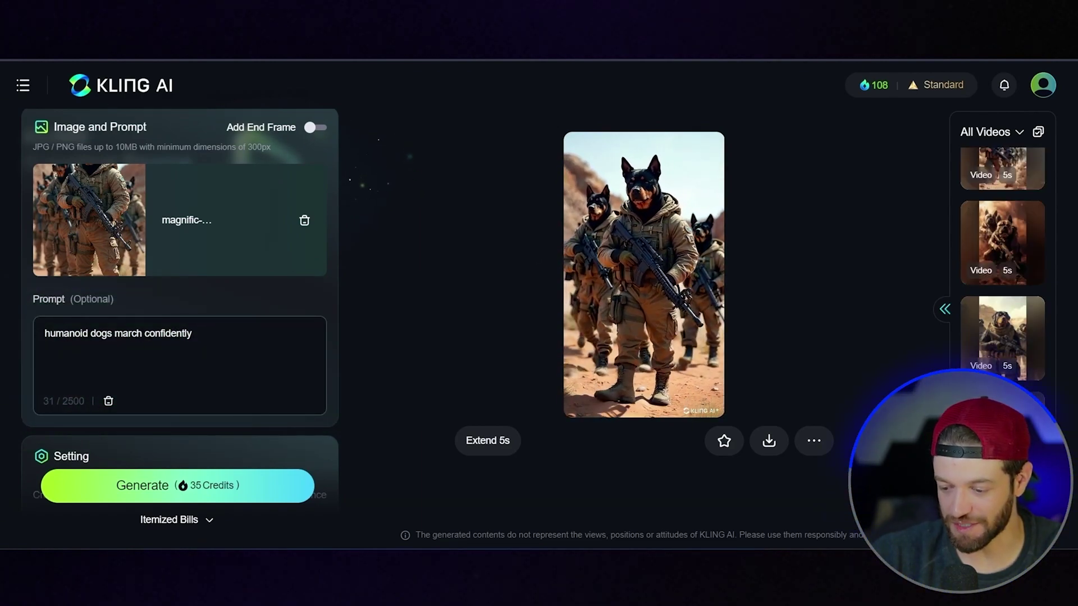
- Open the video of the Rottweiler soldiers in the desert from the history and examine its prompt
scroll(997, 363, "down", 2)
left_click(997, 364)
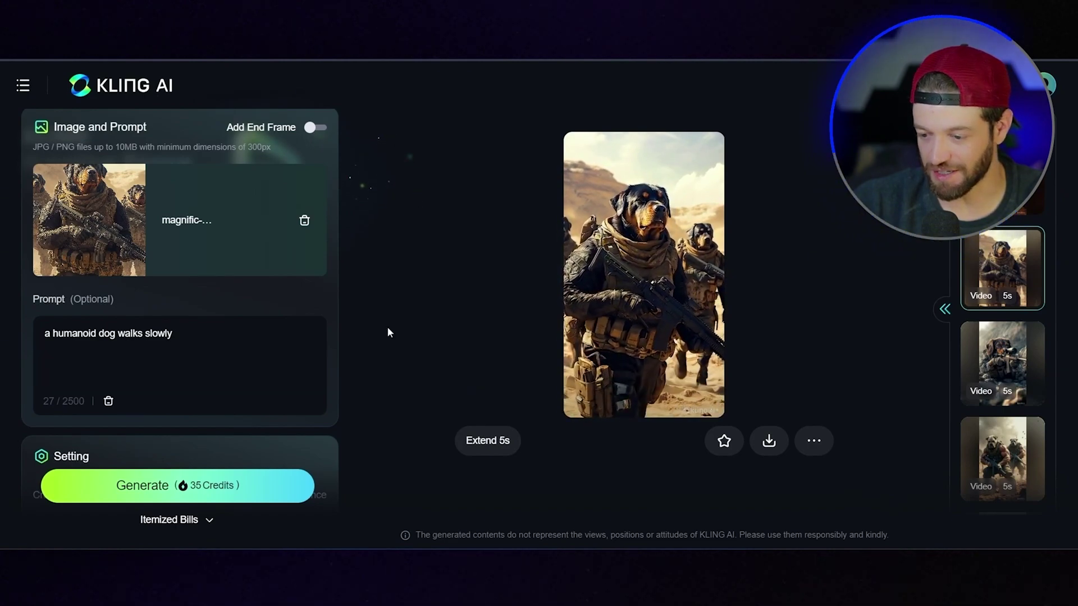
left_click(193, 339)
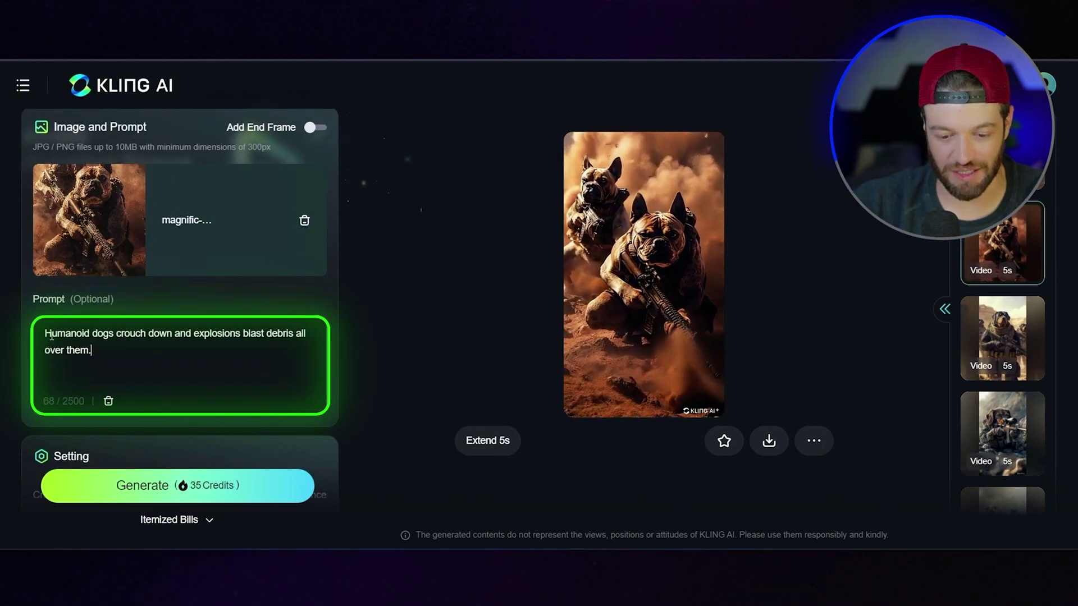
- Examine the crouching bulldogs video's prompt "Humanoid dogs crouch down and explosions blast debris all over them."
left_click_drag(87, 335, 163, 335)
left_click(204, 341)
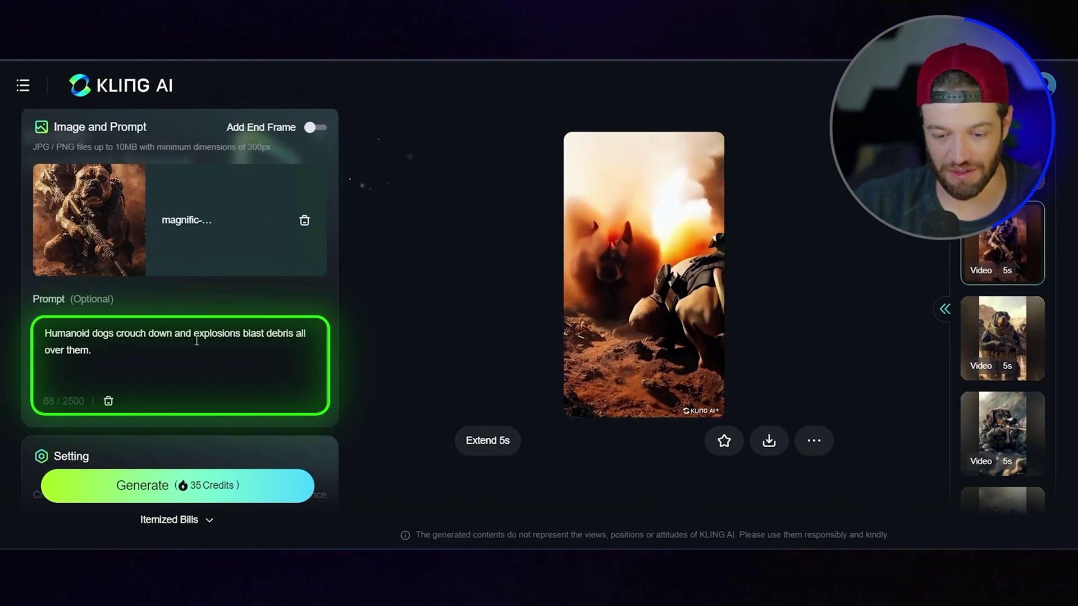
left_click_drag(296, 335, 235, 335)
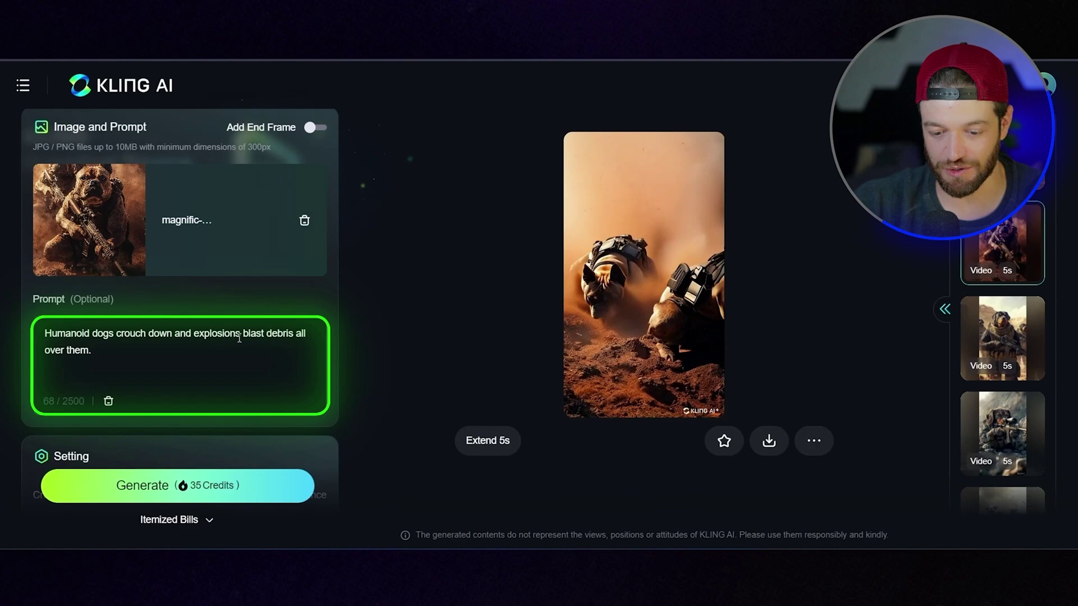
double_click(73, 350)
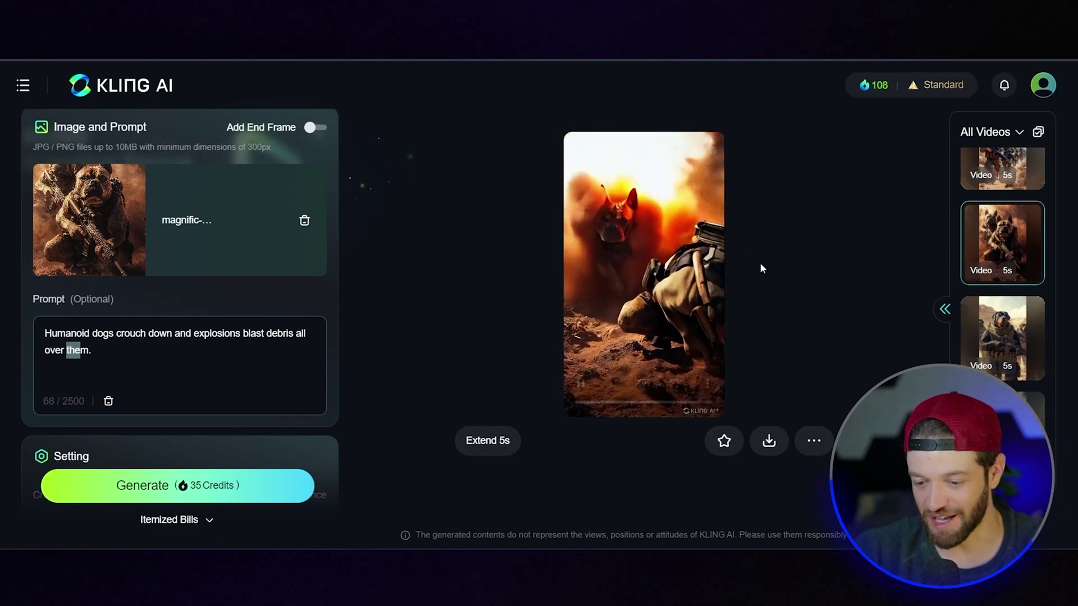
- Examine the prompts of the German shepherd assault rifle video and the seated Doberman sandwich video
scroll(981, 257, "up", 2)
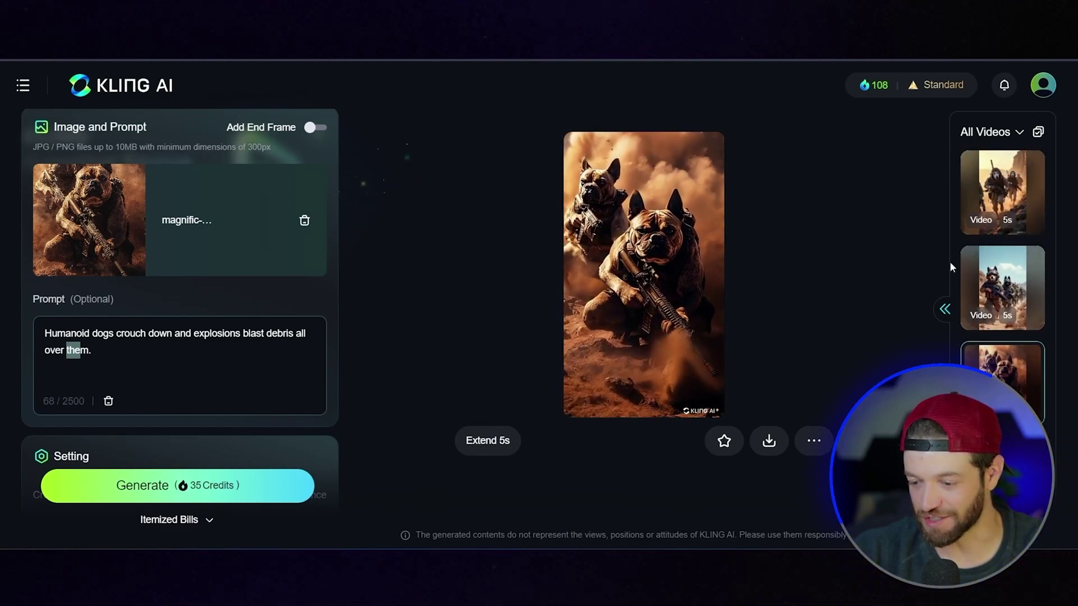
left_click(983, 277)
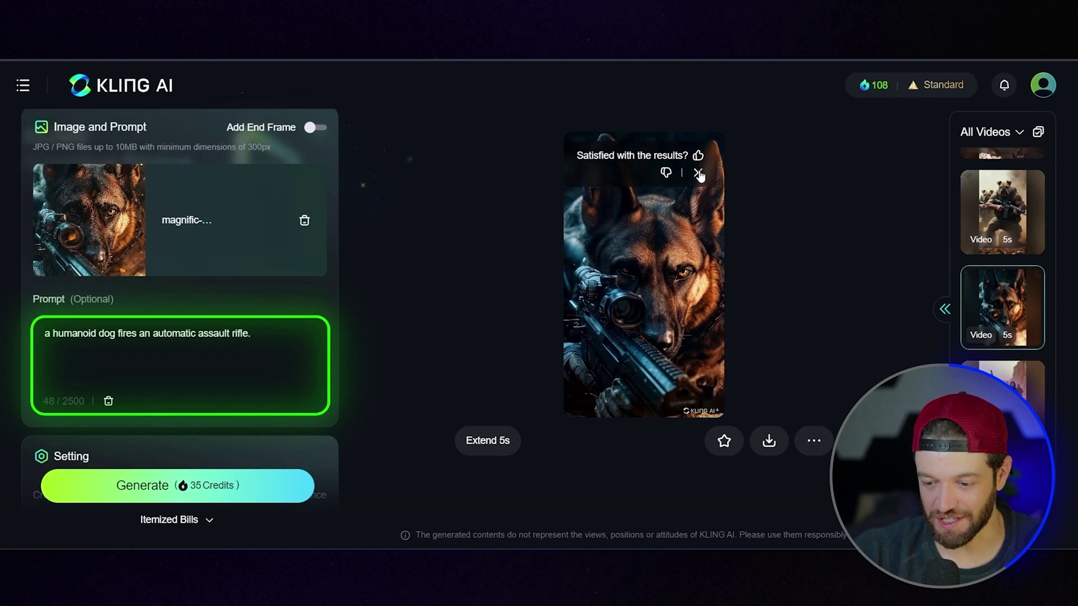
left_click_drag(45, 333, 195, 344)
left_click(253, 344)
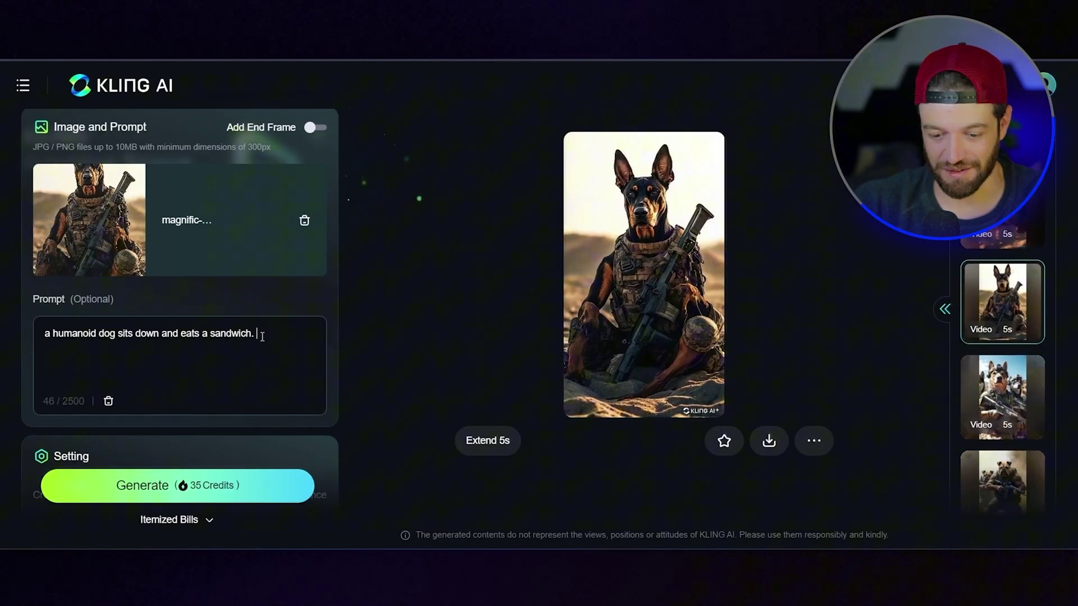
left_click_drag(262, 336, 99, 334)
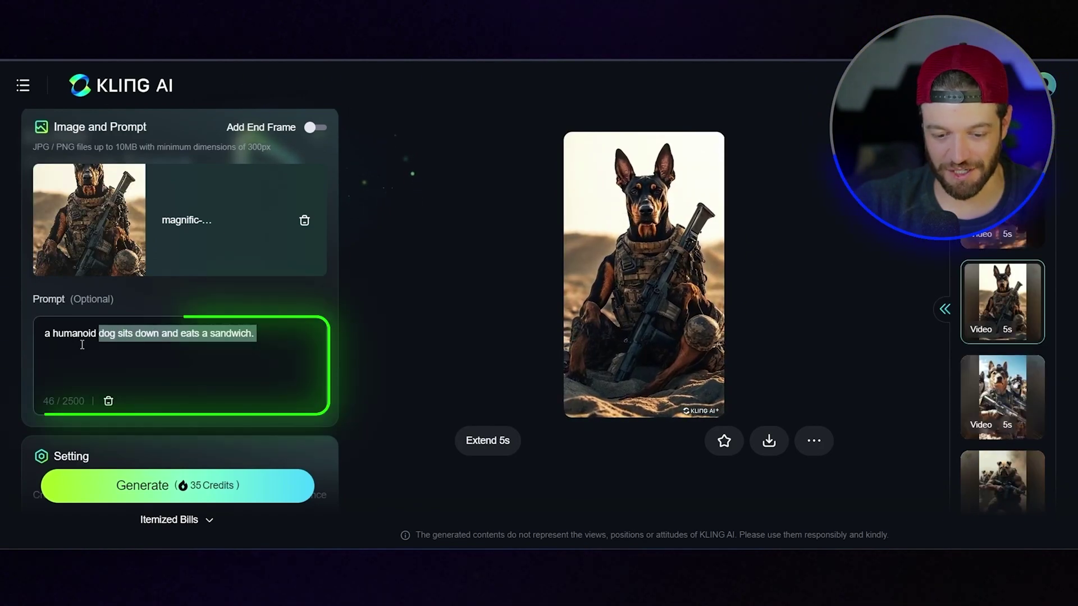
left_click(82, 333)
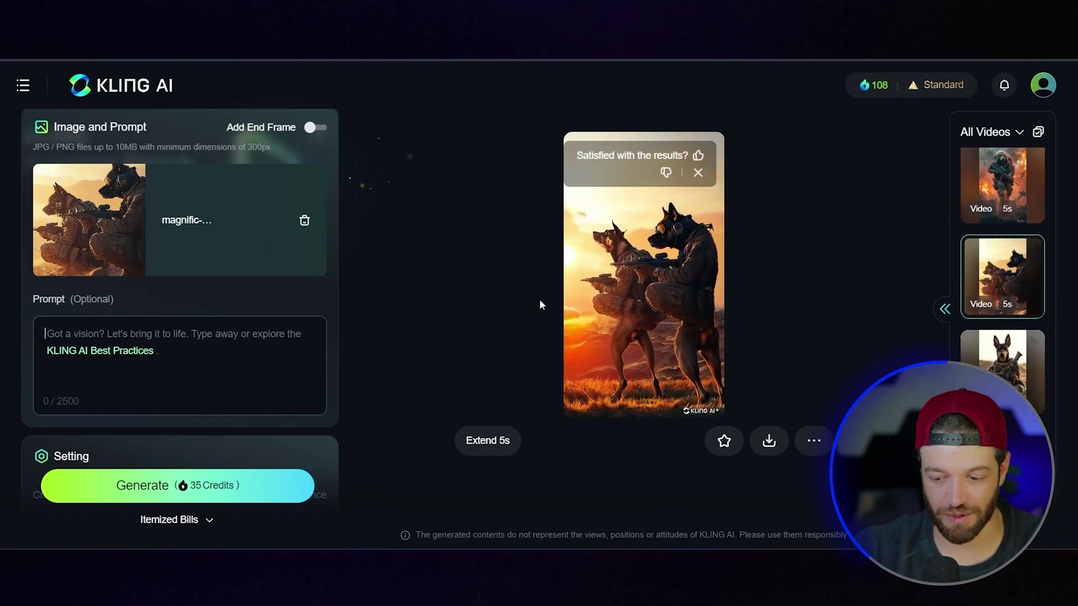
- Open the video of the dog running through the burning battle zone, examine its prompt and dismiss the feedback request
scroll(1002, 269, "down", 5)
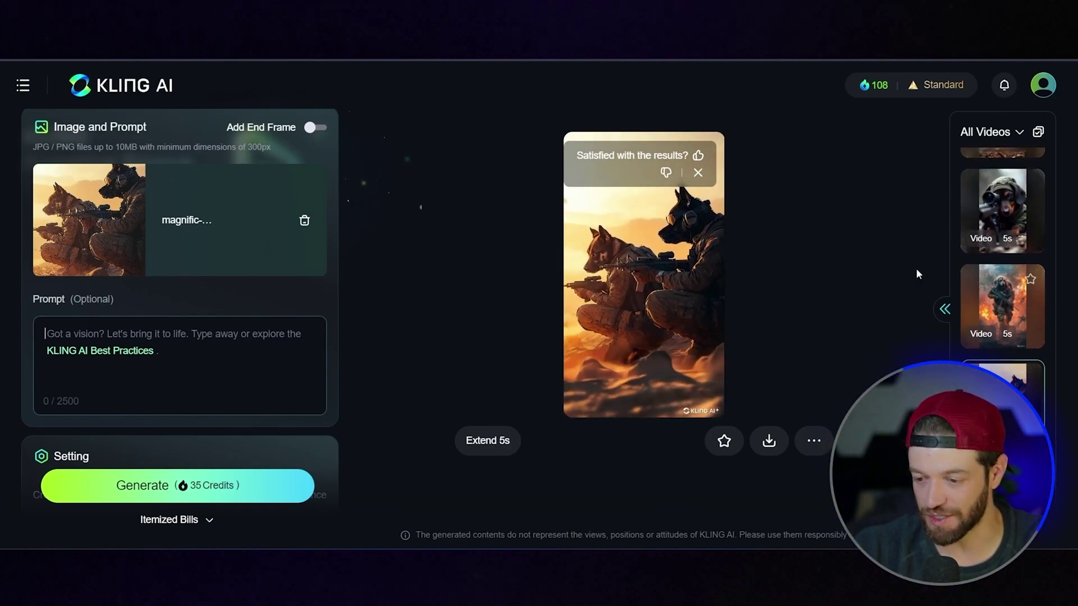
left_click(994, 318)
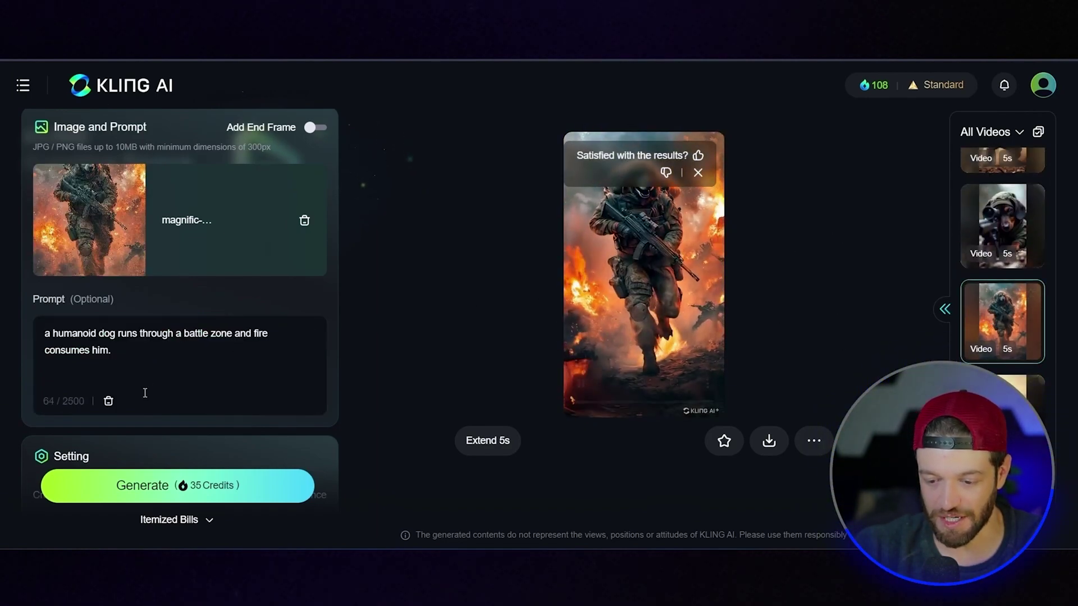
left_click_drag(46, 331, 139, 334)
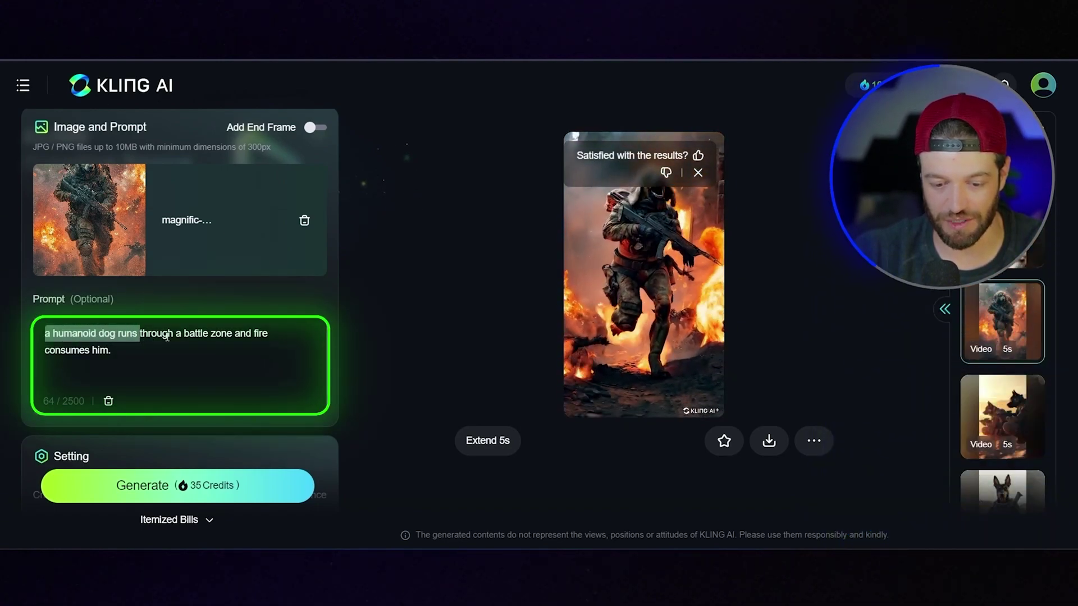
left_click(152, 336)
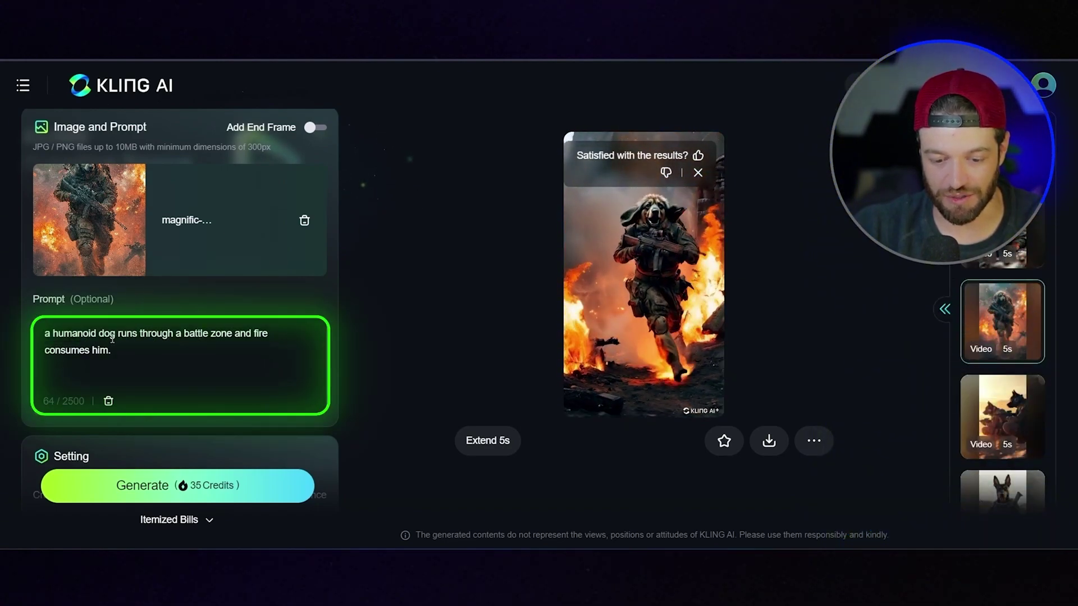
left_click(697, 172)
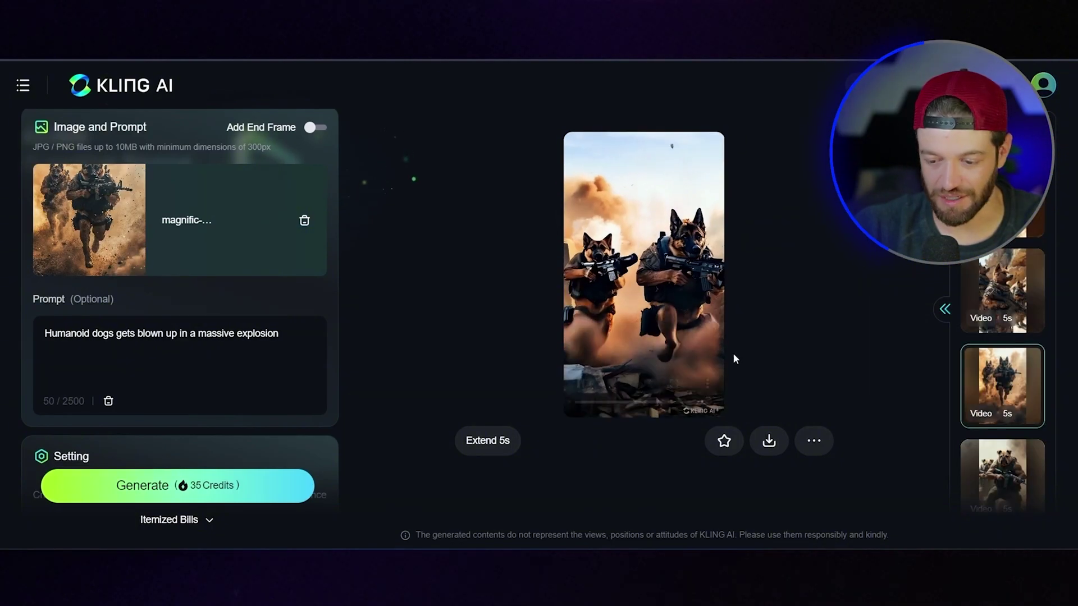
- Generate the running German shepherds video again with the prompt "Humanoid dogs gets blown up in a massive explosion"
left_click_drag(308, 354, 199, 333)
left_click(103, 334)
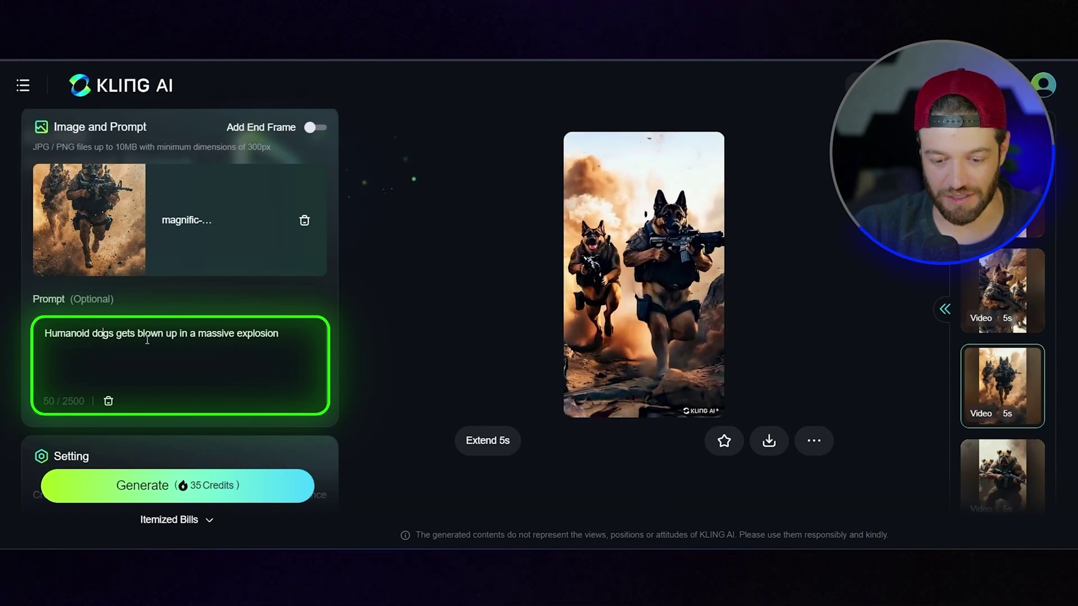
left_click_drag(190, 333, 279, 333)
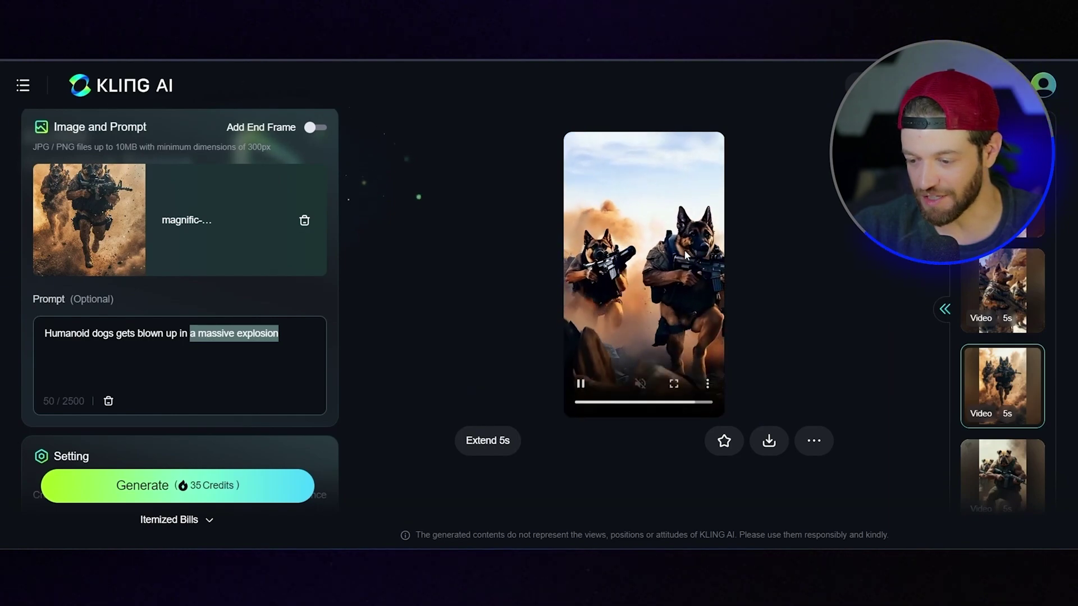
left_click(251, 481)
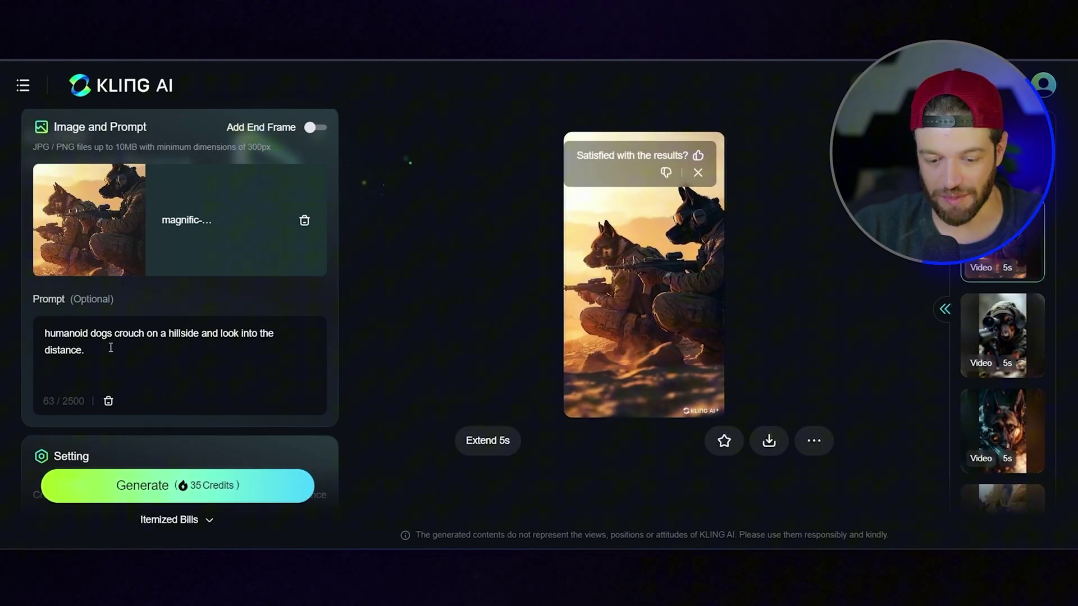
- Examine the prompts of the dogs crouching on a hillside video and the dachshund sniper video
left_click_drag(111, 348, 57, 335)
left_click(88, 349)
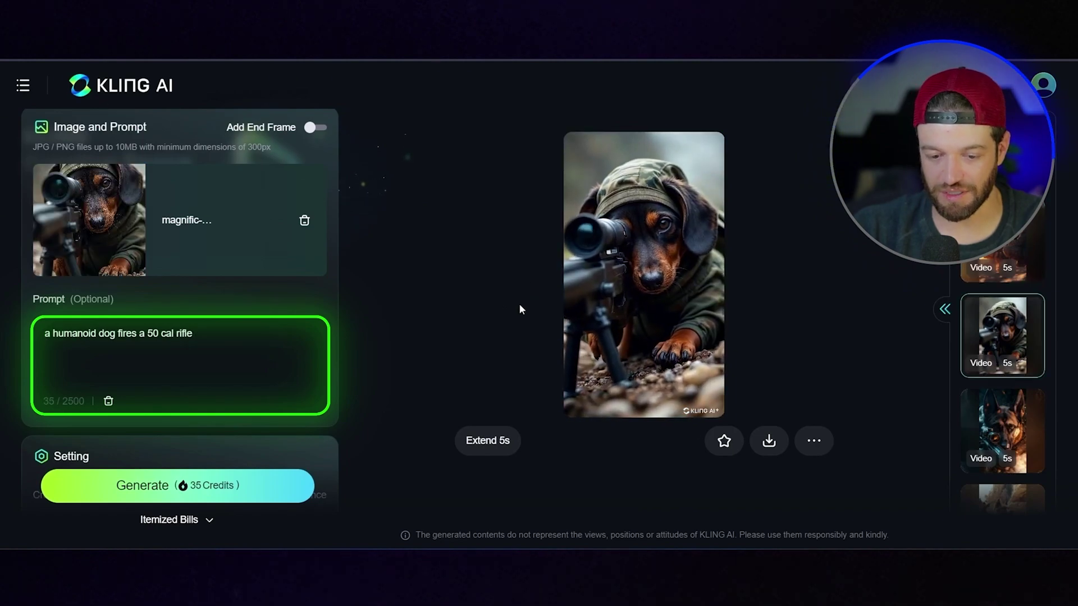
left_click_drag(189, 337, 99, 336)
left_click(212, 334)
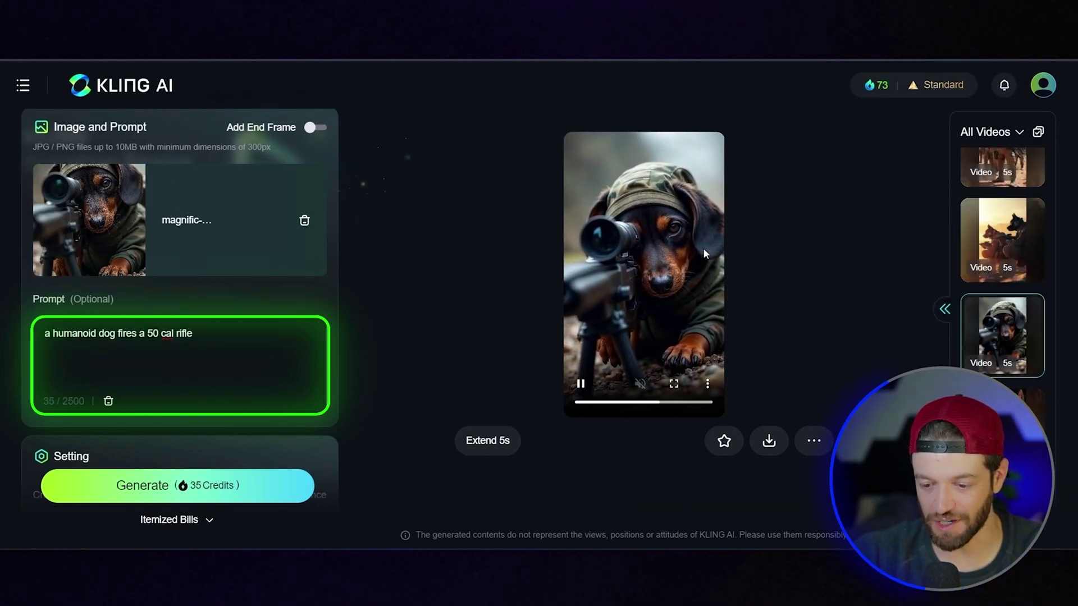
- Compare the two dachshund 50 cal rifle videos and browse further through the video history
scroll(1001, 231, "down", 4)
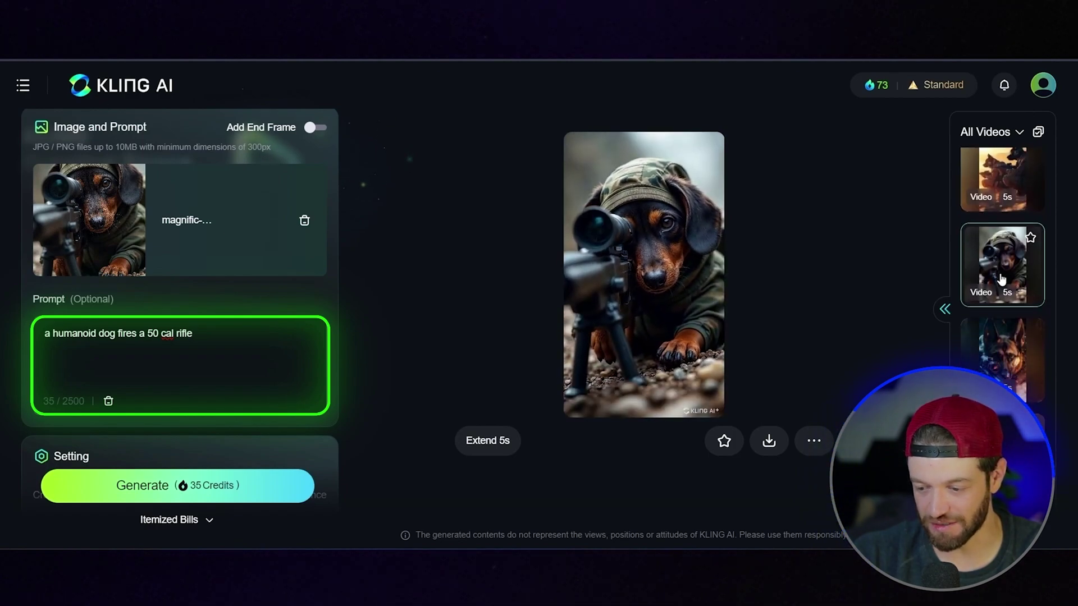
scroll(1007, 216, "up", 4)
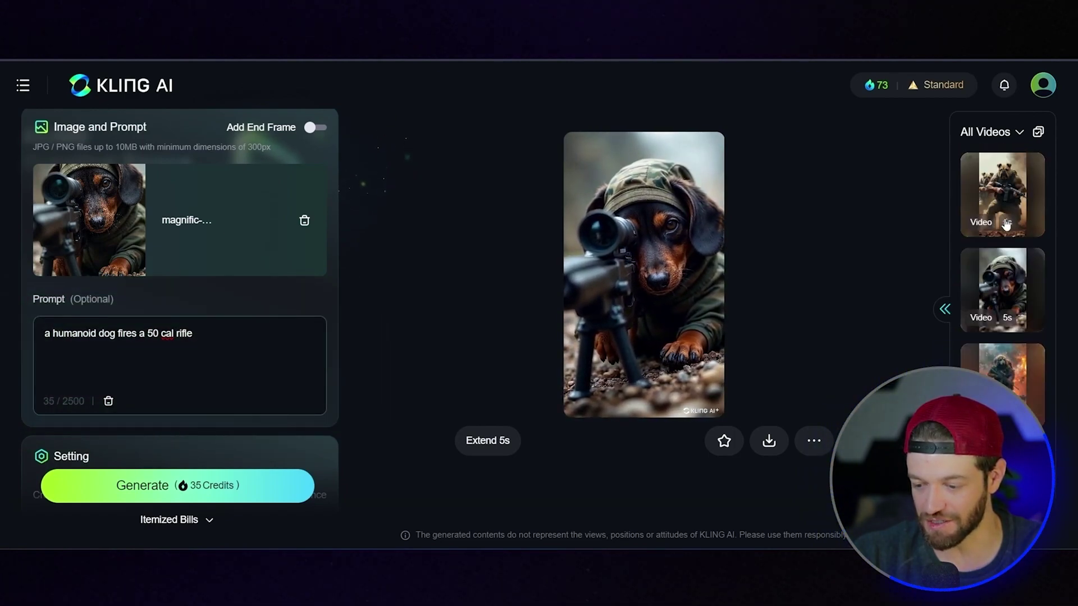
left_click(1003, 247)
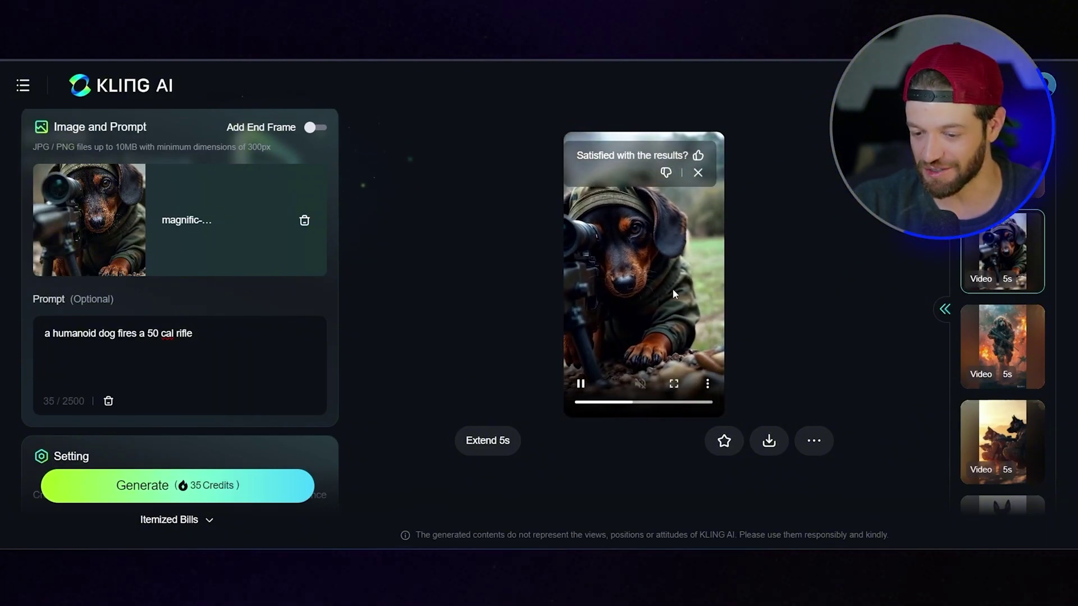
scroll(1005, 334, "down", 5)
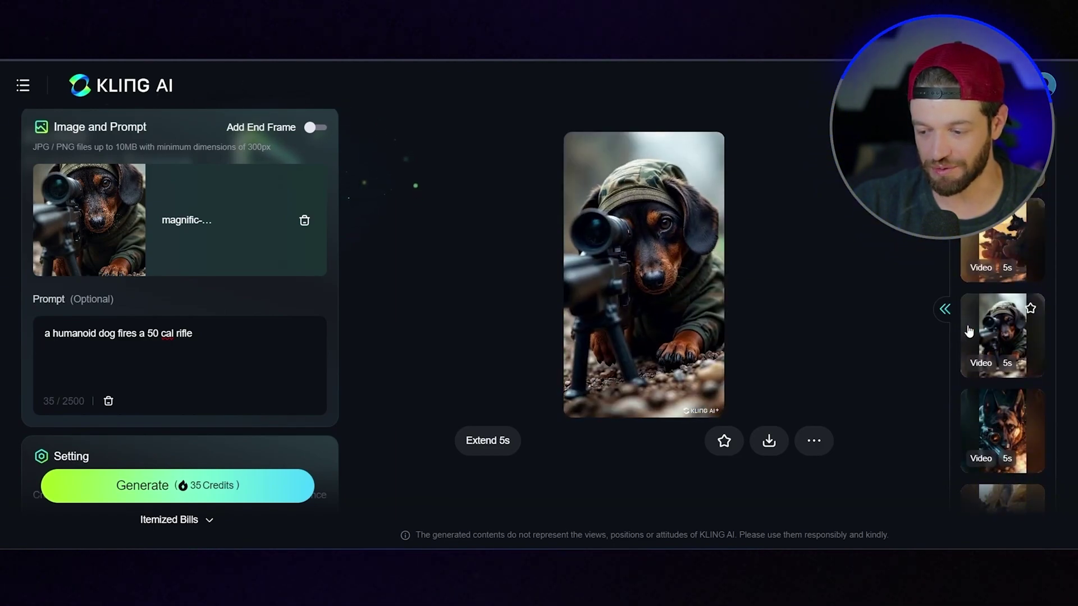
scroll(1002, 320, "down", 3)
left_click(993, 298)
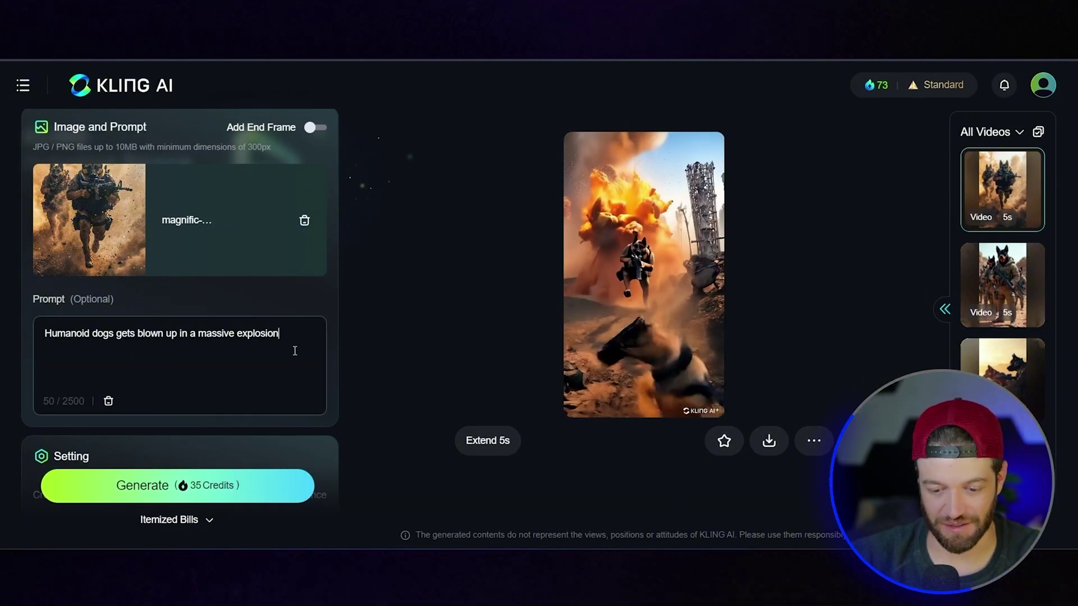
- Generate the running dogs video again with the prompt "a Humanoid dog gets blown up in a war zone." and browse the video history
left_click_drag(280, 335, 154, 345)
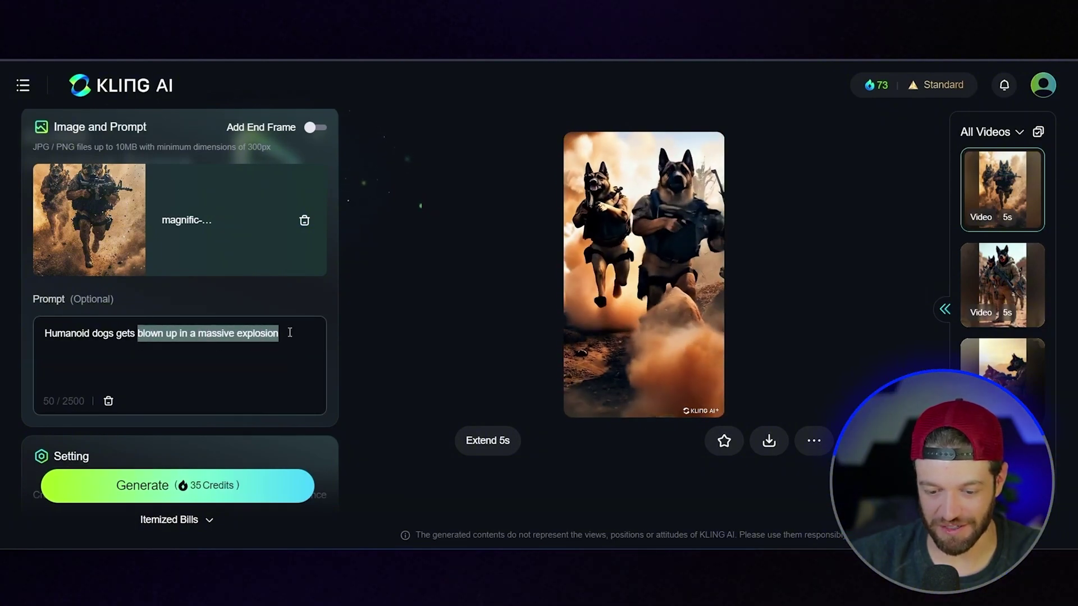
left_click(280, 338)
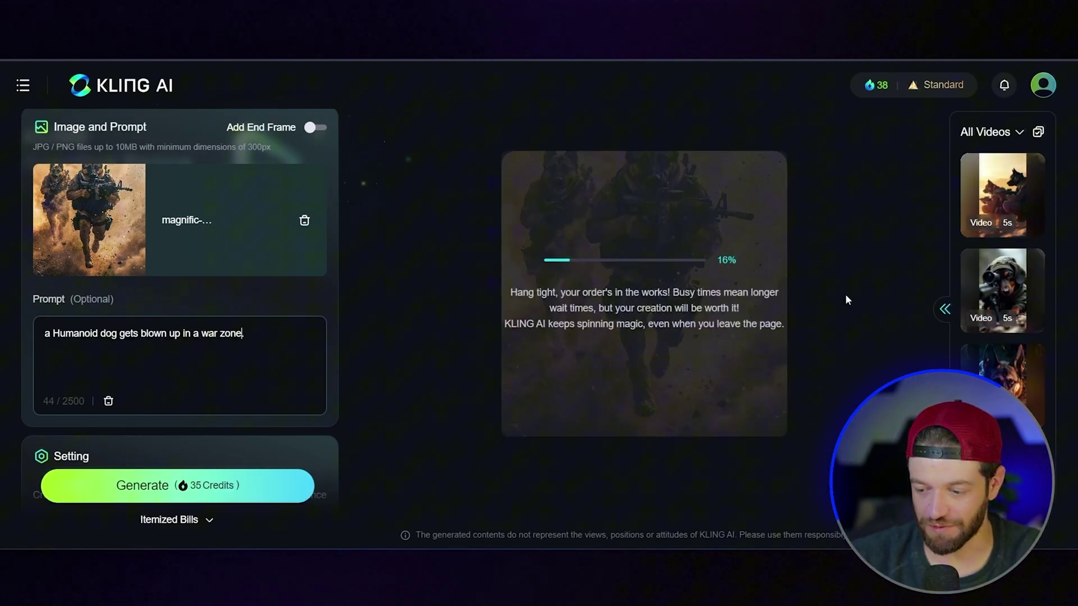
scroll(995, 337, "down", 5)
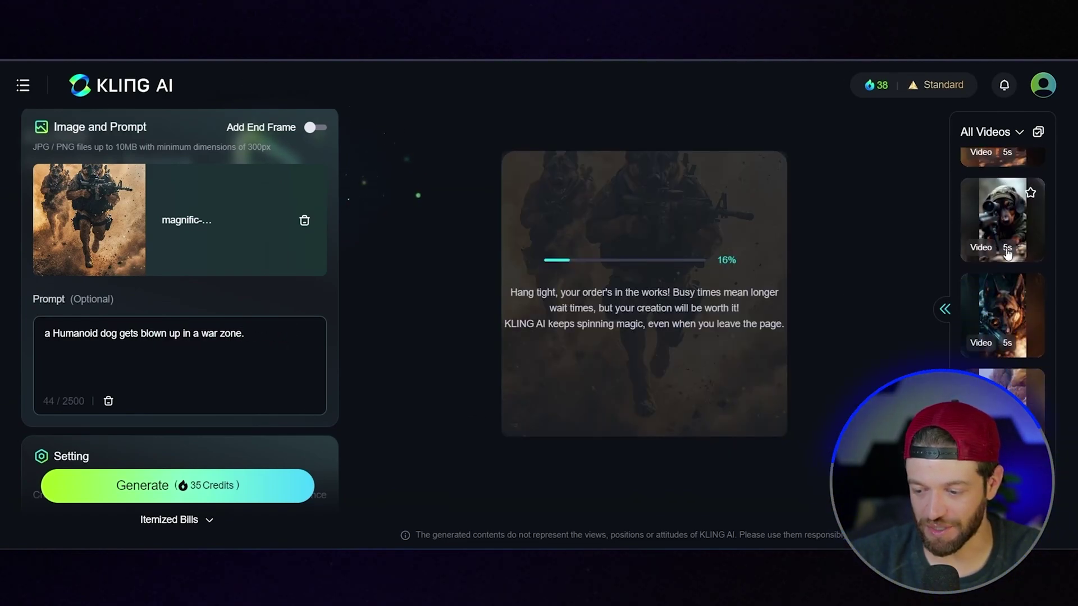
scroll(995, 336, "down", 10)
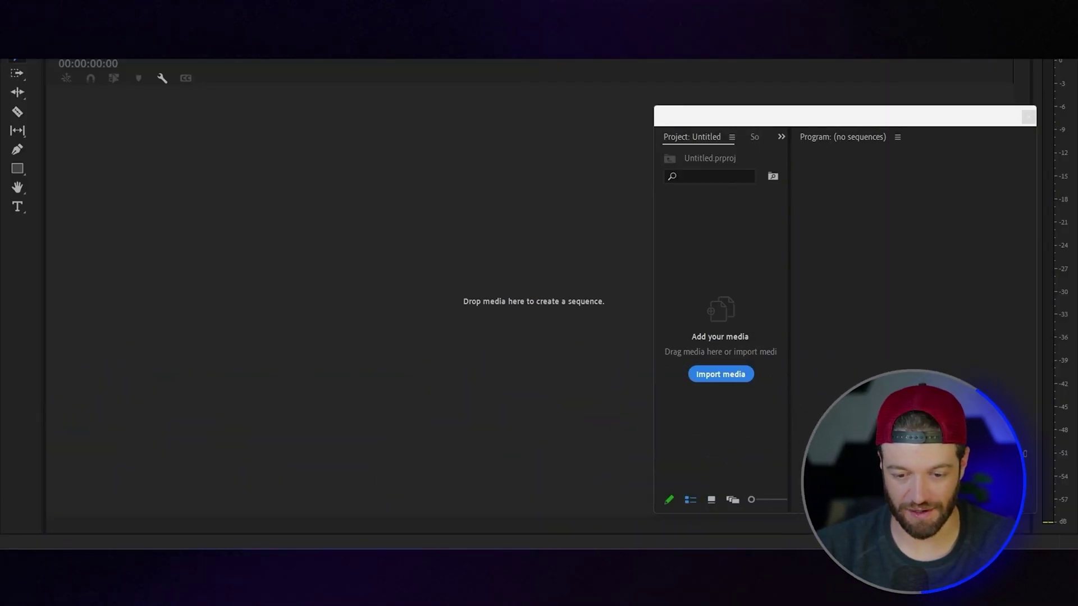
- Switch to Premiere Pro, place the generated clips in a new sequence and scrub through the timeline
left_click_drag(282, 348, 111, 295)
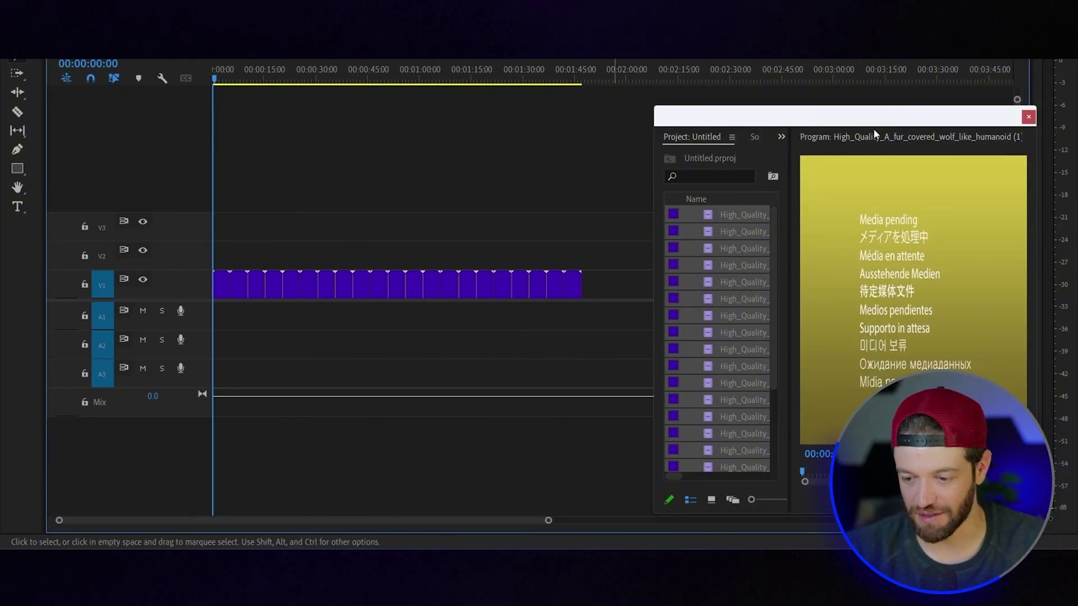
left_click_drag(875, 134, 821, 117)
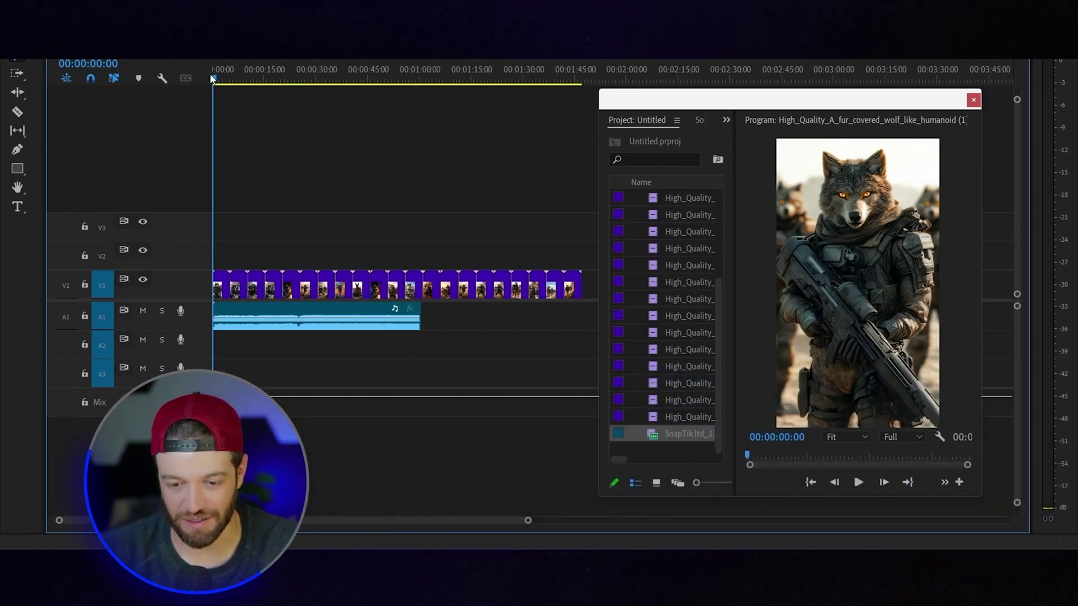
left_click_drag(217, 82, 293, 81)
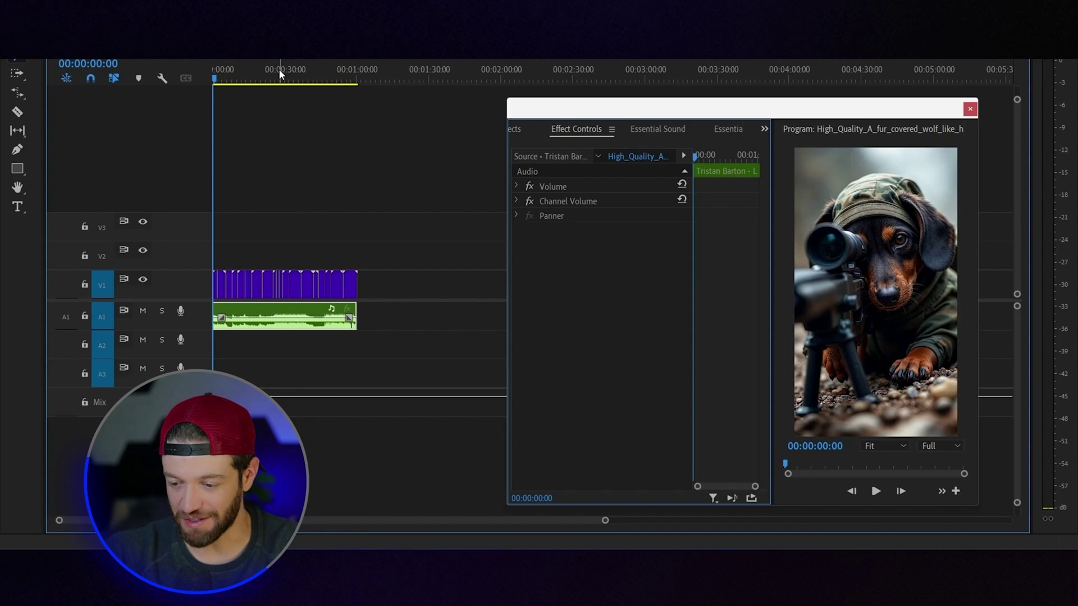
left_click_drag(225, 83, 176, 81)
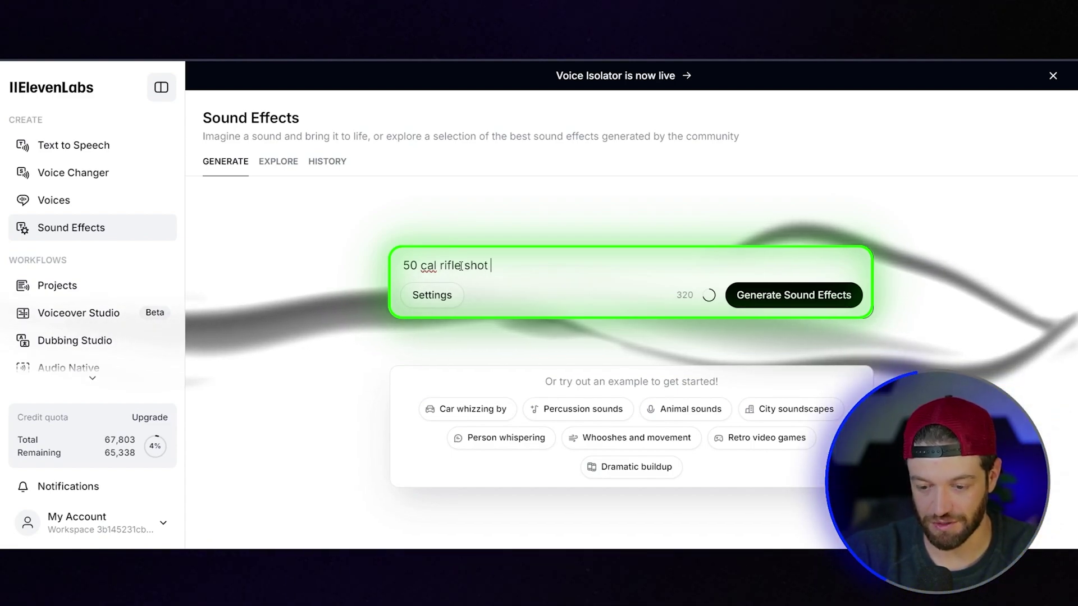
- Switch to ElevenLabs and generate sound effects from the prompt "50 cal rifle shot"
left_click(767, 297)
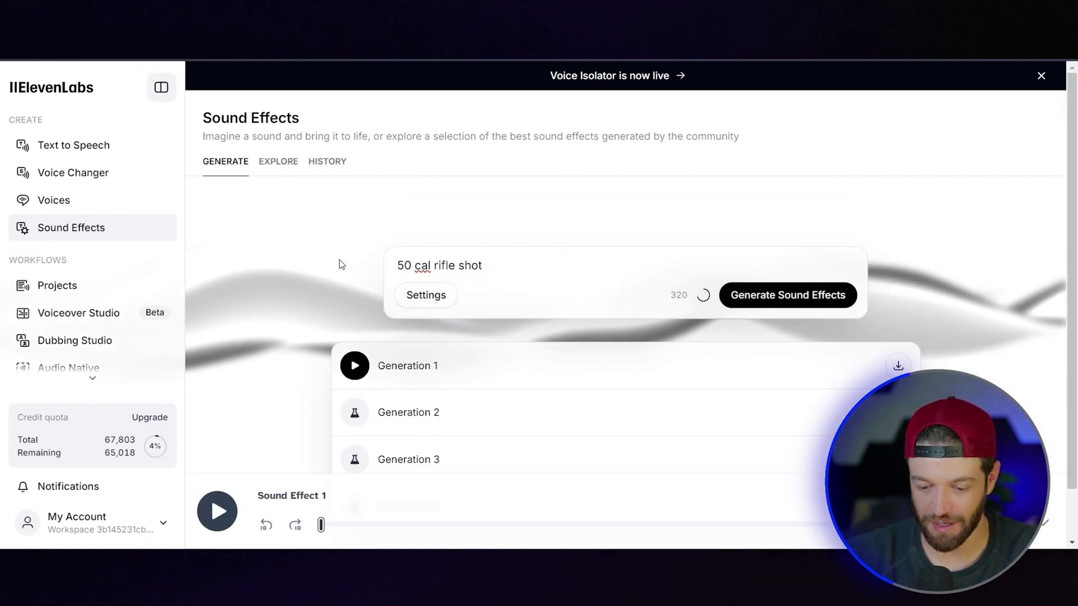
scroll(317, 274, "down", 1)
scroll(318, 274, "down", 1)
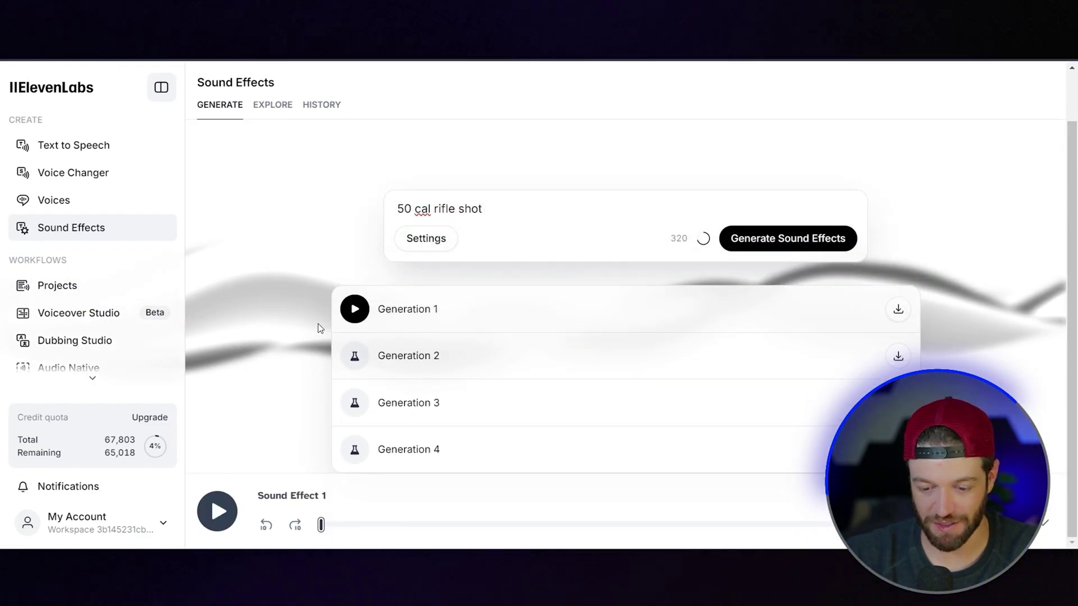
- Listen to each of the four generated rifle shot sound effects
left_click(354, 313)
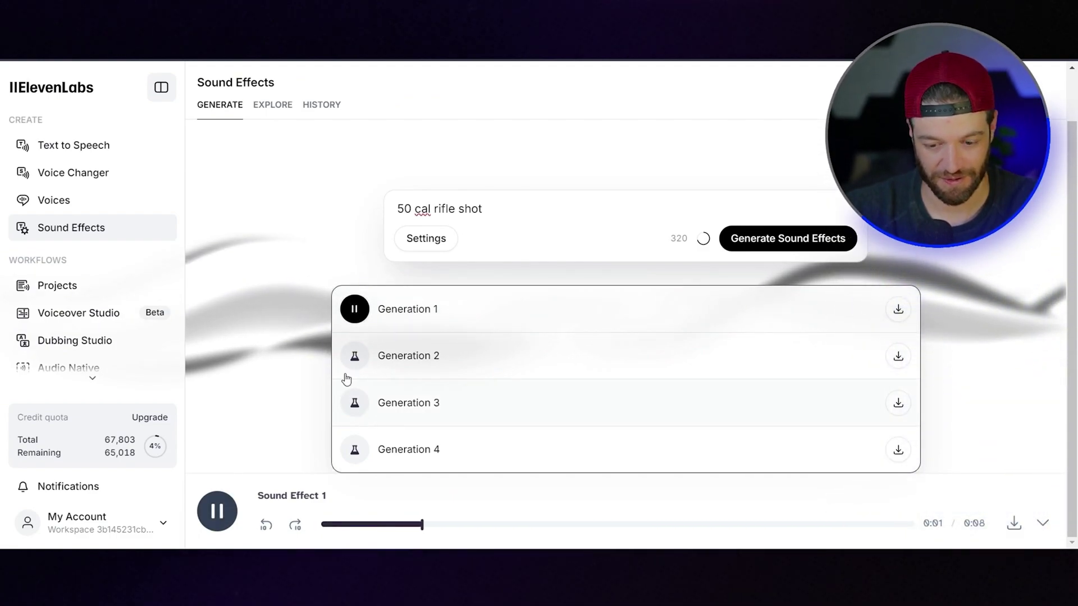
left_click(355, 358)
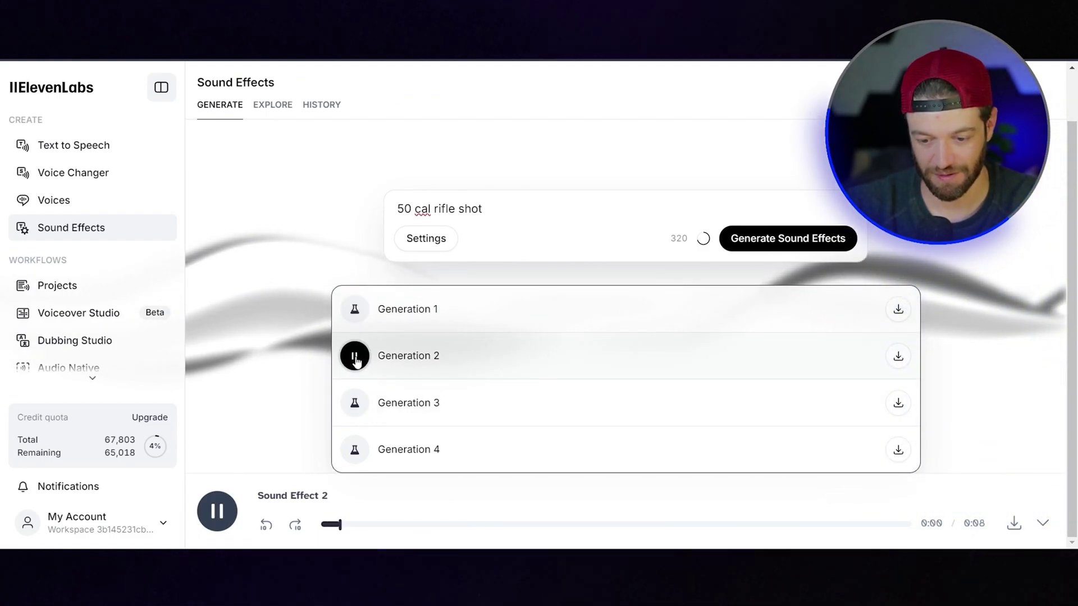
left_click(354, 401)
left_click(355, 411)
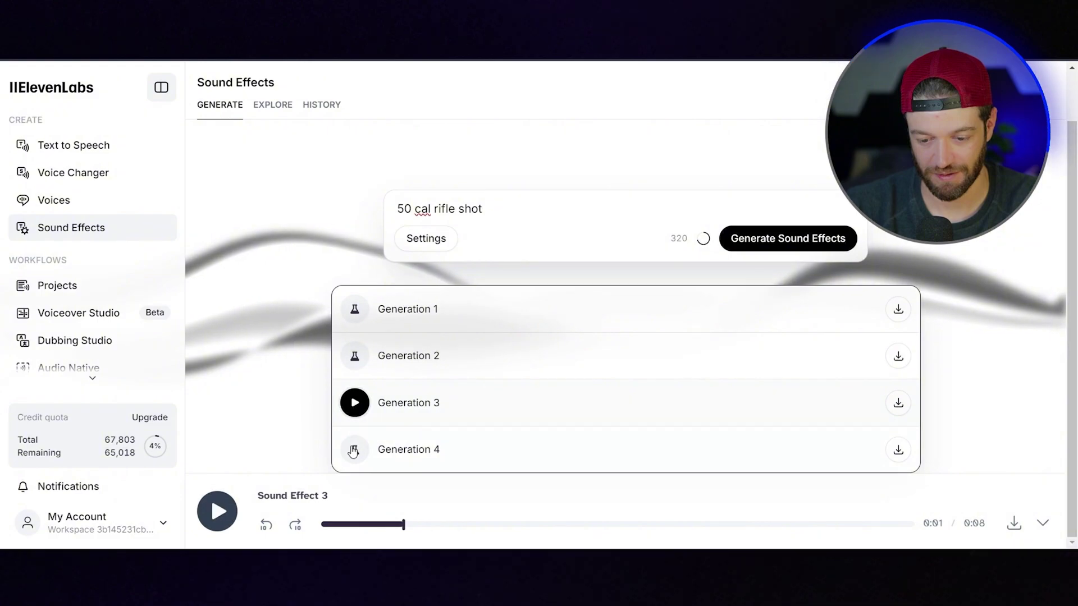
left_click(353, 450)
left_click(357, 449)
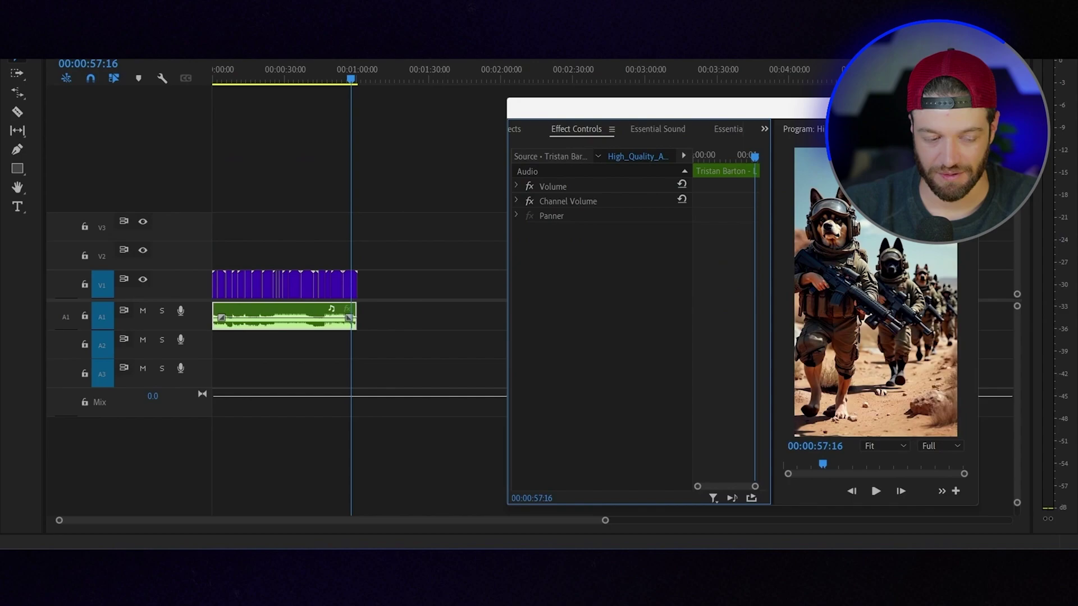
- Switch back to Premiere Pro, add the sound effects on the tracks below the music and return the playhead to the sequence start
left_click_drag(11, 264, 300, 345)
left_click(308, 81)
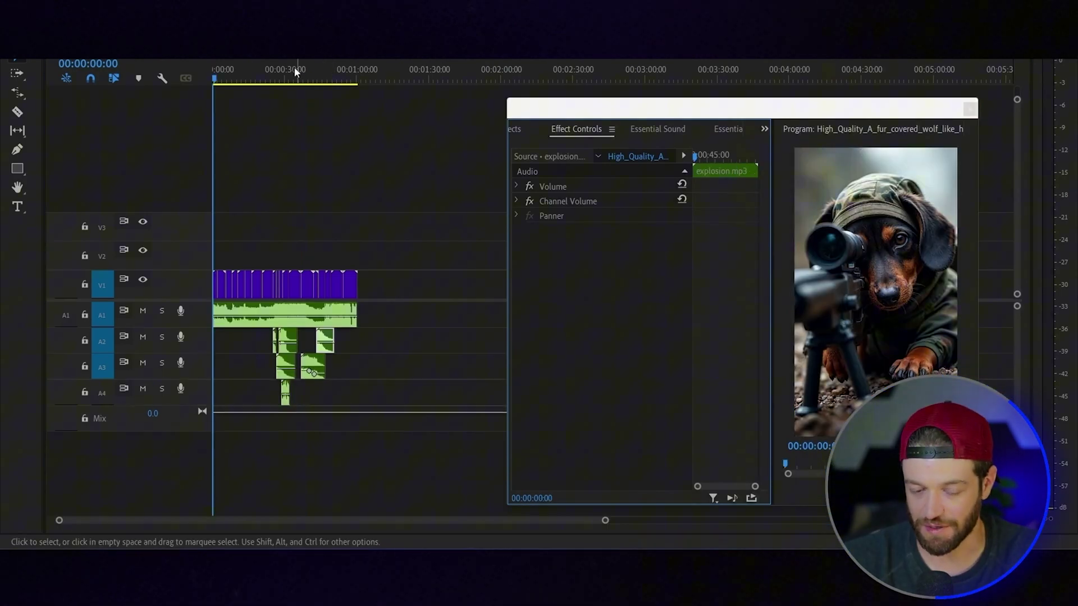
left_click(213, 81)
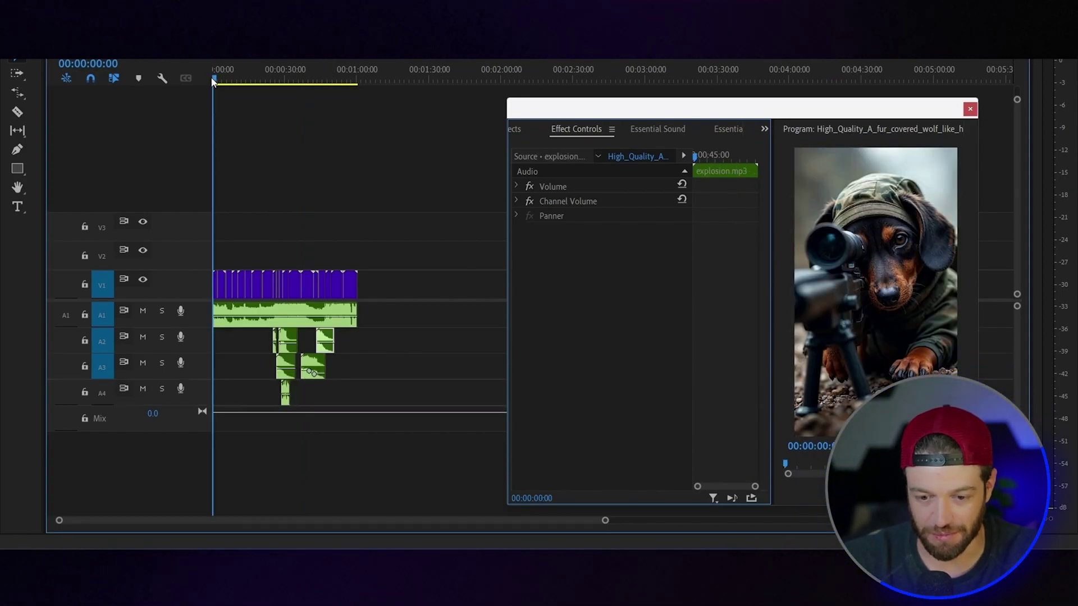